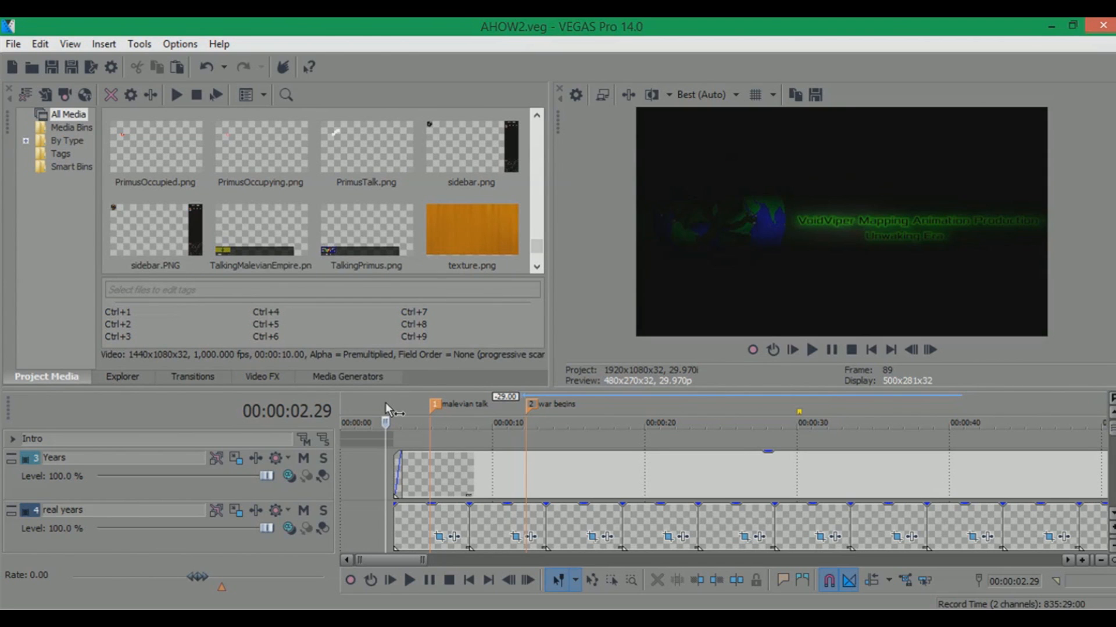
Insert a new empty video track above the Years track inside the Intro group
click(12, 440)
click(12, 440)
click(123, 462)
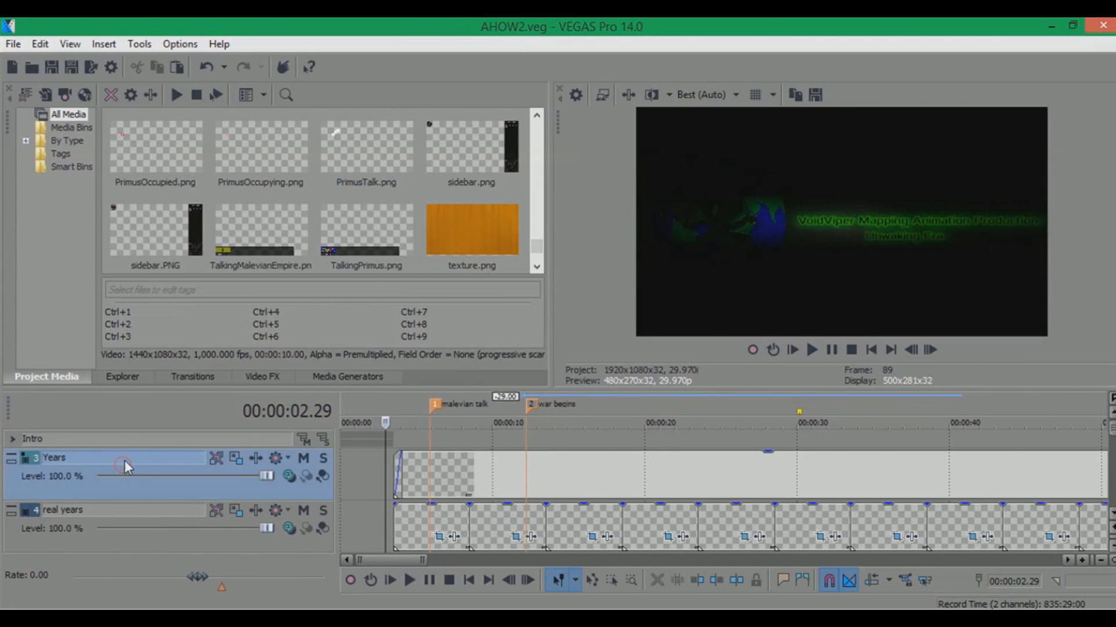
right_click(124, 459)
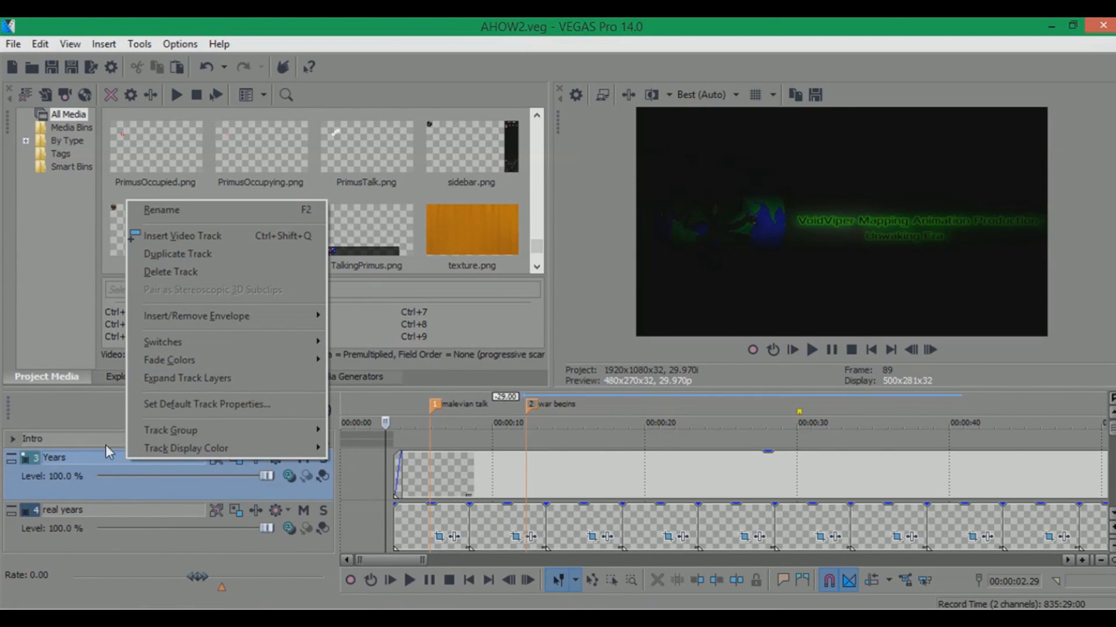
click(53, 459)
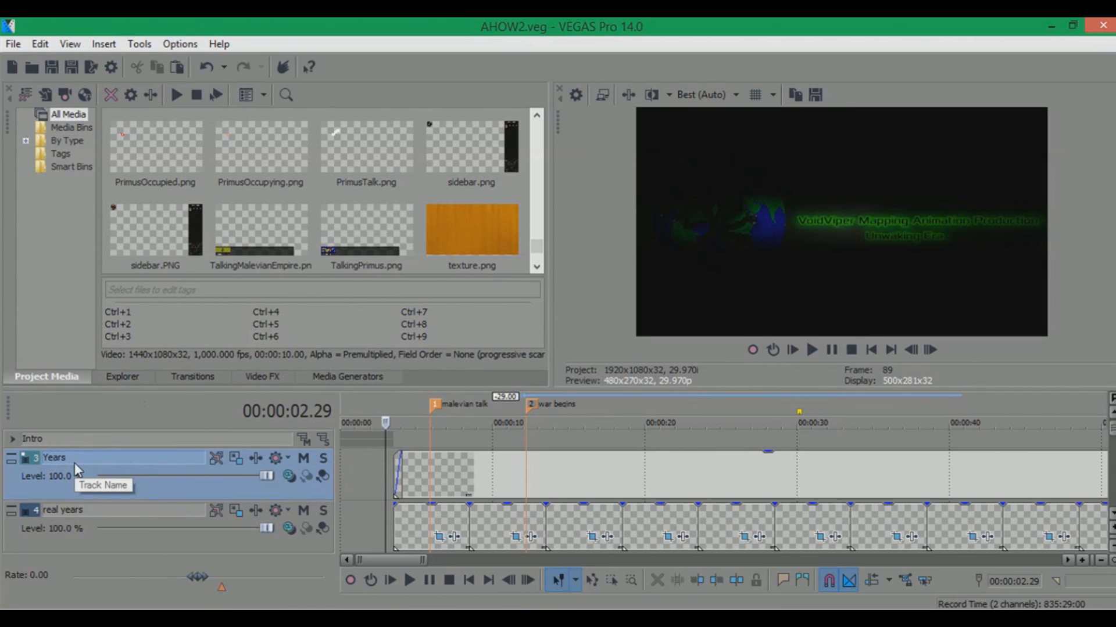
right_click(74, 464)
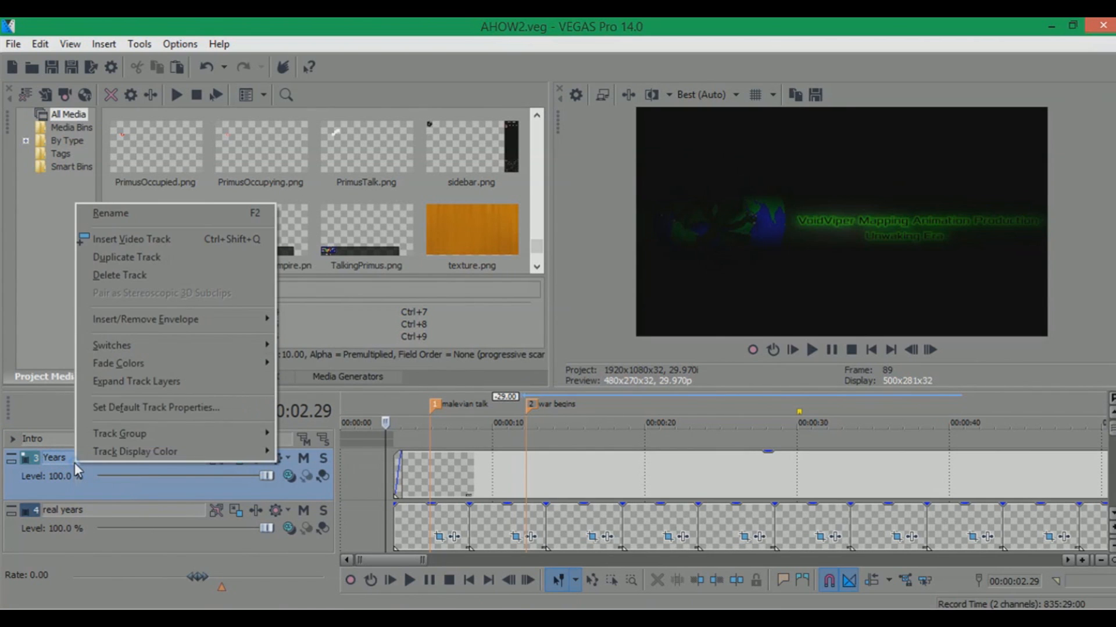
click(169, 242)
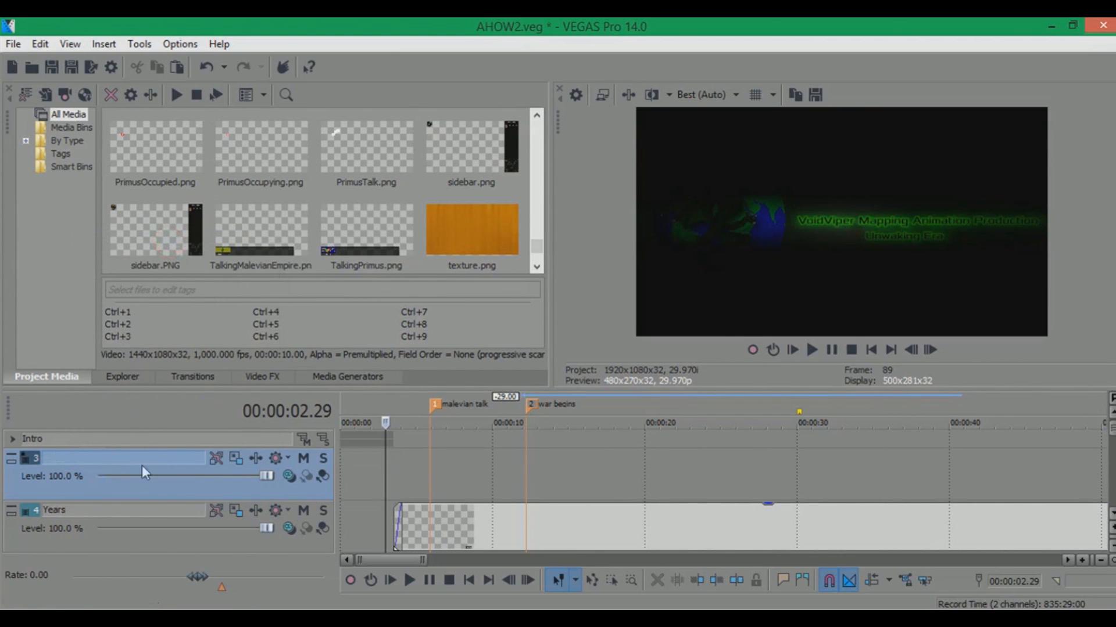
Duplicate the new empty video track
right_click(109, 458)
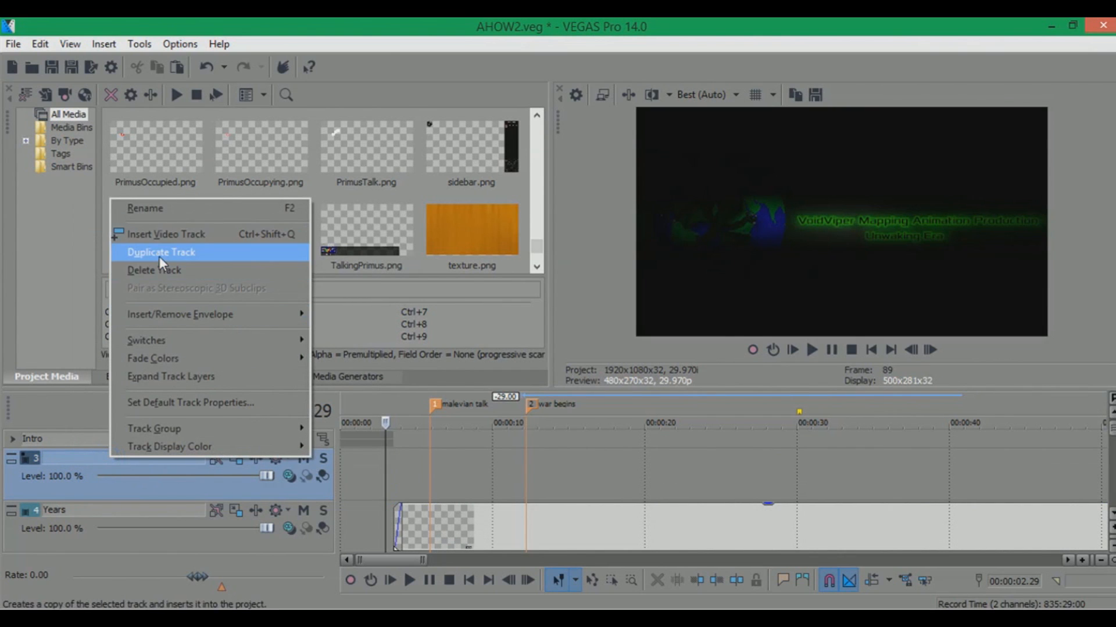
click(159, 256)
click(165, 464)
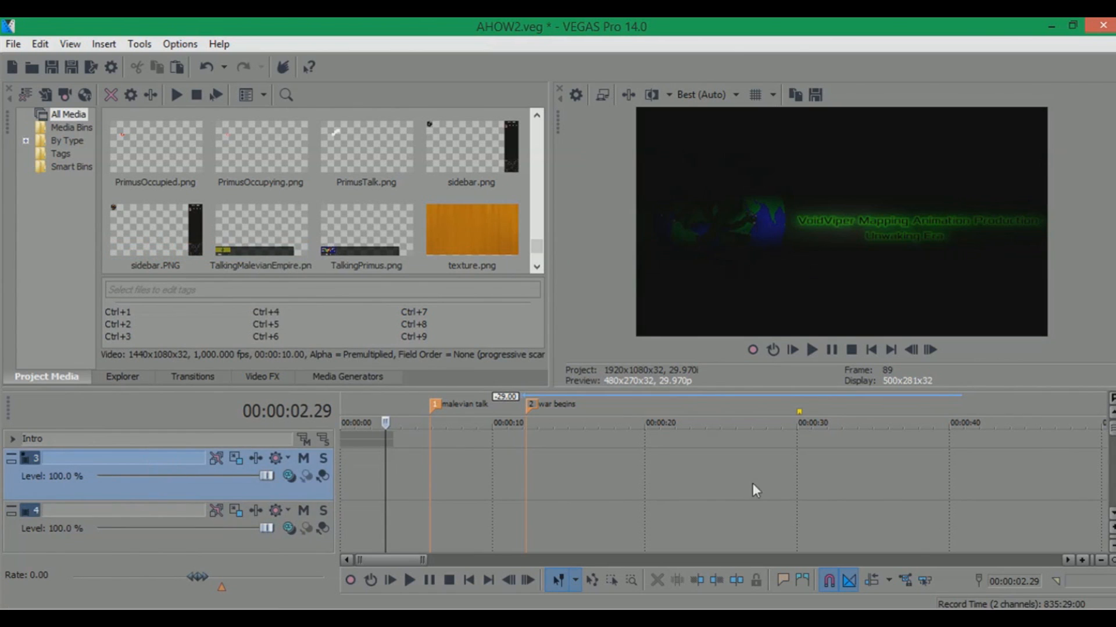
Select both new empty tracks and group them into a new track group
ctrl+click(117, 514)
right_click(121, 515)
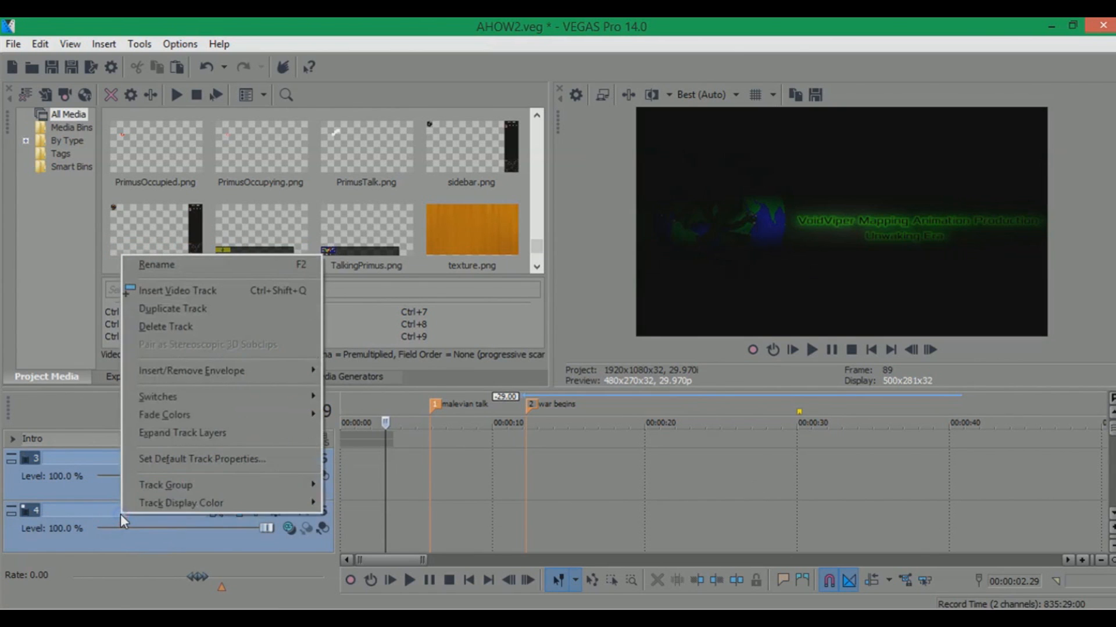
mouse_move(196, 483)
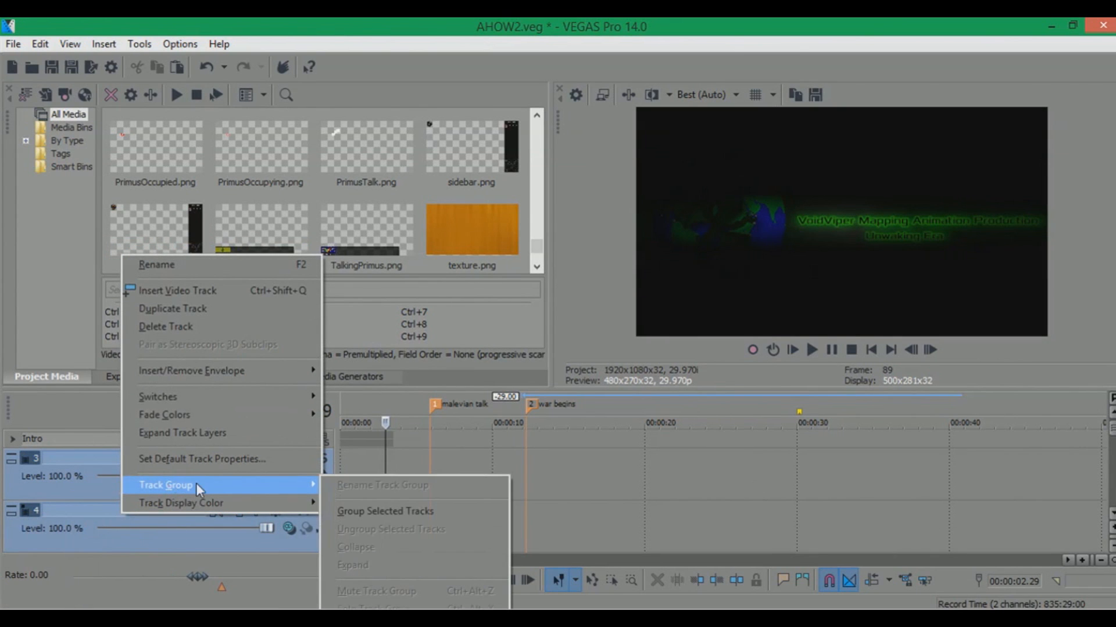
click(357, 505)
Ungroup the two new empty tracks
click(11, 440)
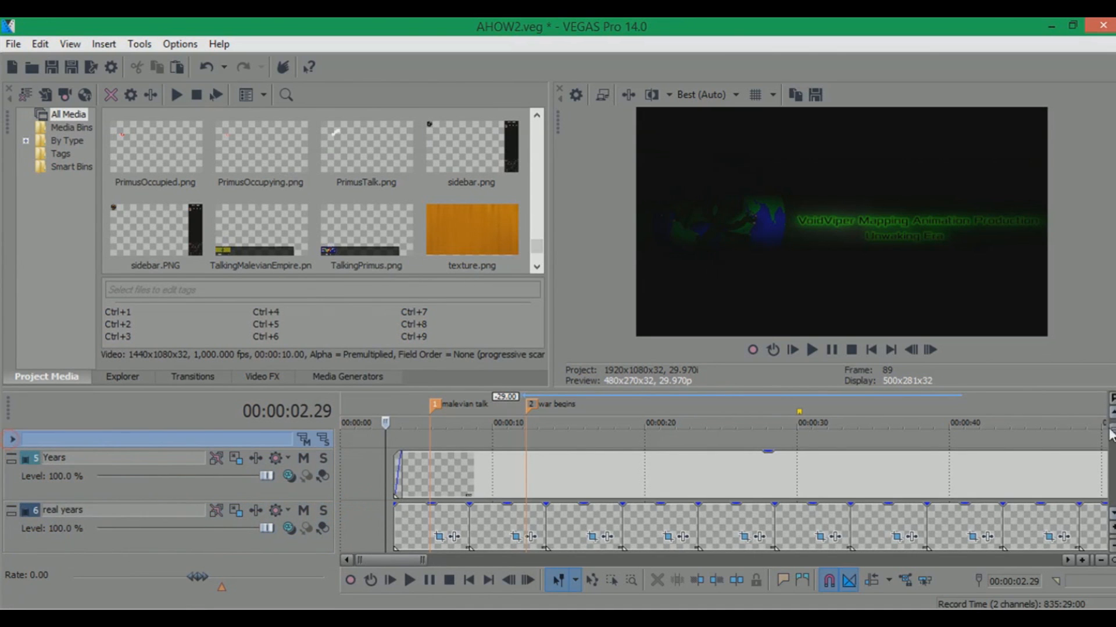
click(1112, 412)
right_click(78, 462)
click(157, 524)
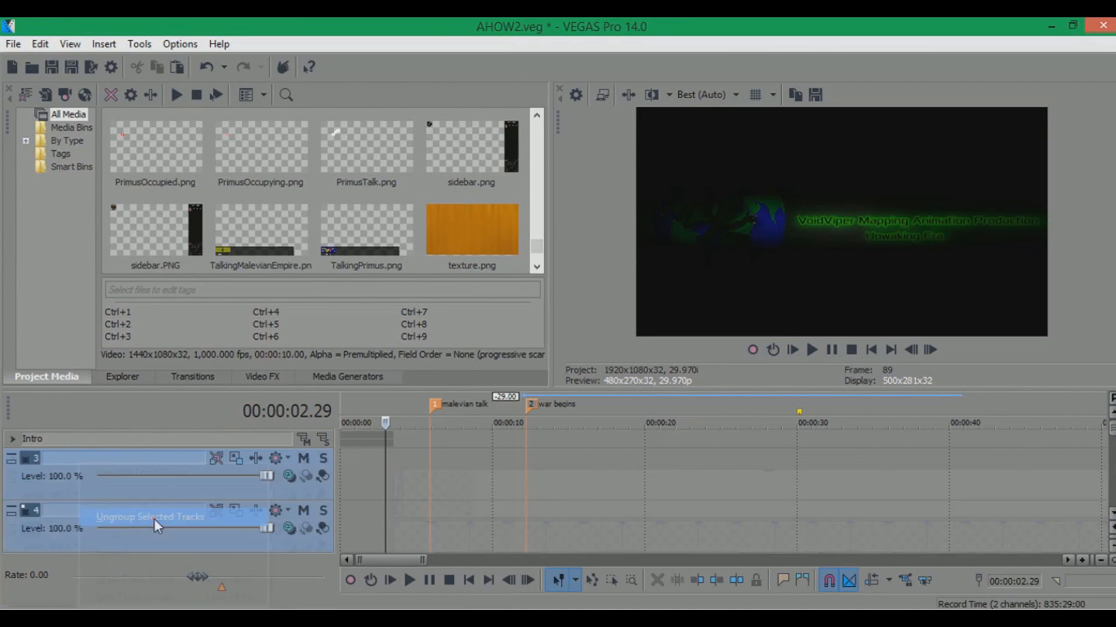
Delete the two new empty video tracks
right_click(106, 510)
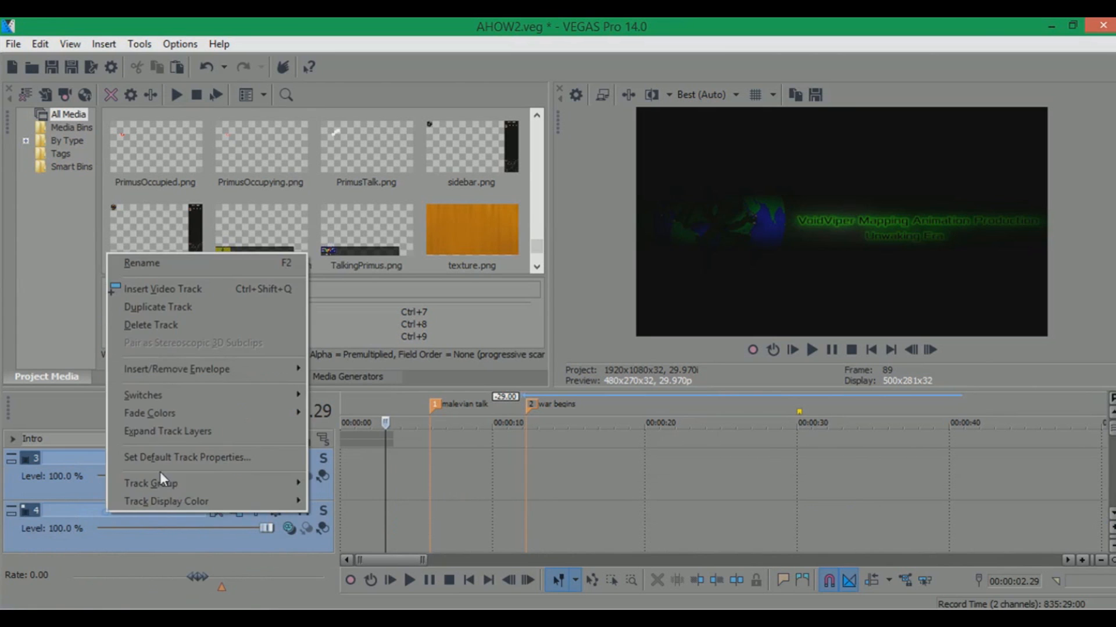
click(158, 329)
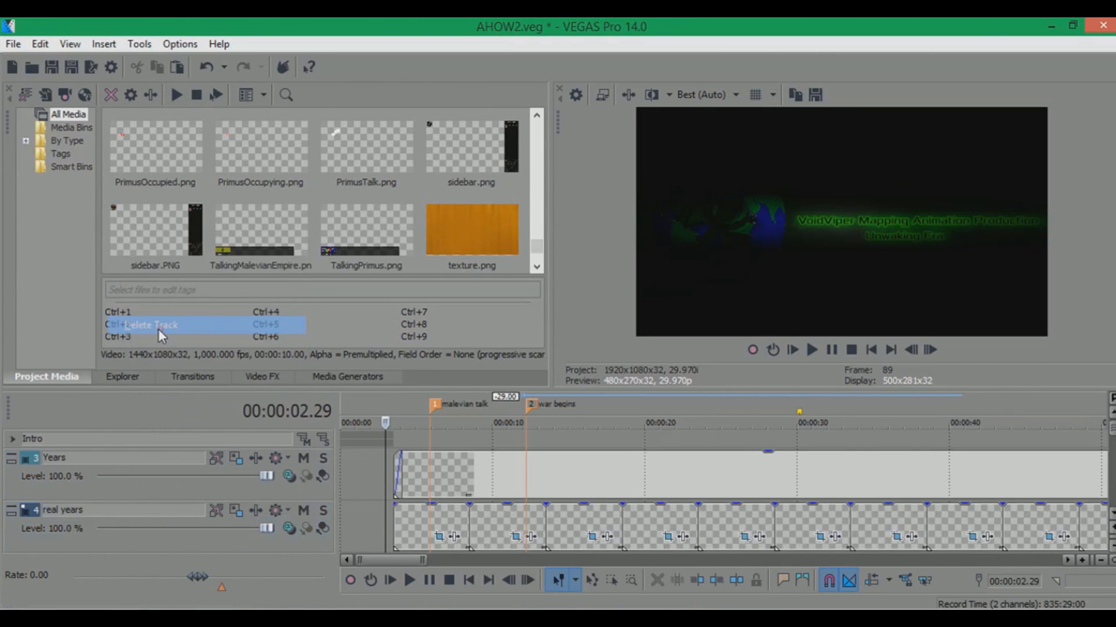
Open the Pan/Crop settings of the last event on the Years track
click(410, 399)
scroll(413, 408, up, 2)
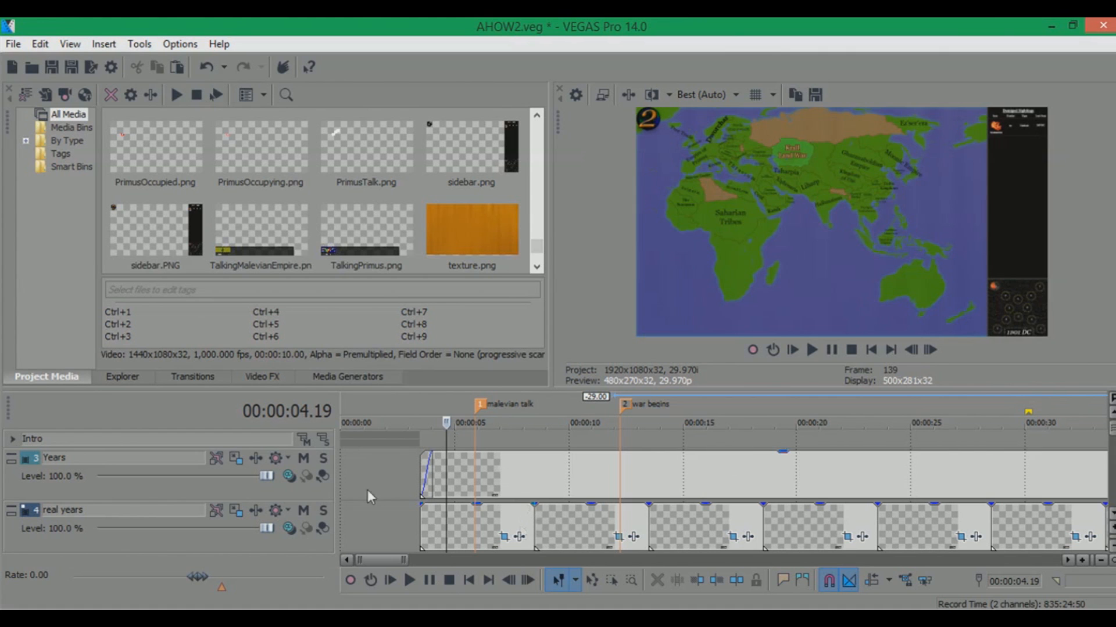
scroll(699, 480, down, 6)
scroll(872, 484, down, 3)
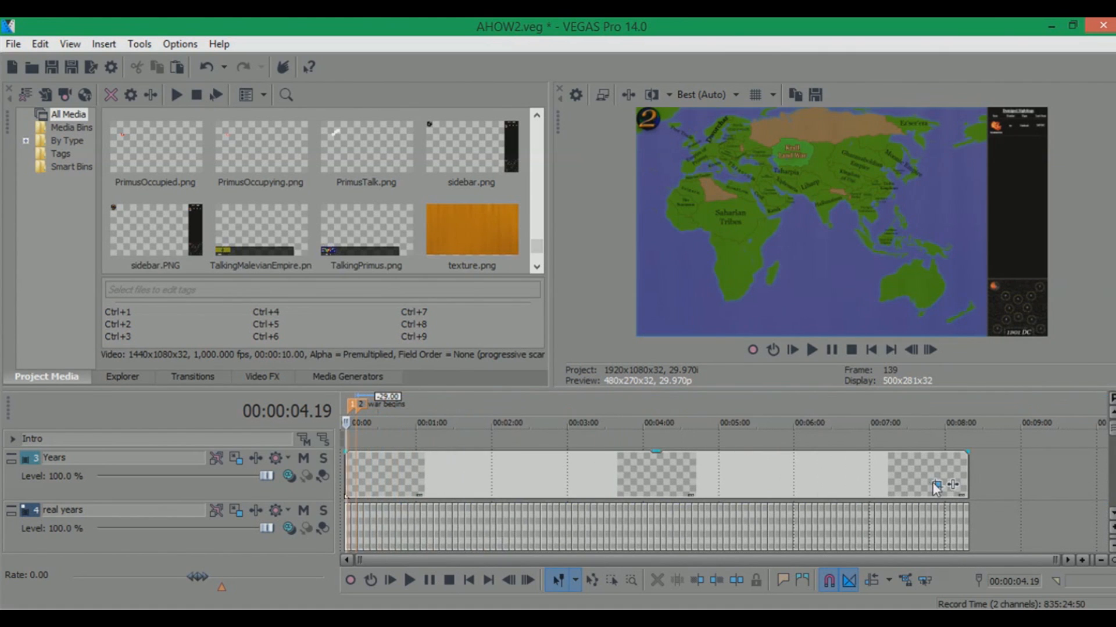
click(936, 484)
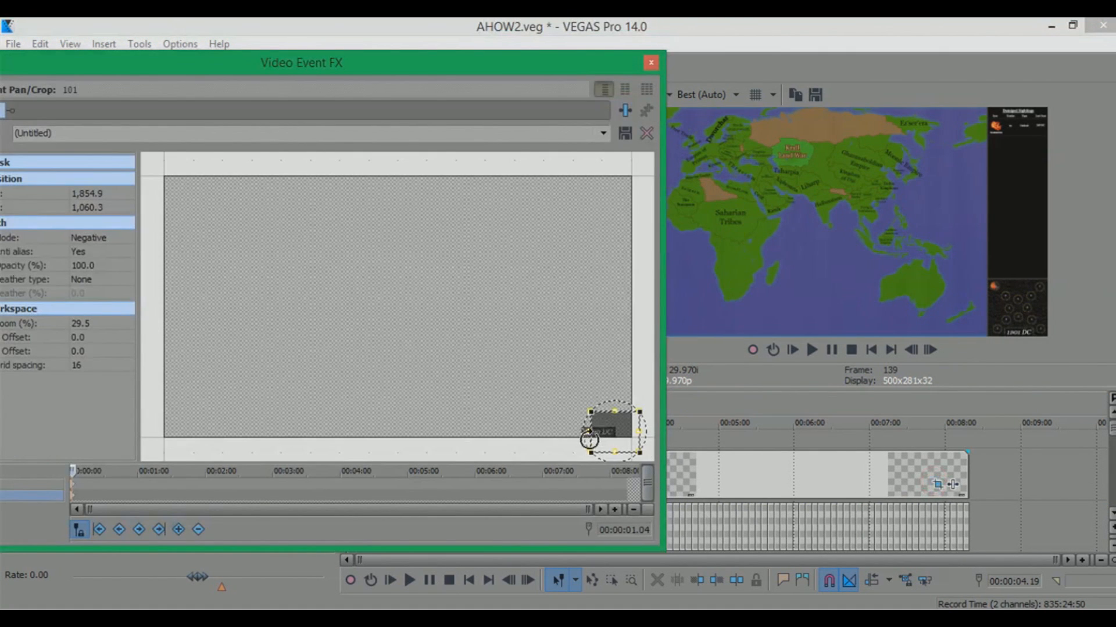
Inspect the event's crop frame in the Pan/Crop window, undo the last edit, and close the window
scroll(548, 422, up, 5)
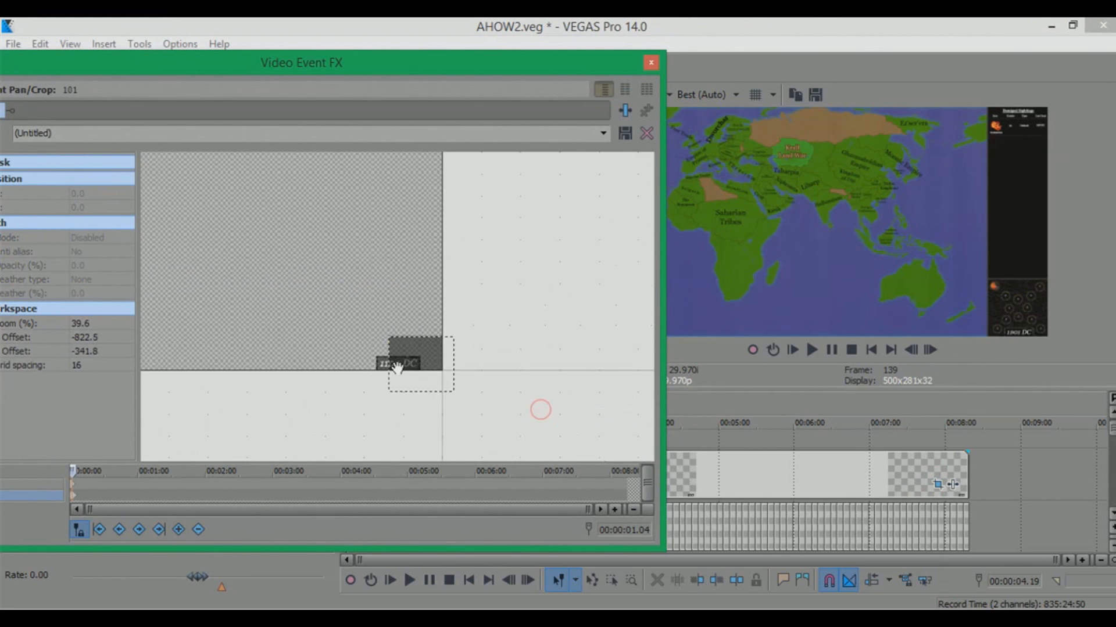
scroll(357, 316, up, 3)
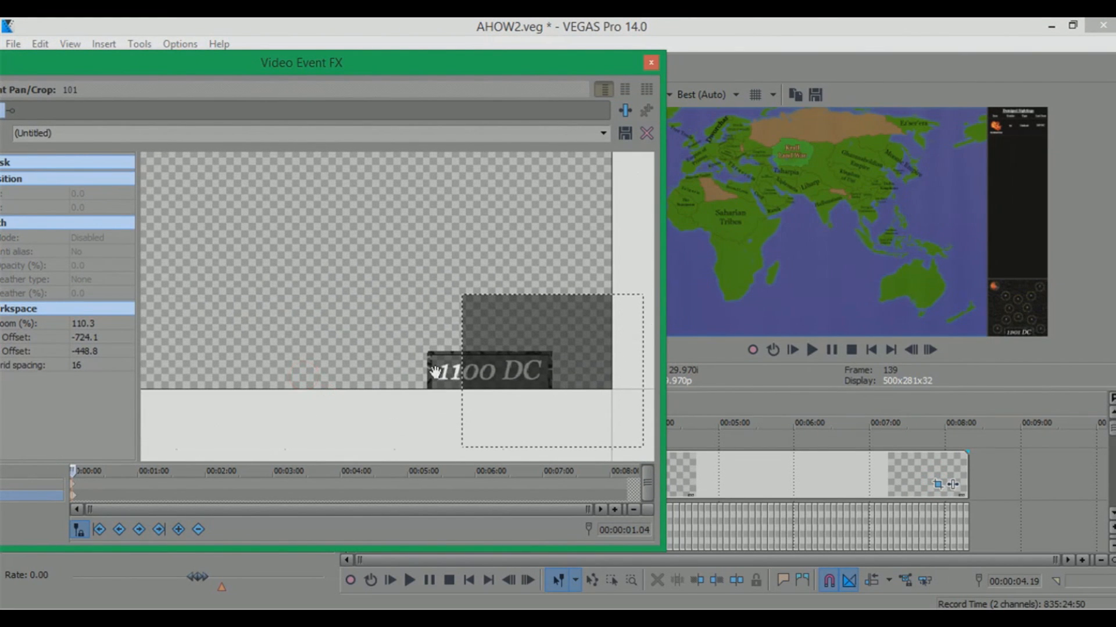
scroll(353, 352, down, 3)
key(ctrl+z)
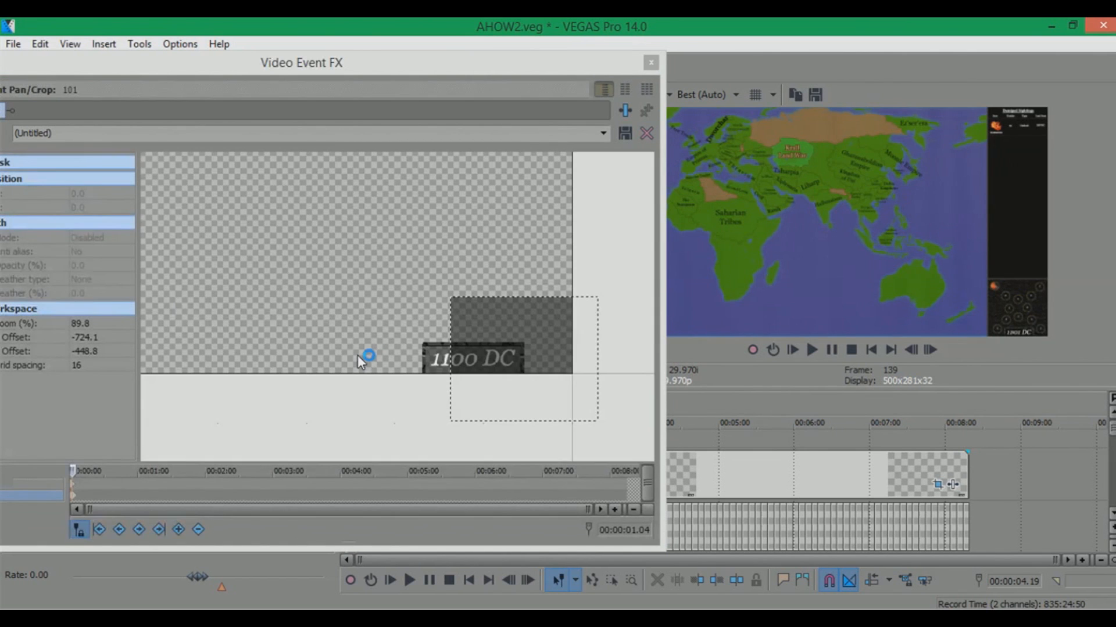
scroll(92, 497, up, 3)
click(105, 495)
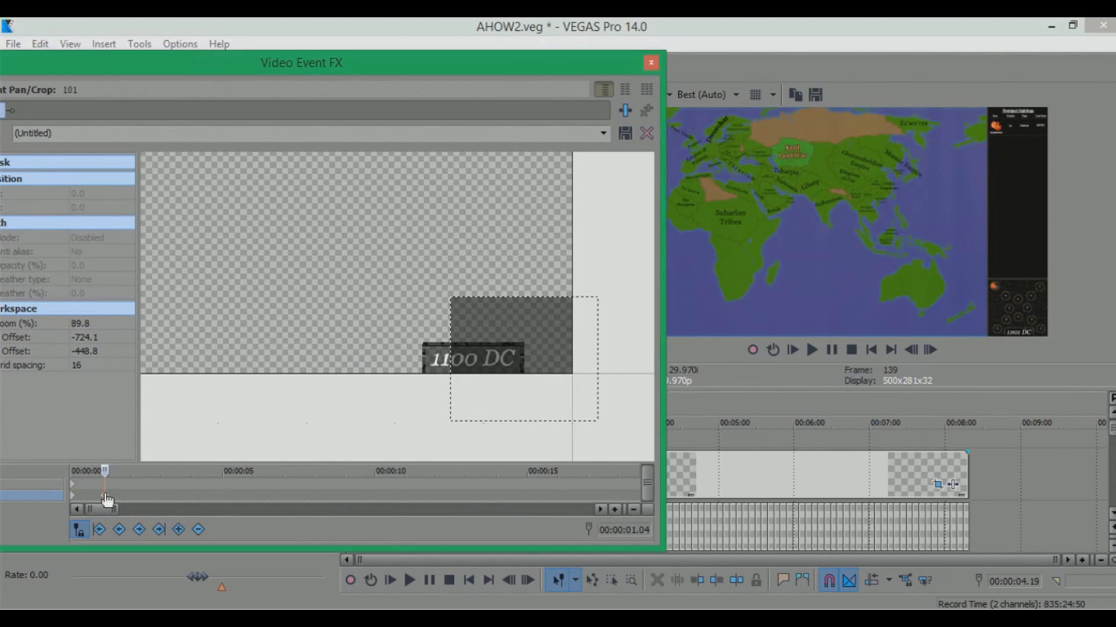
click(198, 530)
click(650, 62)
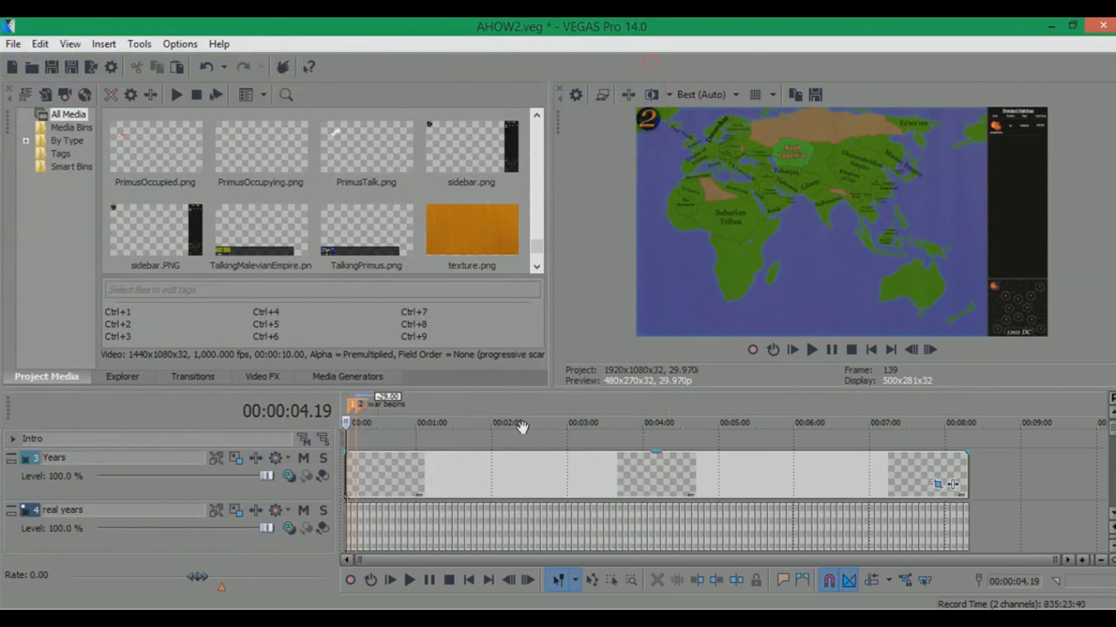
Open and close the Pan/Crop window of an event on the real years track
scroll(407, 446, up, 3)
scroll(416, 431, up, 5)
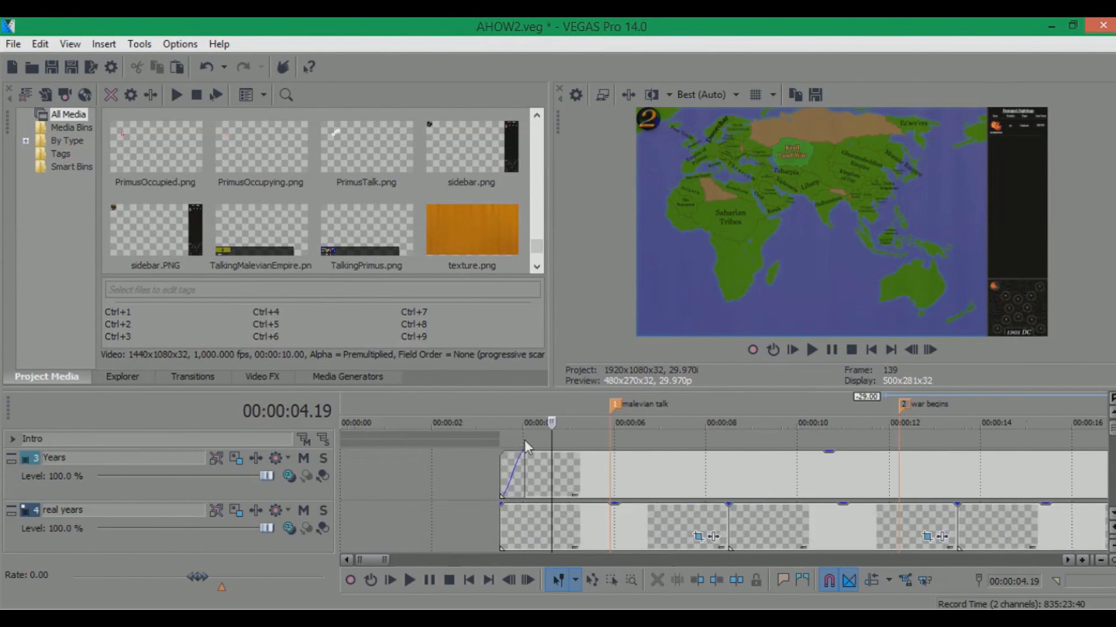
click(698, 536)
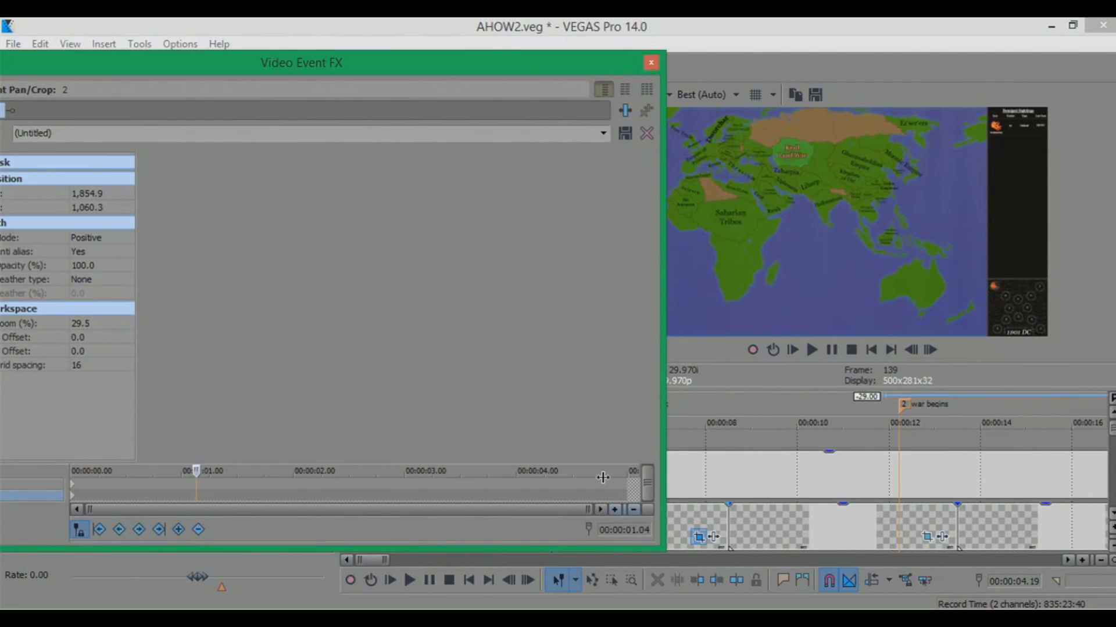
click(650, 63)
Solo the Years and real years tracks and preview them at several timeline positions
click(716, 405)
click(322, 459)
click(323, 512)
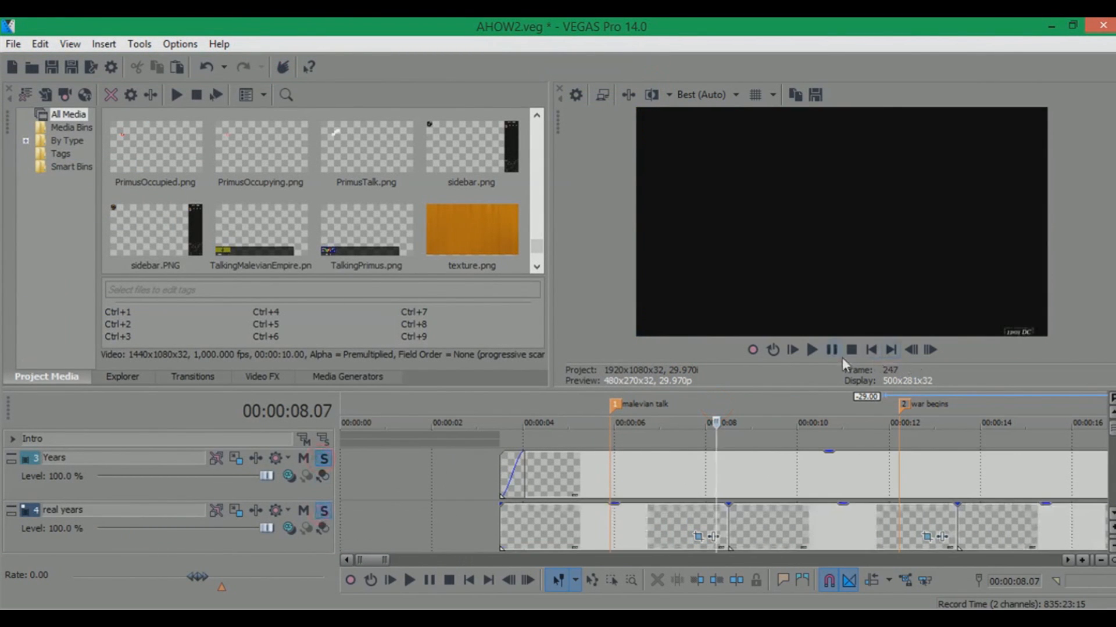
click(765, 399)
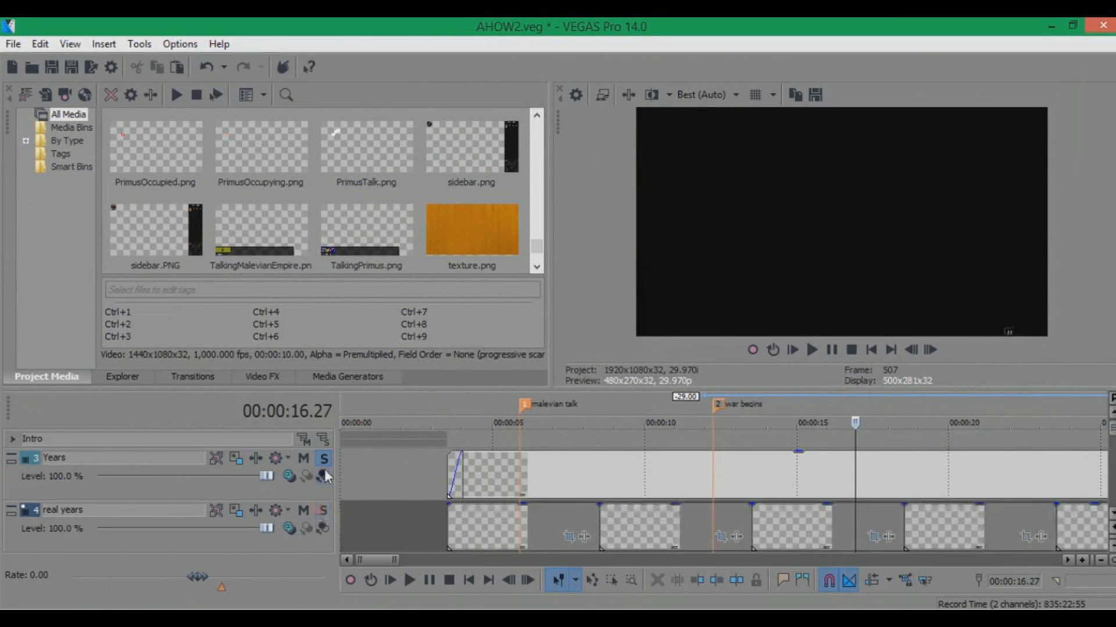
click(601, 398)
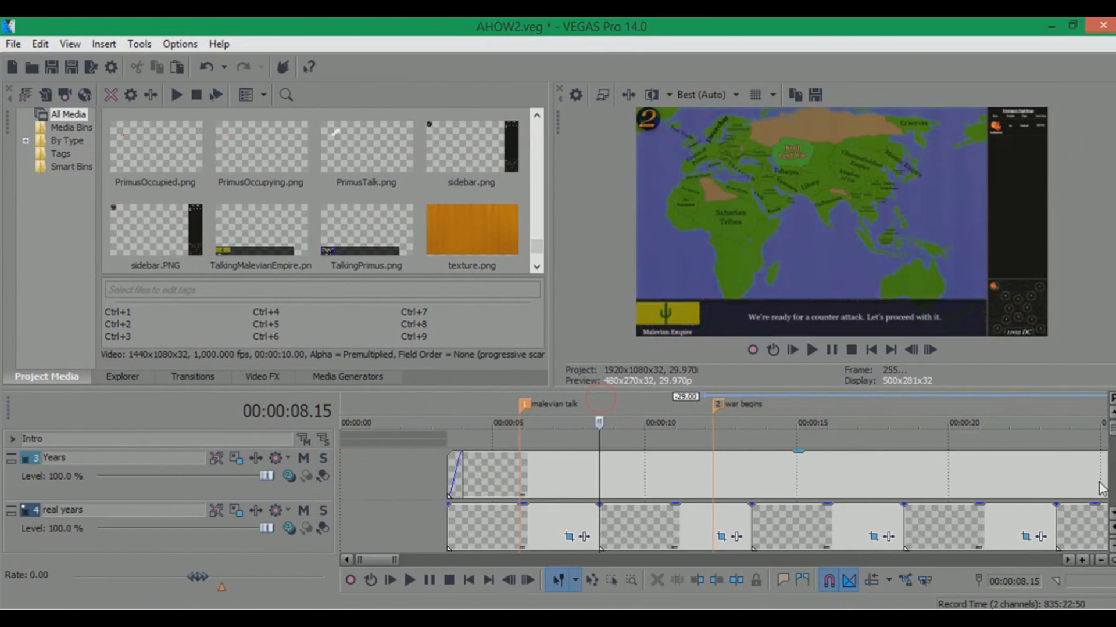
Expand the Sidebar track to view its events, then minimize it again
click(1111, 516)
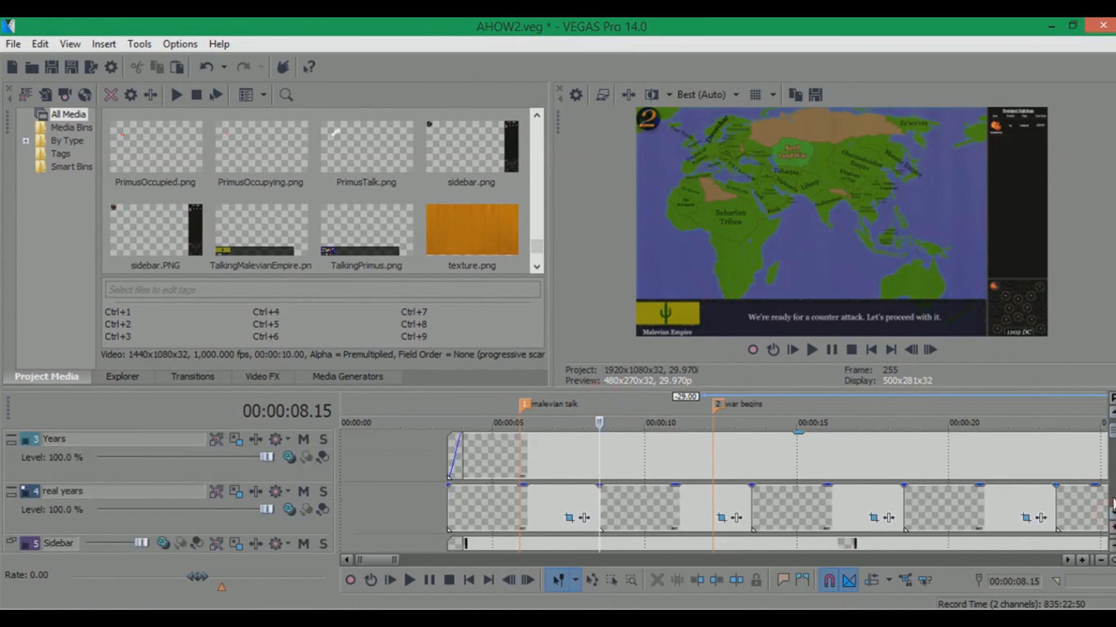
click(1111, 516)
click(11, 491)
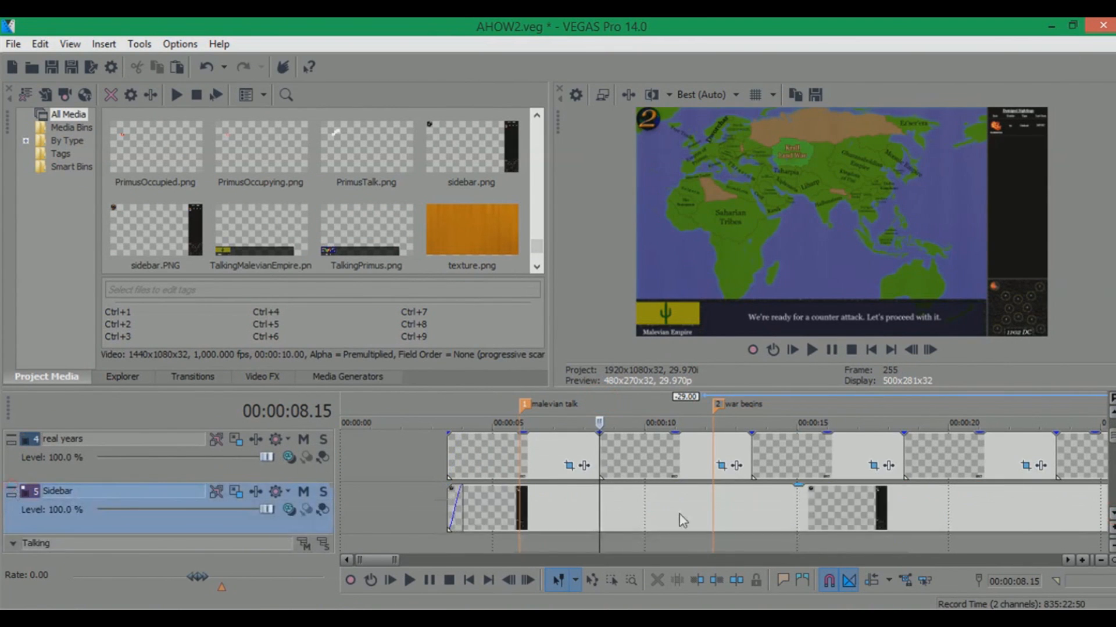
click(492, 491)
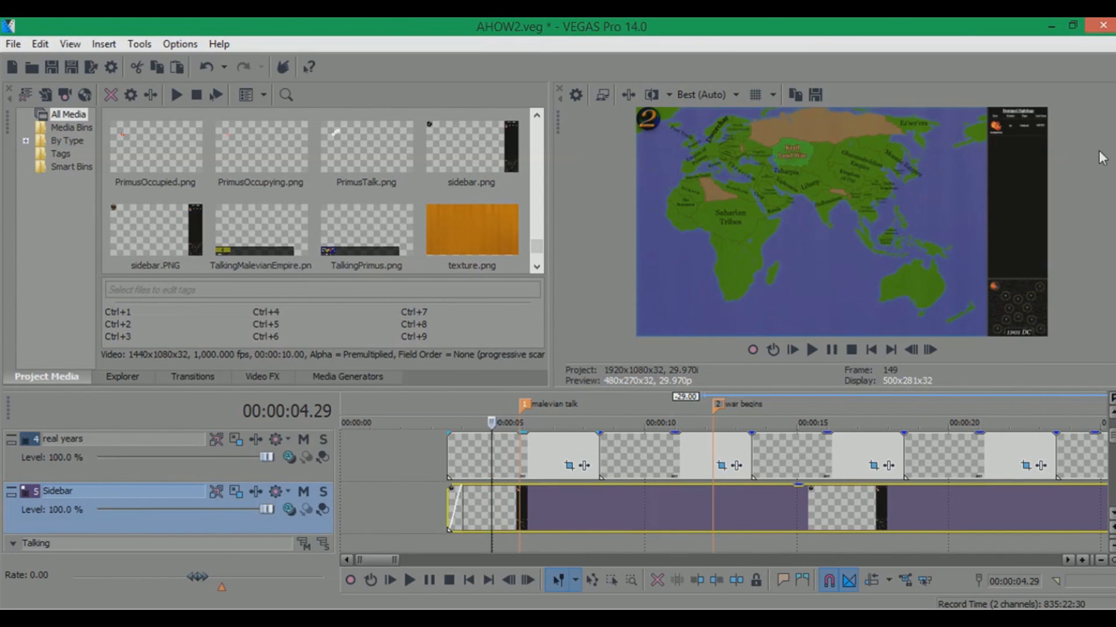
click(11, 489)
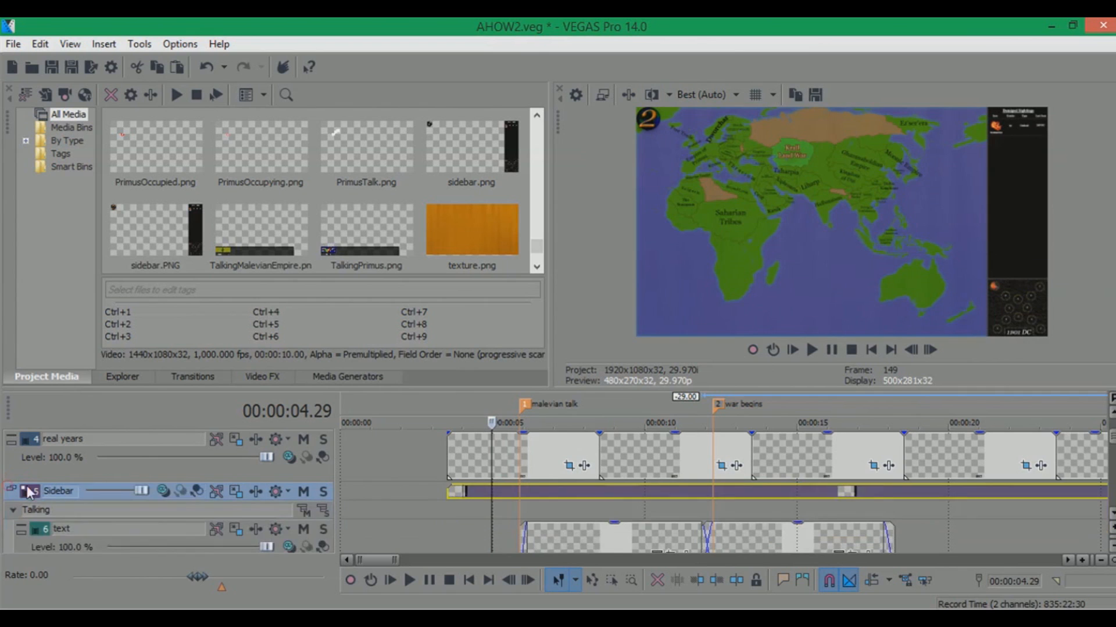
Select events on the text track at several positions to preview the dialogue text
click(1112, 514)
click(566, 486)
click(653, 486)
click(758, 488)
click(823, 485)
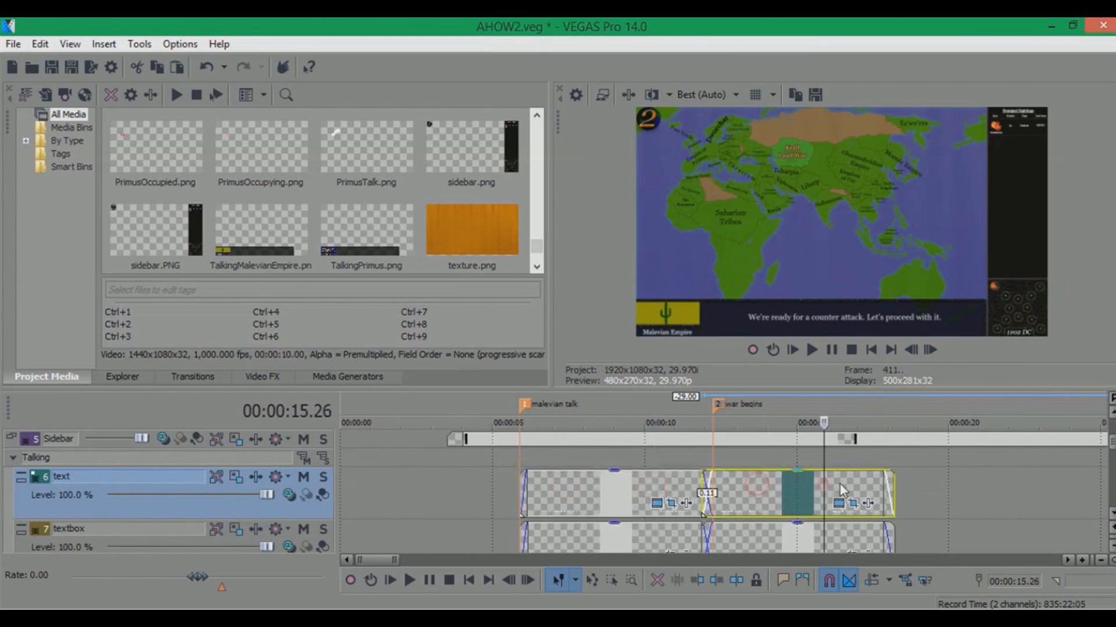
click(611, 484)
click(577, 483)
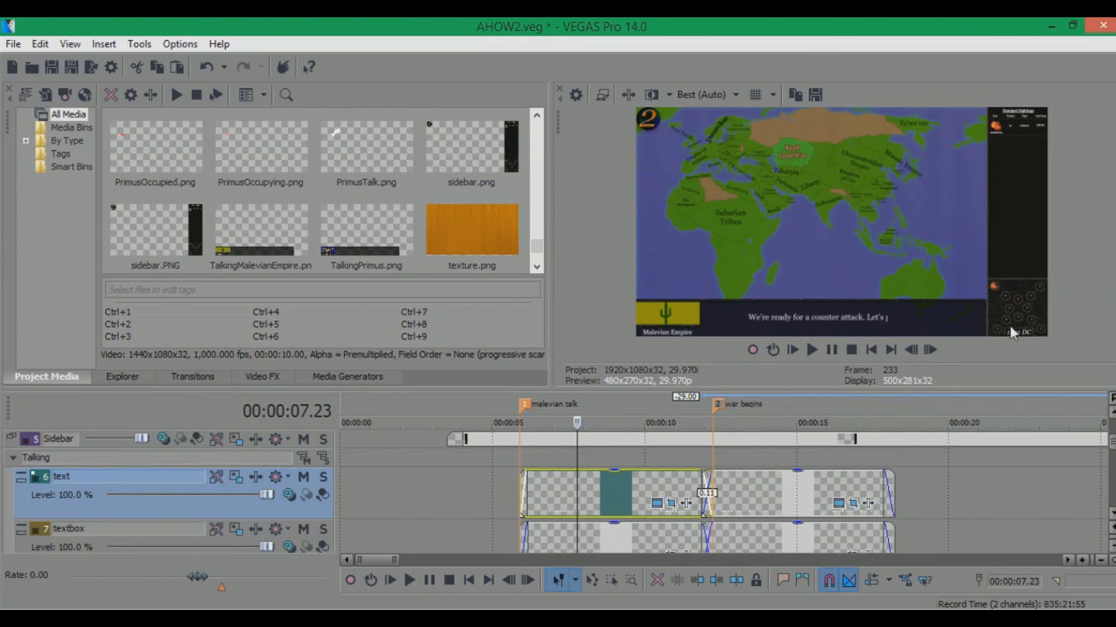
Mute and unmute the names track to compare the preview
scroll(1111, 512, down, 3)
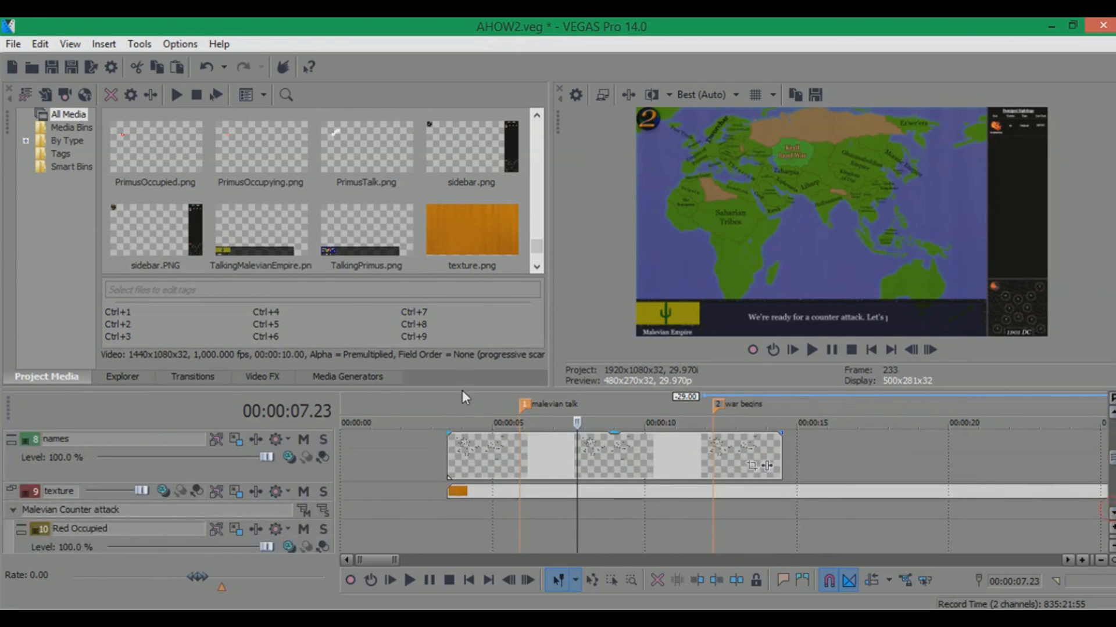
click(305, 441)
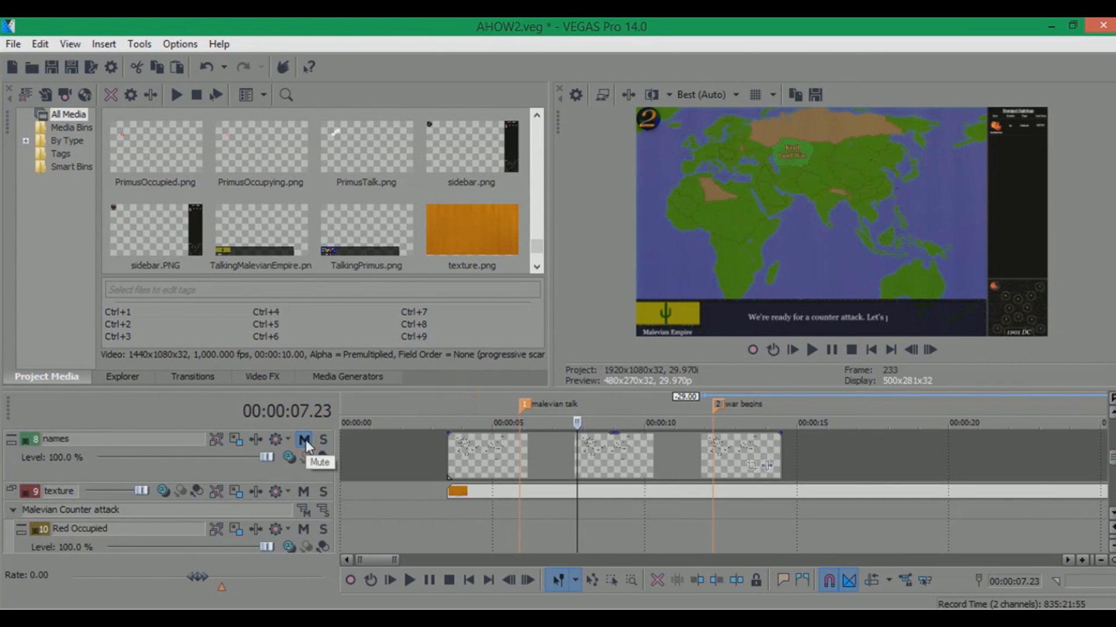
click(304, 441)
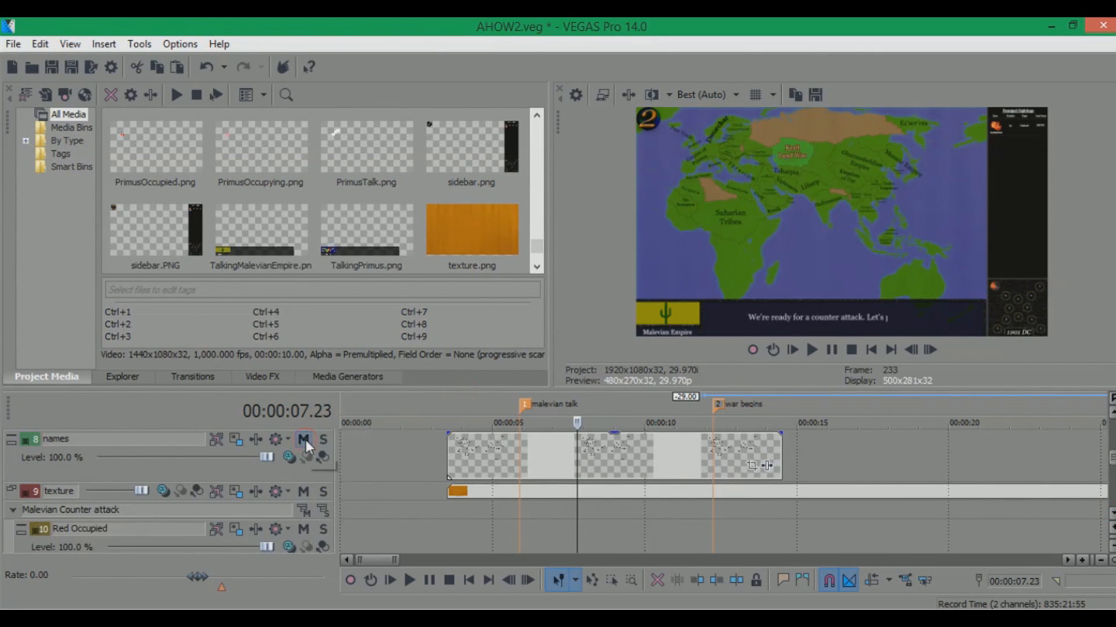
Mute and unmute the texture track to compare the preview
click(301, 493)
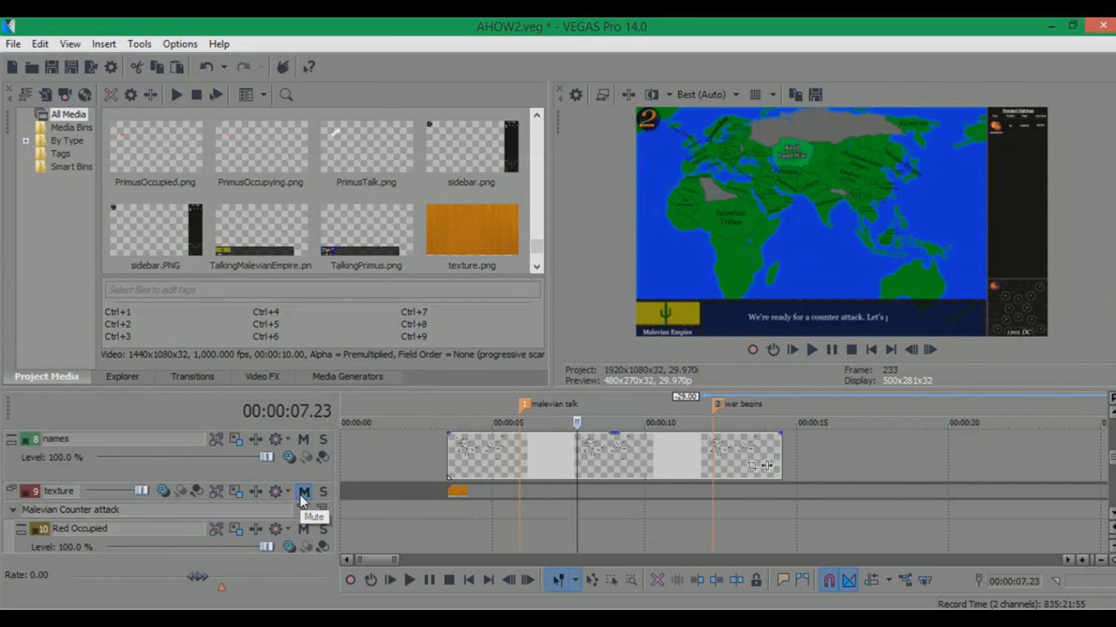
click(302, 493)
click(302, 492)
click(301, 493)
Collapse the Malevian Counter attack track group, then expand and collapse it again
scroll(1111, 514, down, 3)
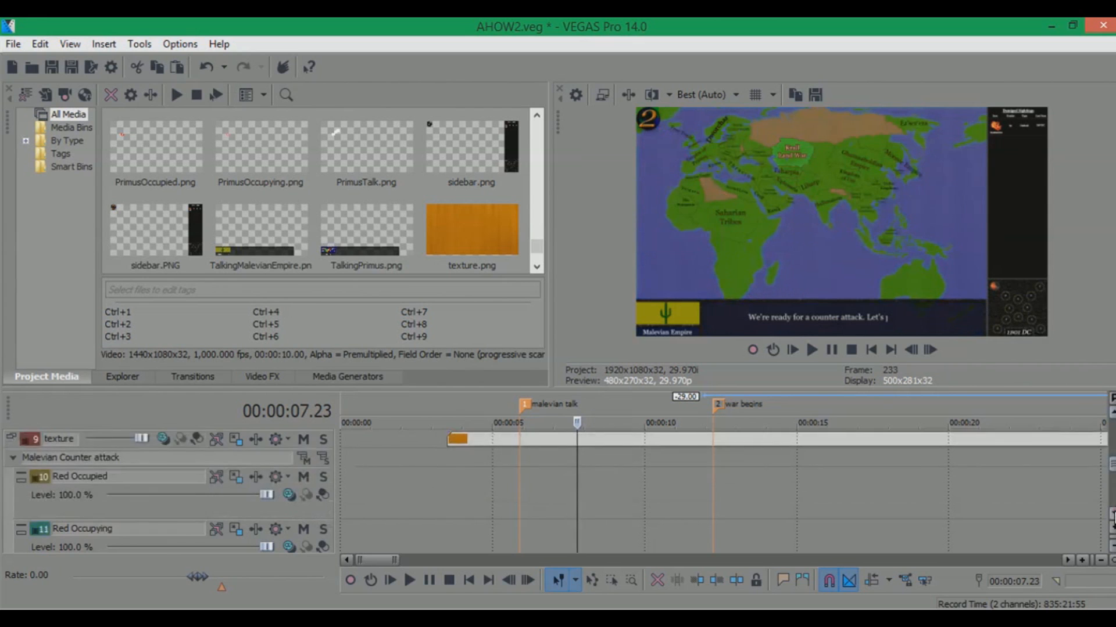
scroll(630, 464, down, 3)
scroll(654, 476, up, 2)
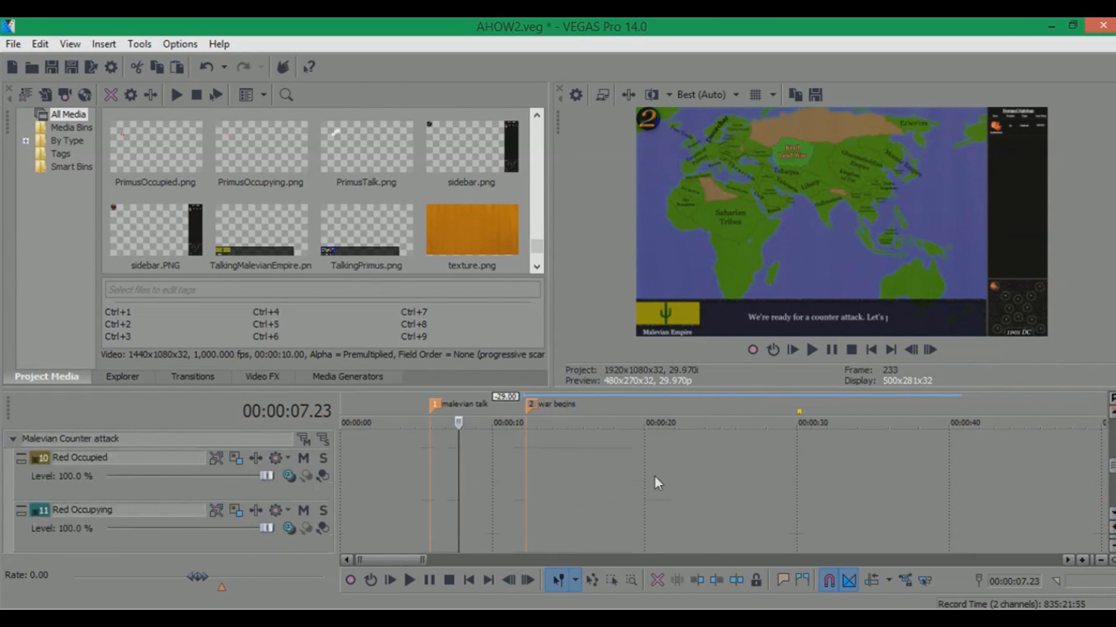
click(11, 439)
click(84, 433)
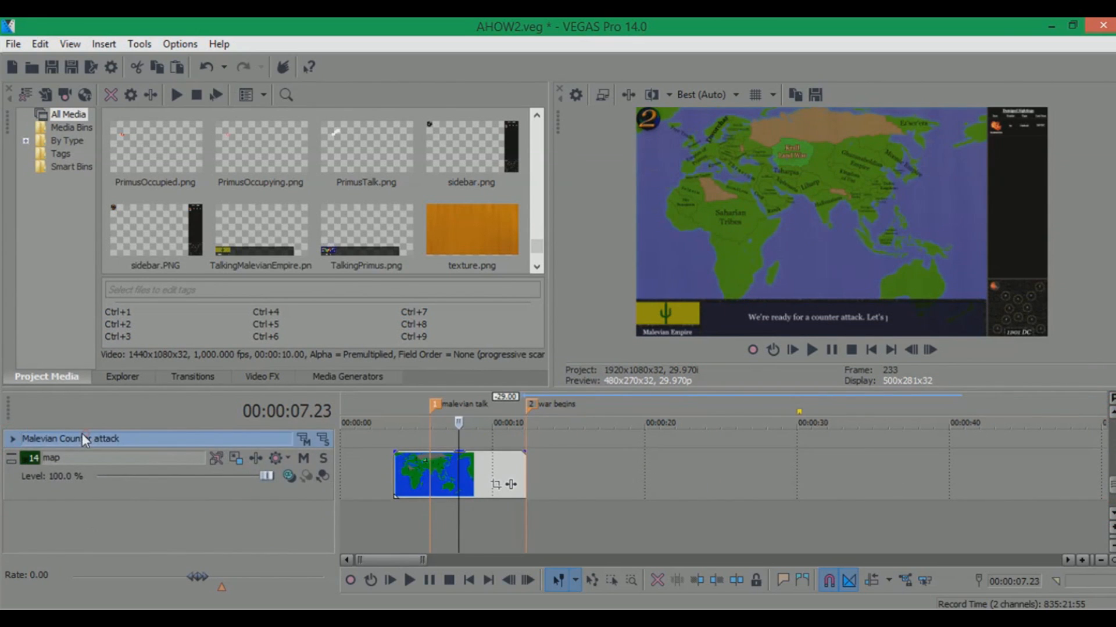
click(12, 437)
click(12, 438)
Preview the map track at several timeline positions between the malevian talk and war begins markers
click(432, 409)
scroll(433, 409, up, 2)
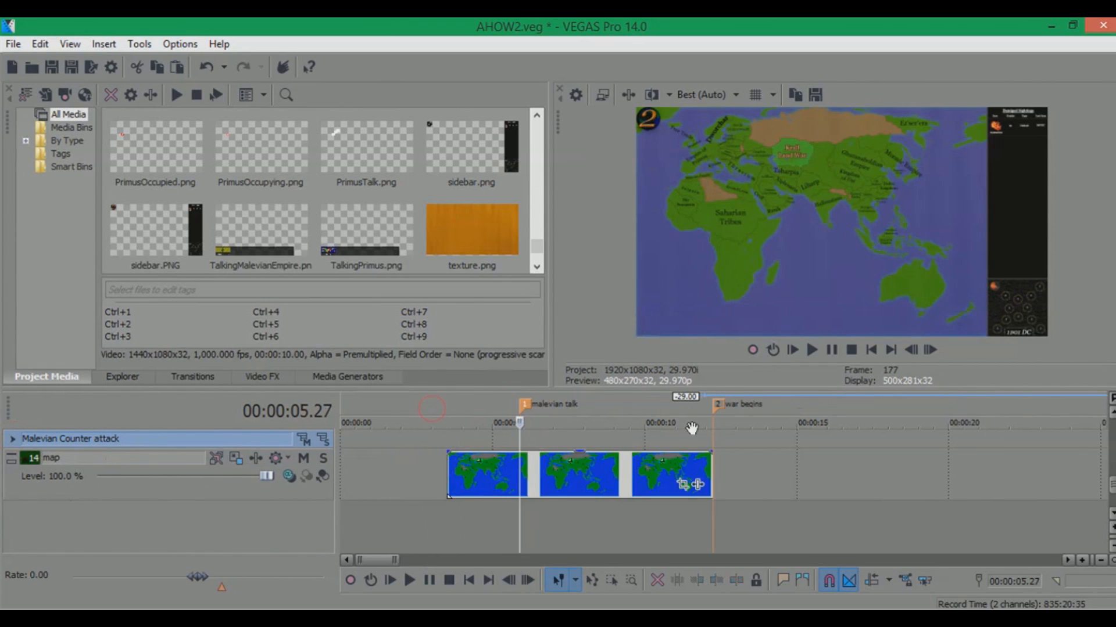
click(601, 405)
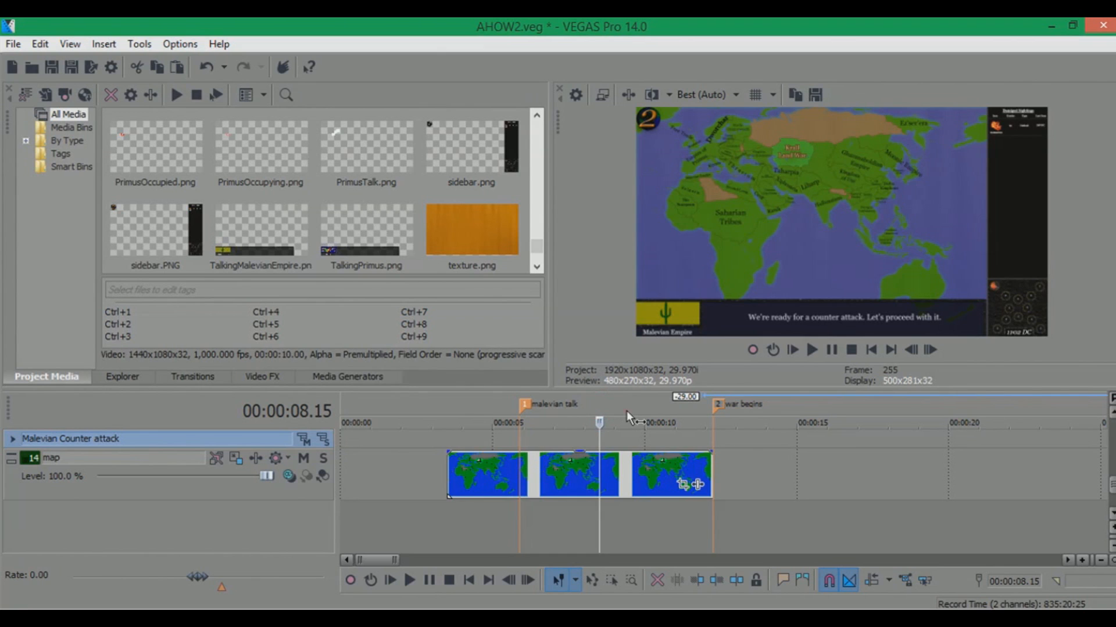
click(626, 411)
click(673, 405)
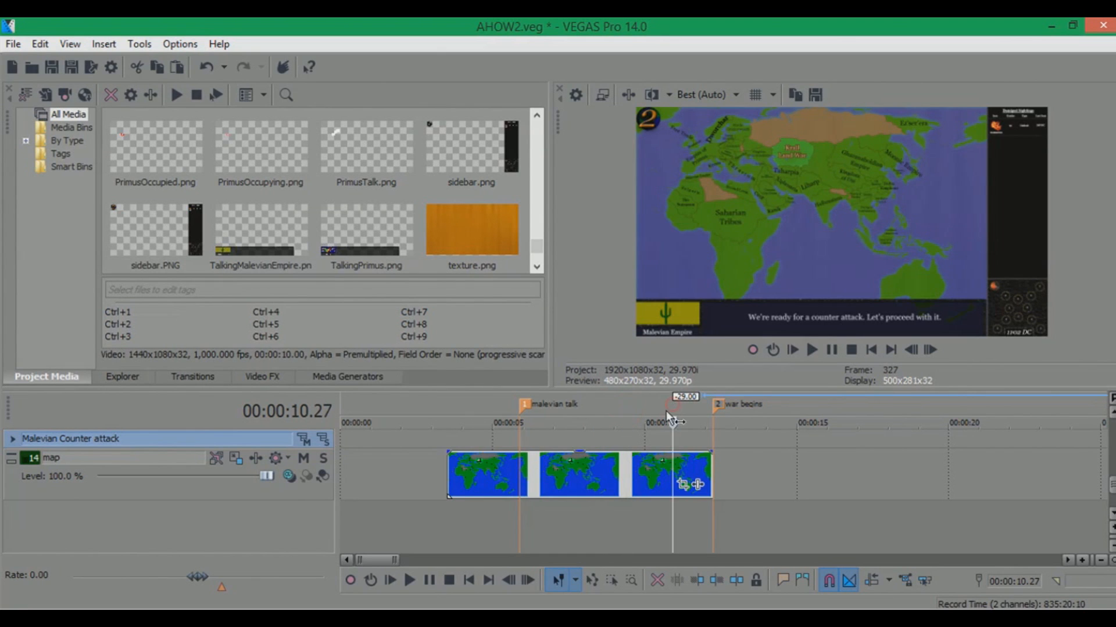
click(529, 409)
click(579, 405)
click(654, 400)
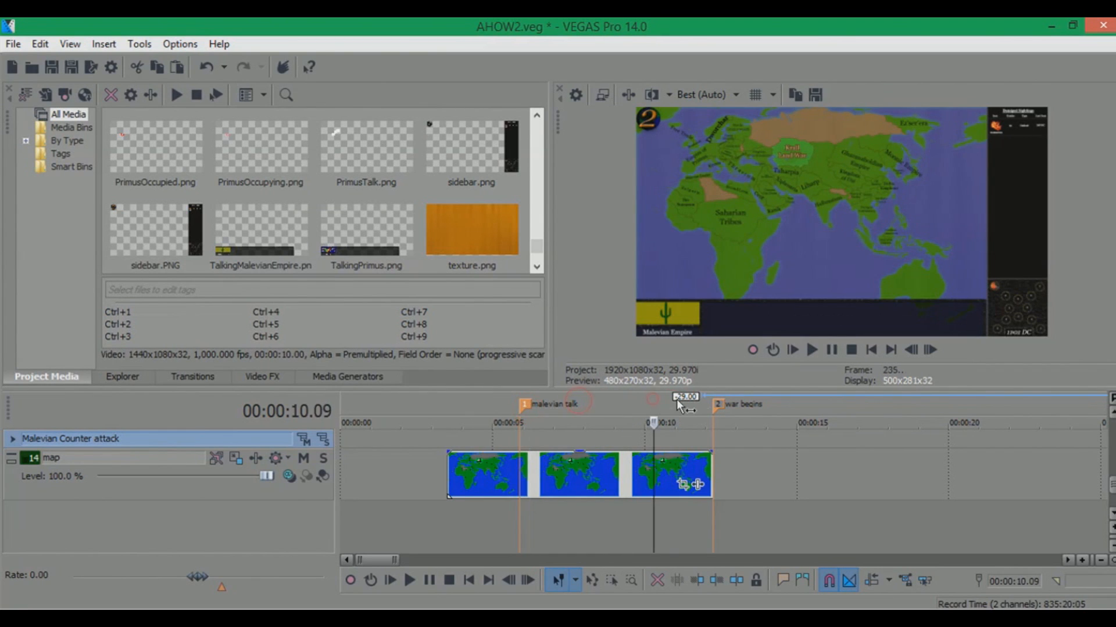
click(719, 407)
click(674, 406)
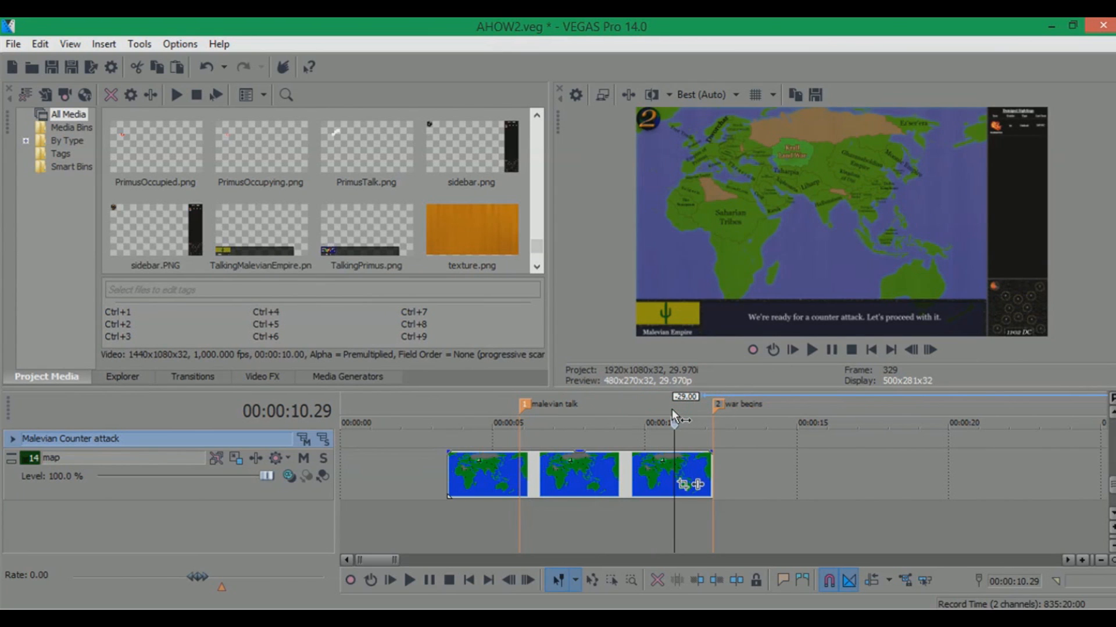
click(689, 411)
click(526, 405)
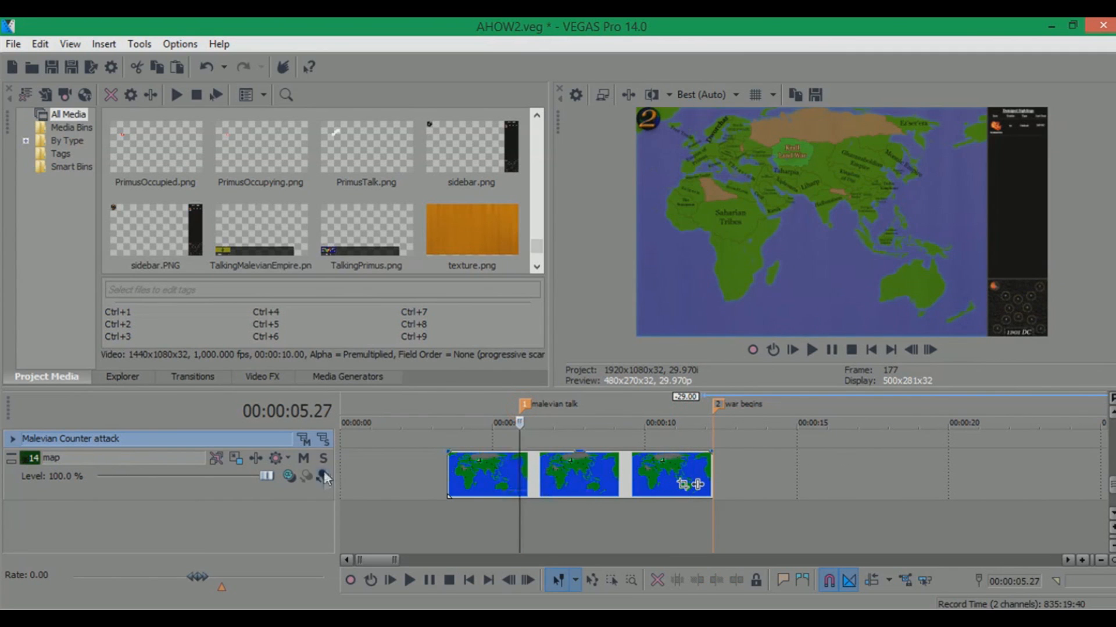
Mute and unmute the map track to compare the preview
click(302, 459)
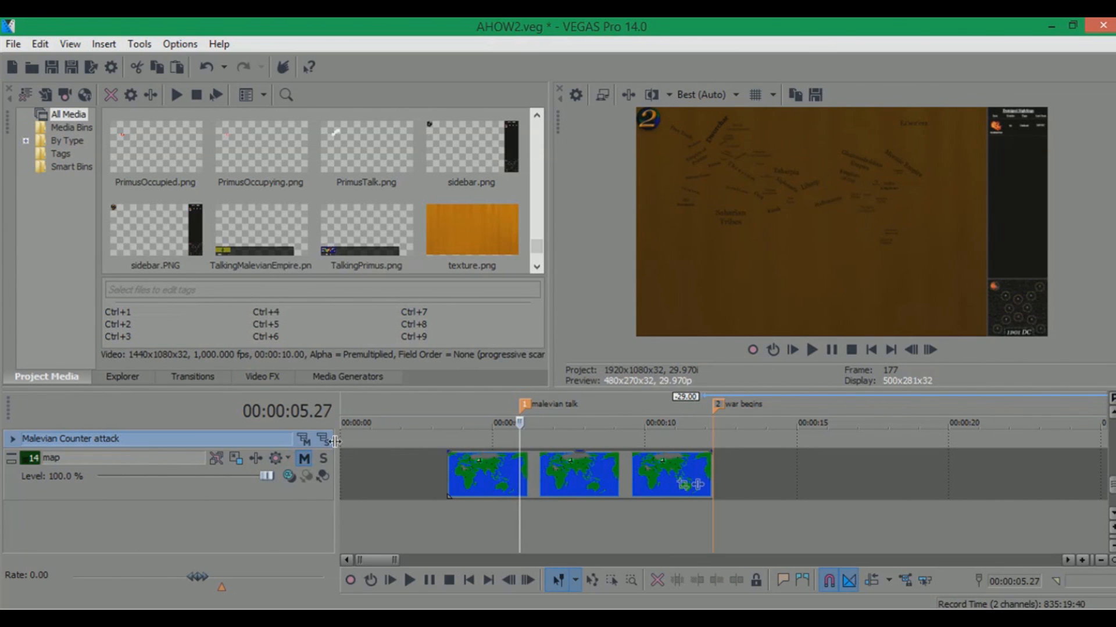
click(303, 459)
Undo the accidental changes to the texture track event and minimize the texture track
drag(1112, 484, 1112, 475)
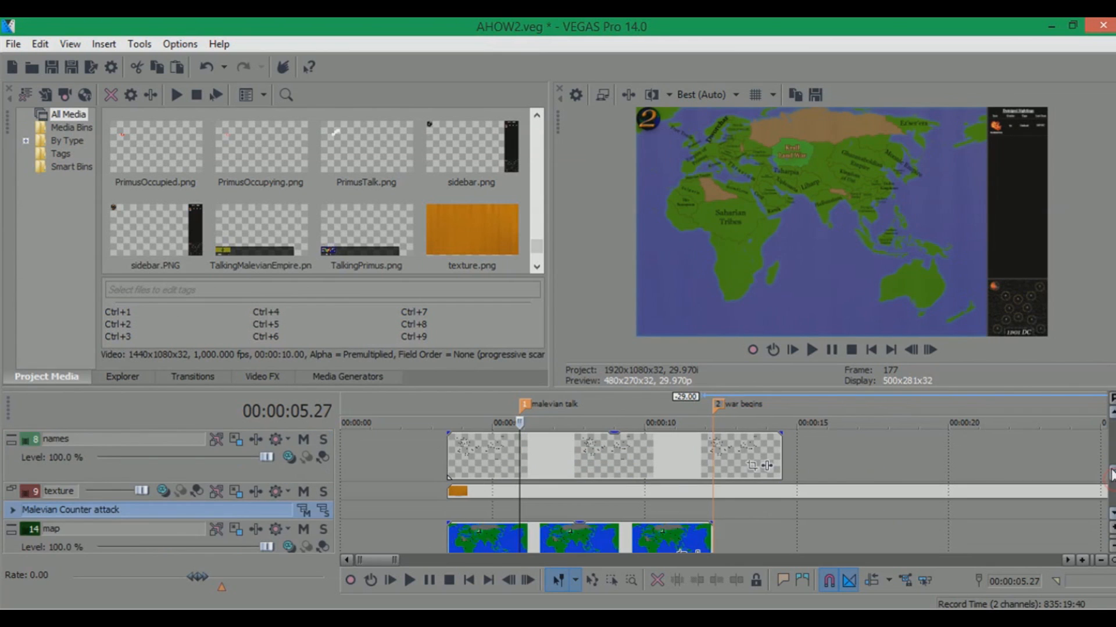
click(10, 491)
drag(770, 515, 798, 512)
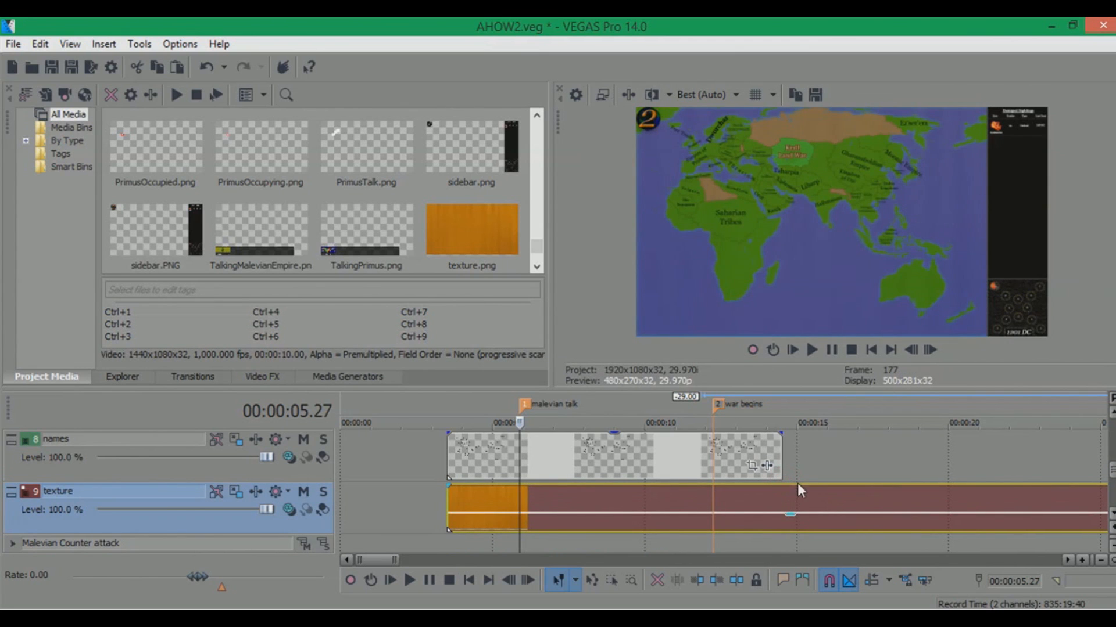
key(ctrl+z)
key(ctrl+z)
click(13, 489)
Expand the Malevian Counter attack track group and preview the Talking tracks at the malevian talk marker
click(1113, 515)
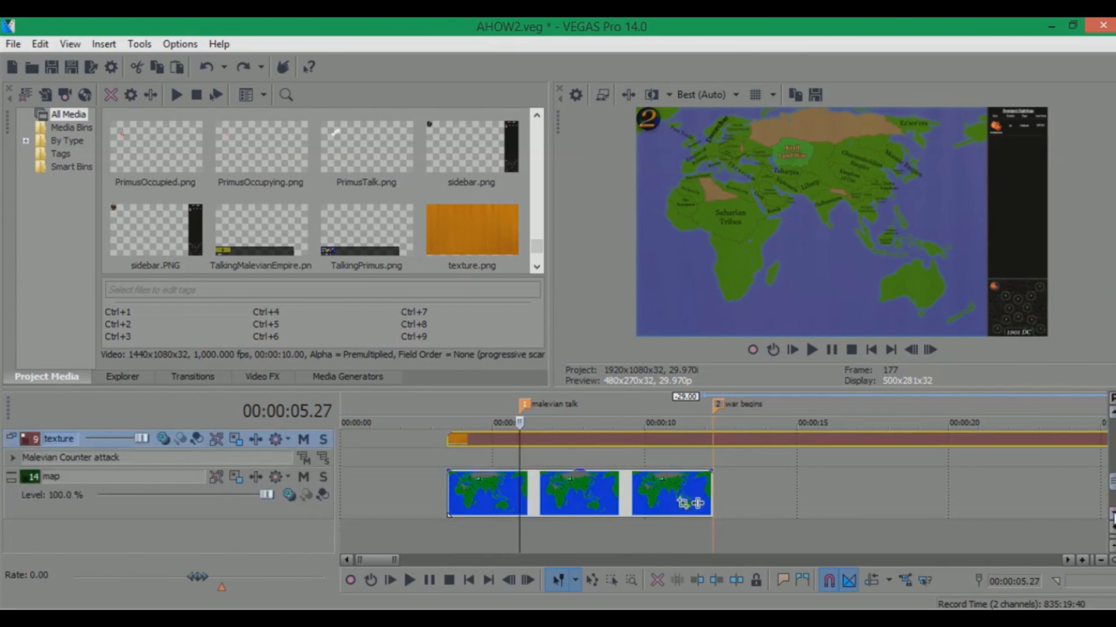
click(1113, 515)
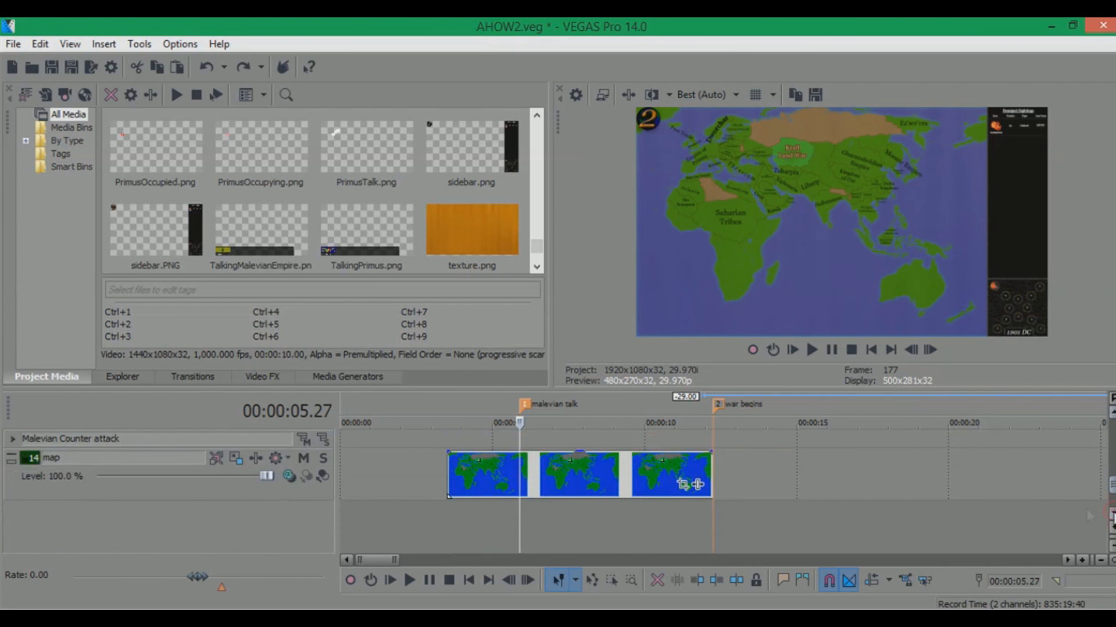
click(12, 439)
drag(1113, 471, 1080, 446)
click(558, 396)
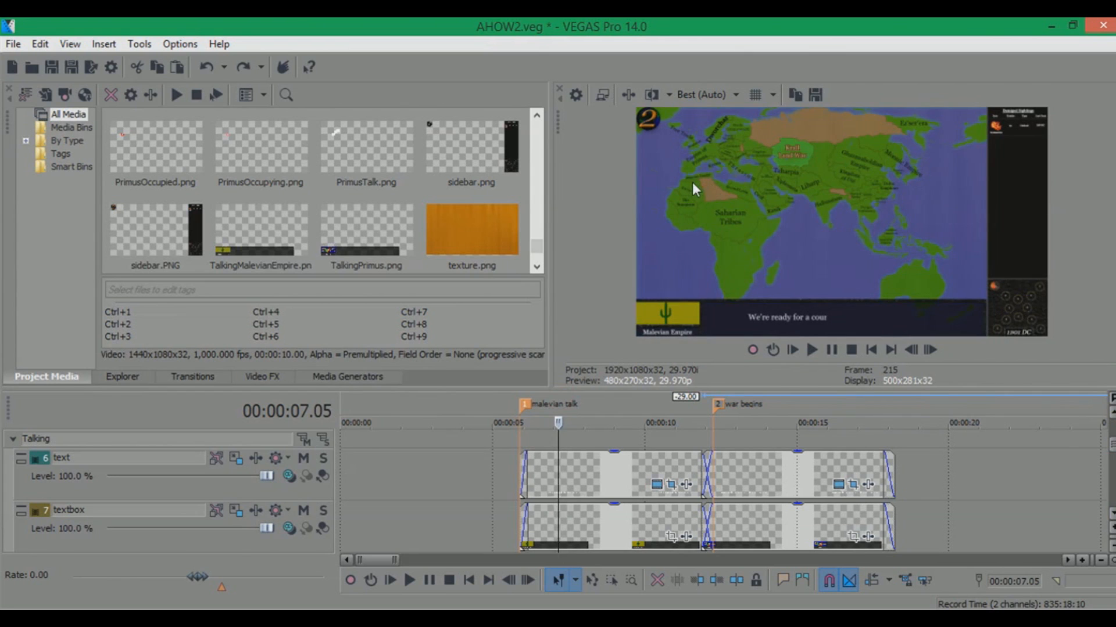
click(523, 404)
click(523, 405)
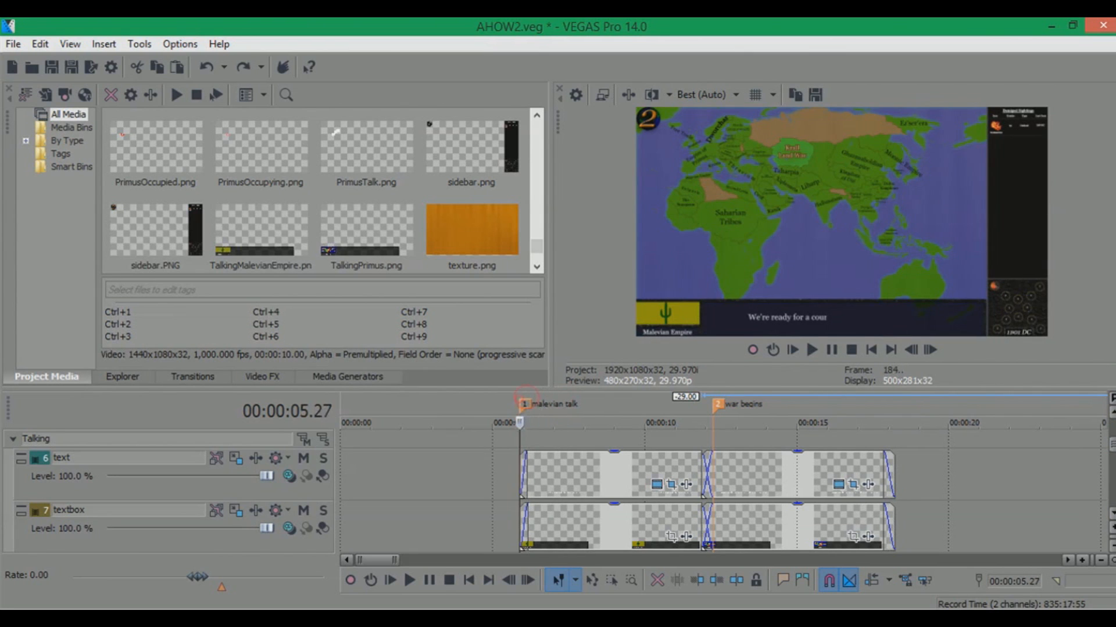
drag(1113, 449, 1113, 483)
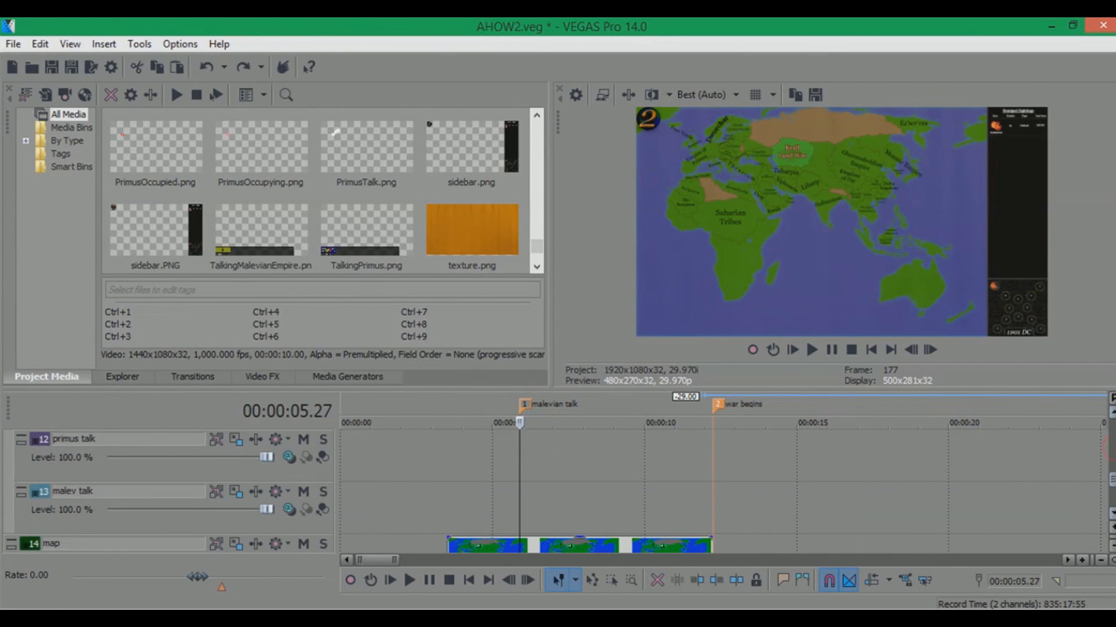
Switch to File Explorer, open the Episode 2 MalevianCounterAttack folder, and drag an image onto the malev talk track at the malevian talk marker
click(53, 608)
click(135, 567)
click(97, 118)
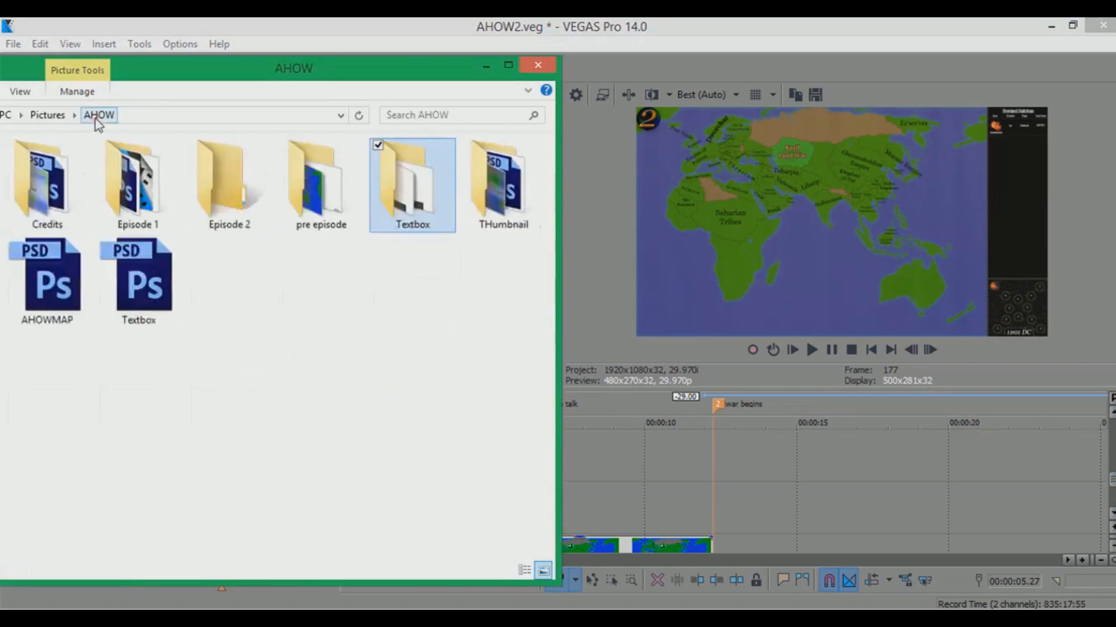
double_click(249, 193)
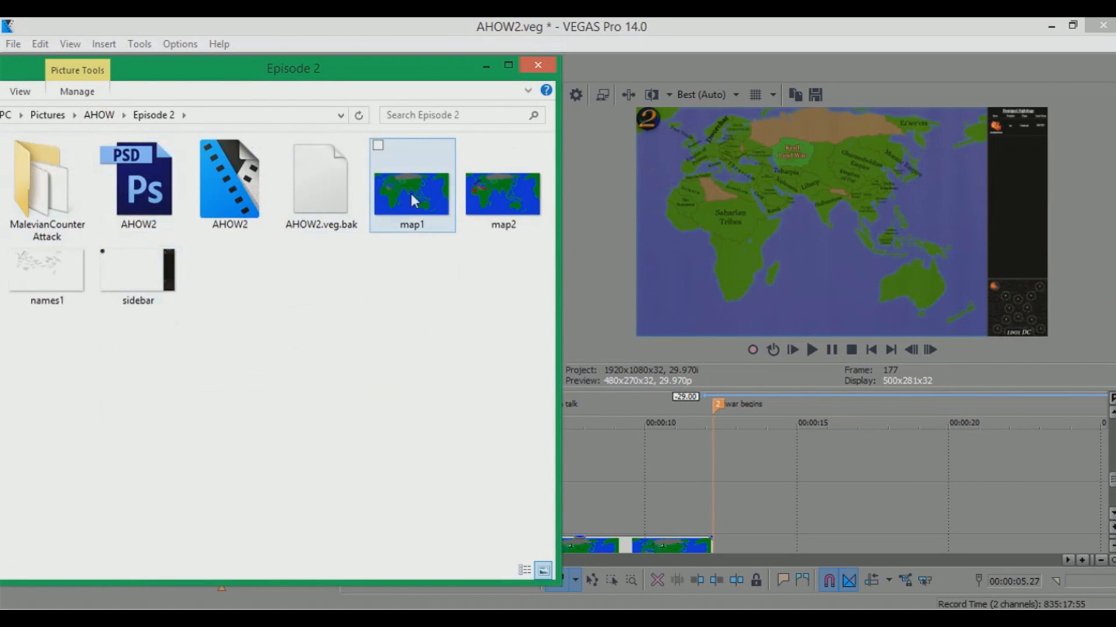
click(153, 256)
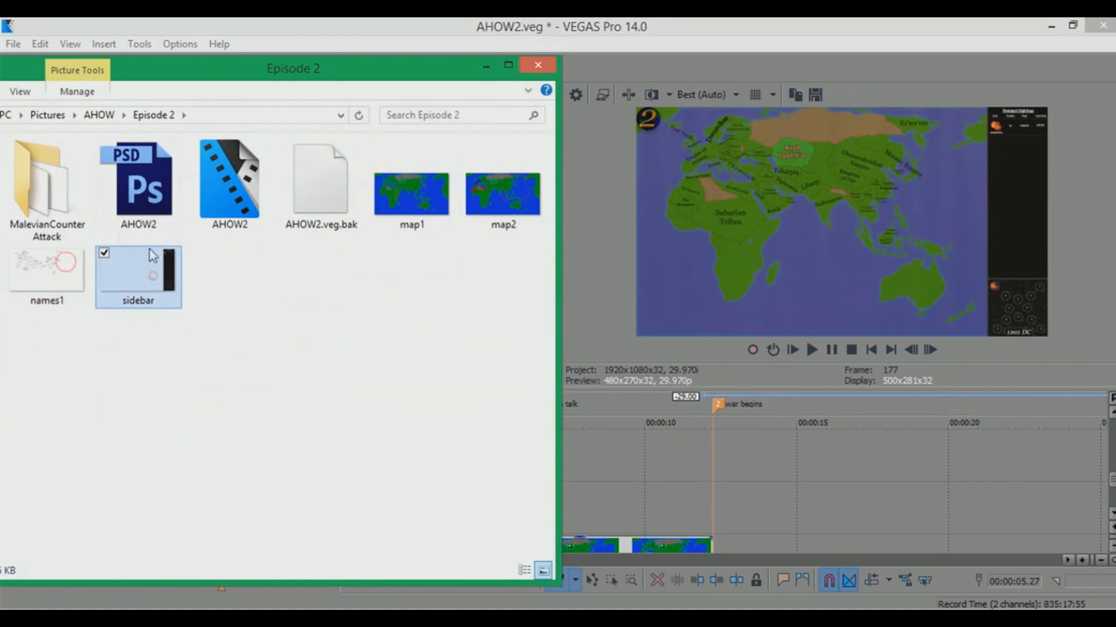
double_click(41, 201)
mouse_move(64, 183)
mouse_down()
mouse_move(75, 173)
mouse_move(651, 494)
mouse_move(545, 502)
mouse_move(555, 496)
mouse_up()
click(657, 507)
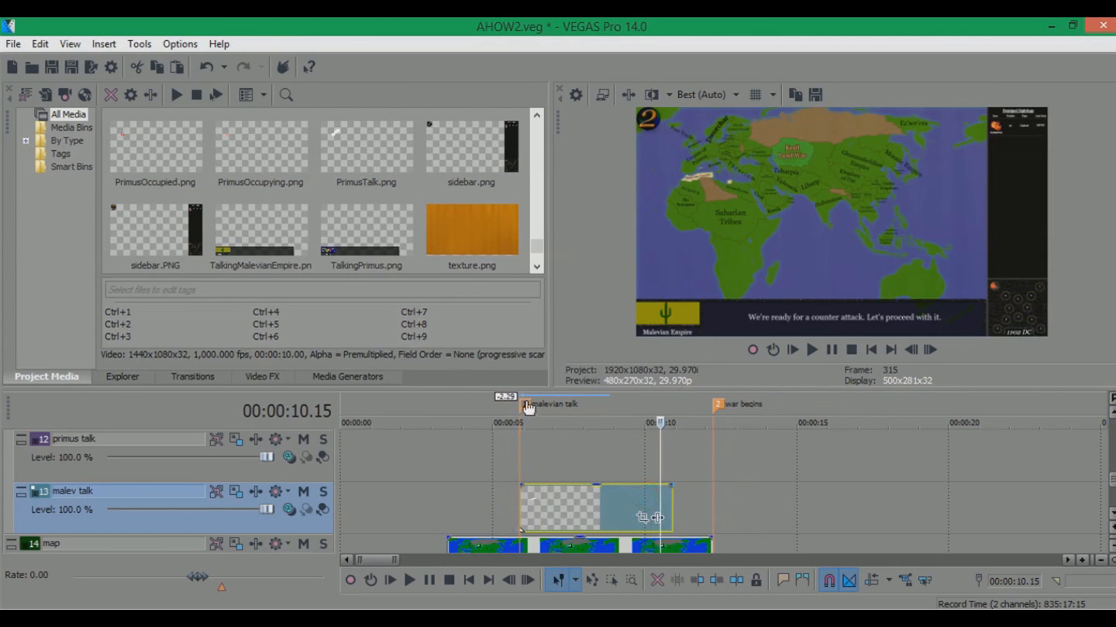
Trim the new malev talk event so it ends at the war begins marker
click(527, 405)
scroll(1086, 472, up, 3)
mouse_move(1111, 483)
mouse_down()
mouse_move(1111, 460)
mouse_move(1106, 487)
mouse_up()
drag(714, 488, 746, 481)
scroll(838, 496, down, 5)
drag(674, 499, 709, 491)
click(704, 403)
scroll(704, 403, up, 5)
click(688, 402)
drag(1111, 485, 1111, 452)
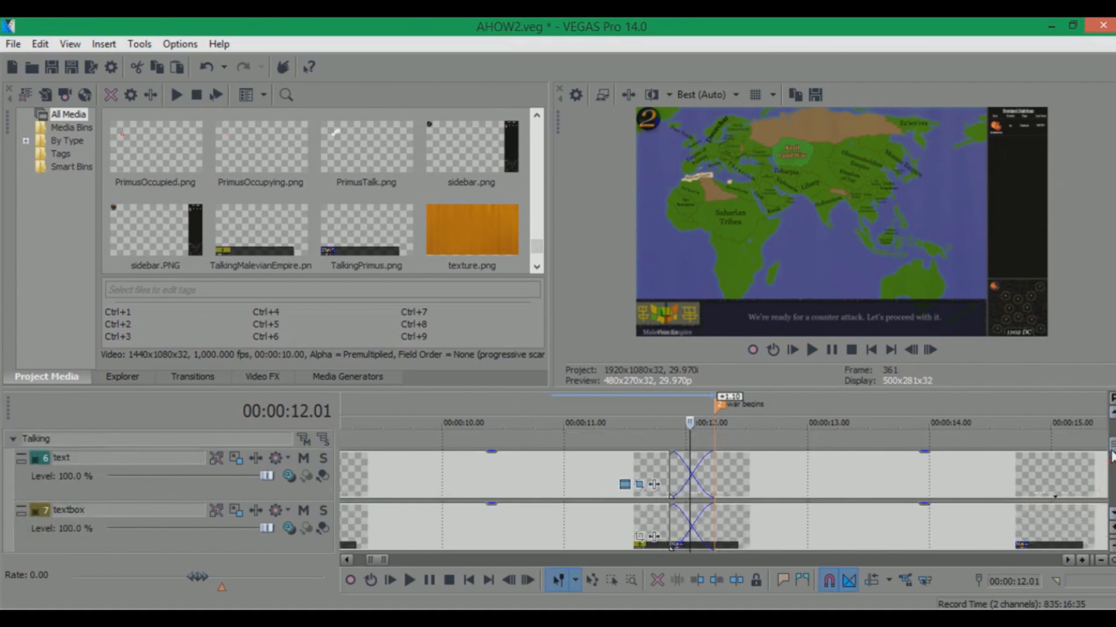
click(664, 400)
click(668, 399)
drag(1112, 446, 1111, 481)
drag(712, 484, 668, 483)
scroll(698, 453, down, 3)
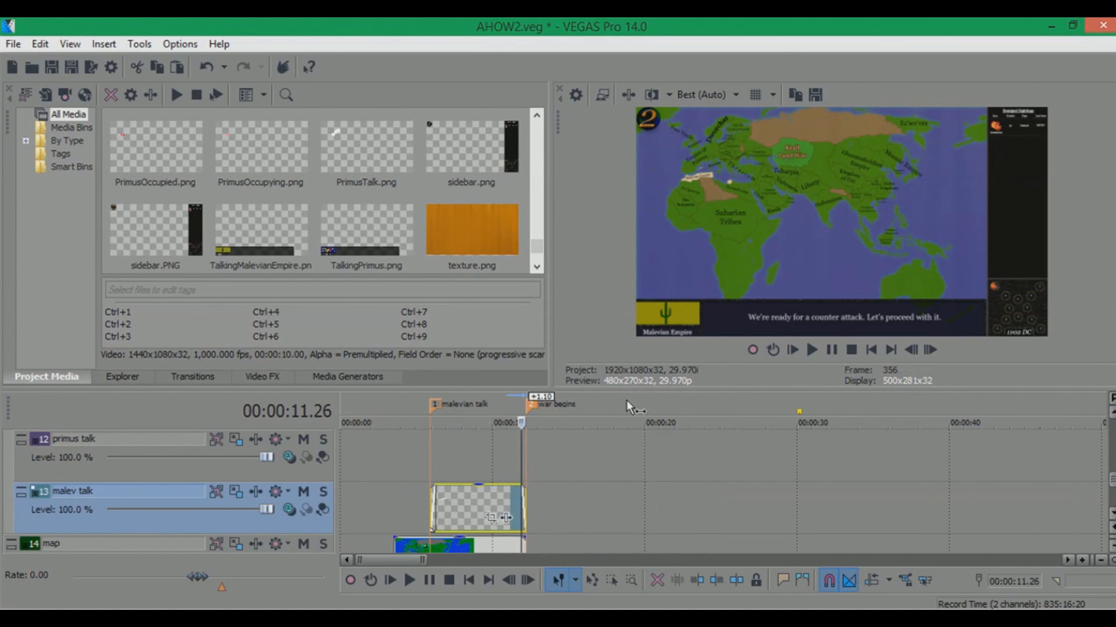
Play and scrub the timeline around the malev talk event to preview it
click(626, 400)
key(Return)
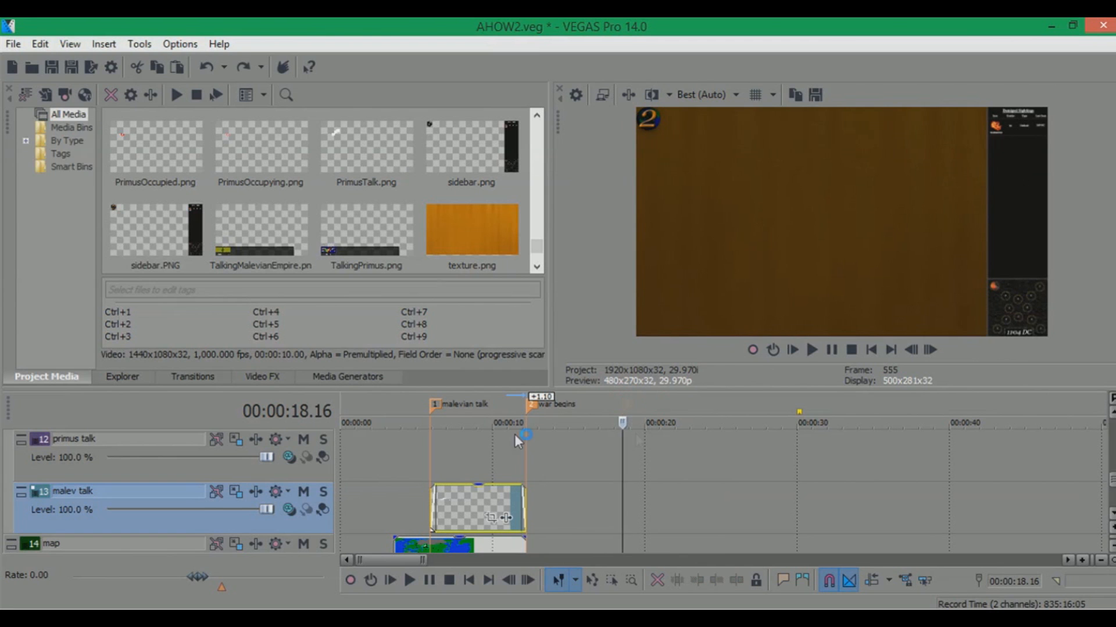
click(454, 397)
scroll(615, 433, up, 2)
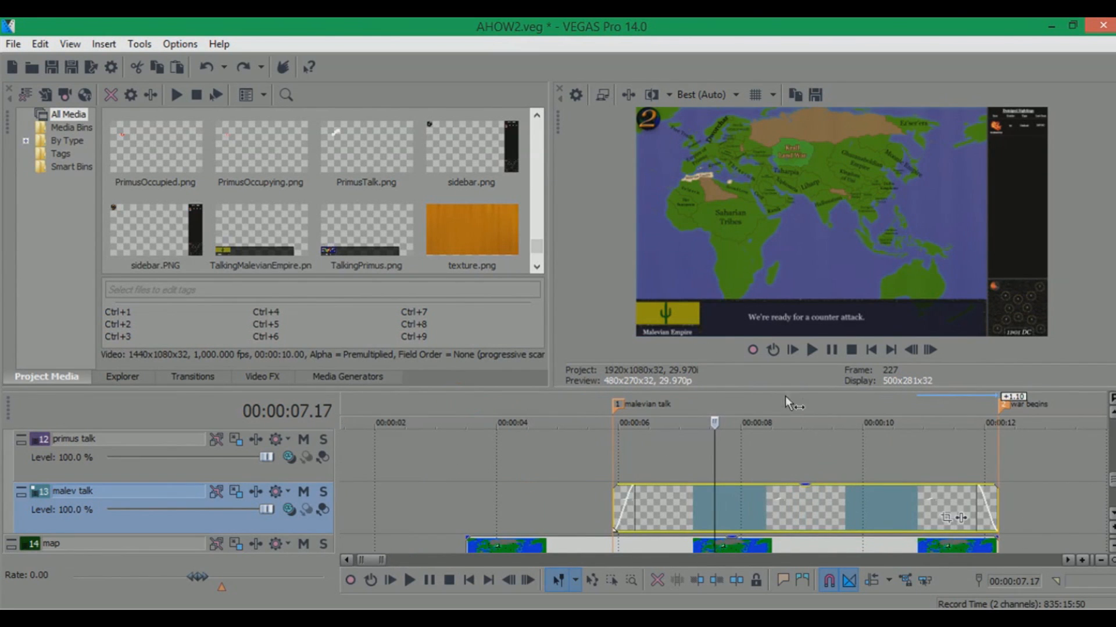
scroll(1111, 481, up, 3)
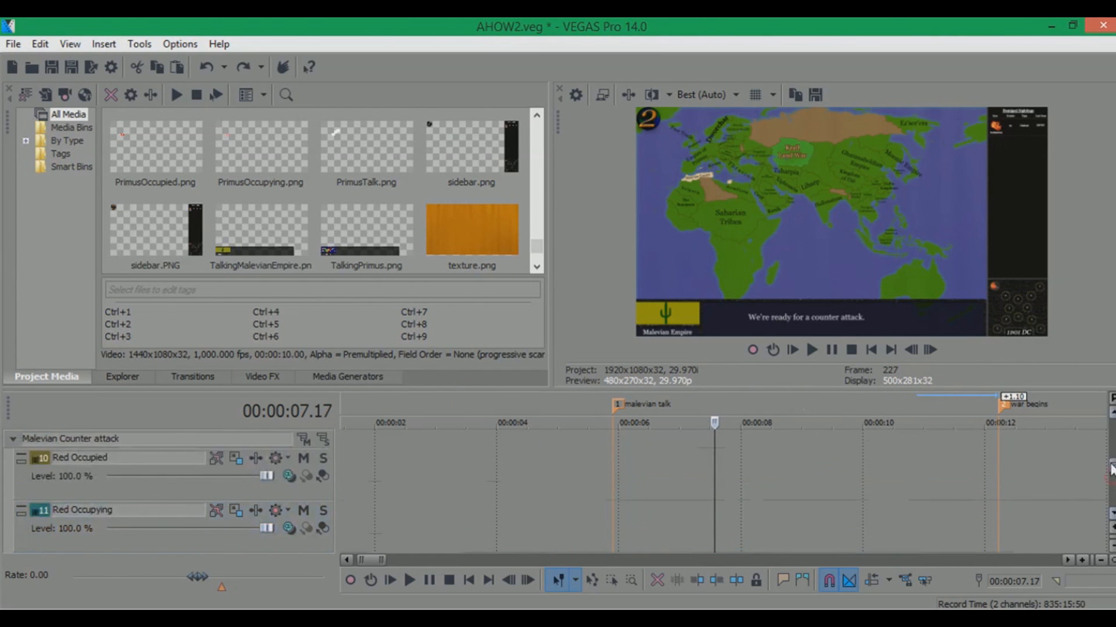
drag(1110, 478, 1086, 478)
click(774, 406)
drag(798, 402, 979, 402)
click(1112, 514)
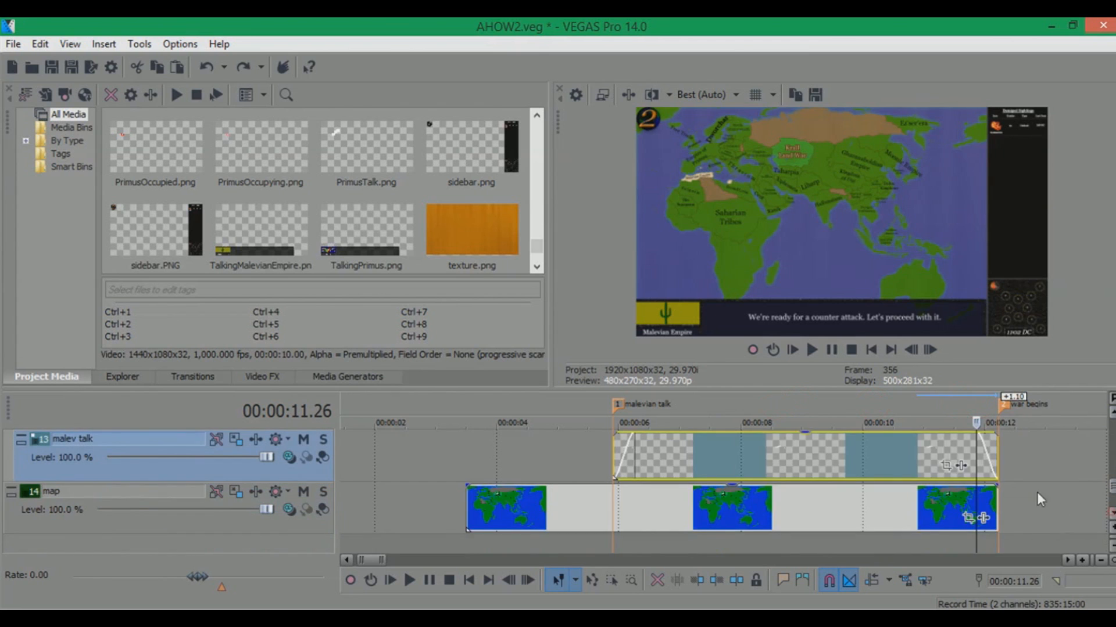
scroll(1036, 493, down, 1)
Switch to File Explorer and drag map2 onto the map track right after the existing map event
click(119, 615)
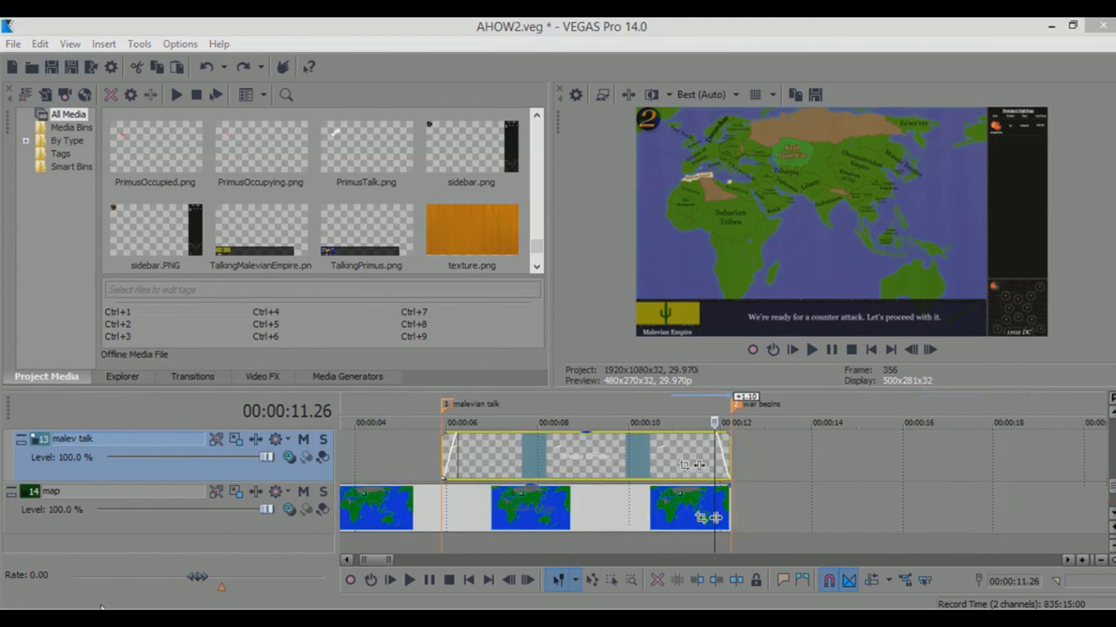
click(162, 112)
click(475, 217)
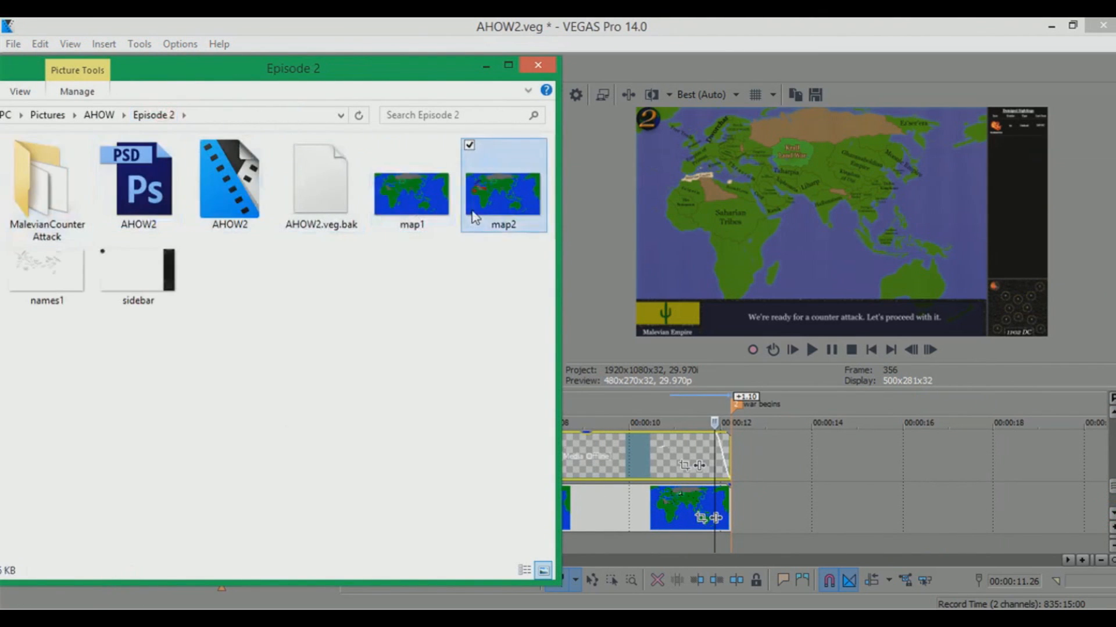
drag(513, 191, 911, 523)
Open the Pan/Crop dialog of the map2 event, zoom its workspace to inspect the framing, and close it
click(910, 519)
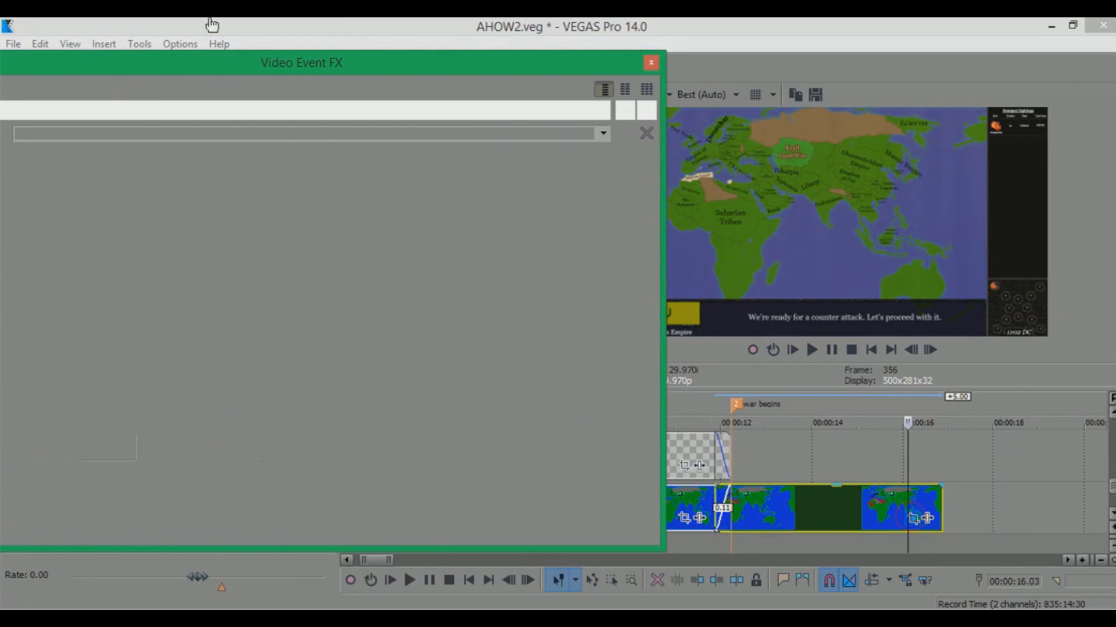
drag(243, 61, 655, 135)
scroll(372, 272, up, 3)
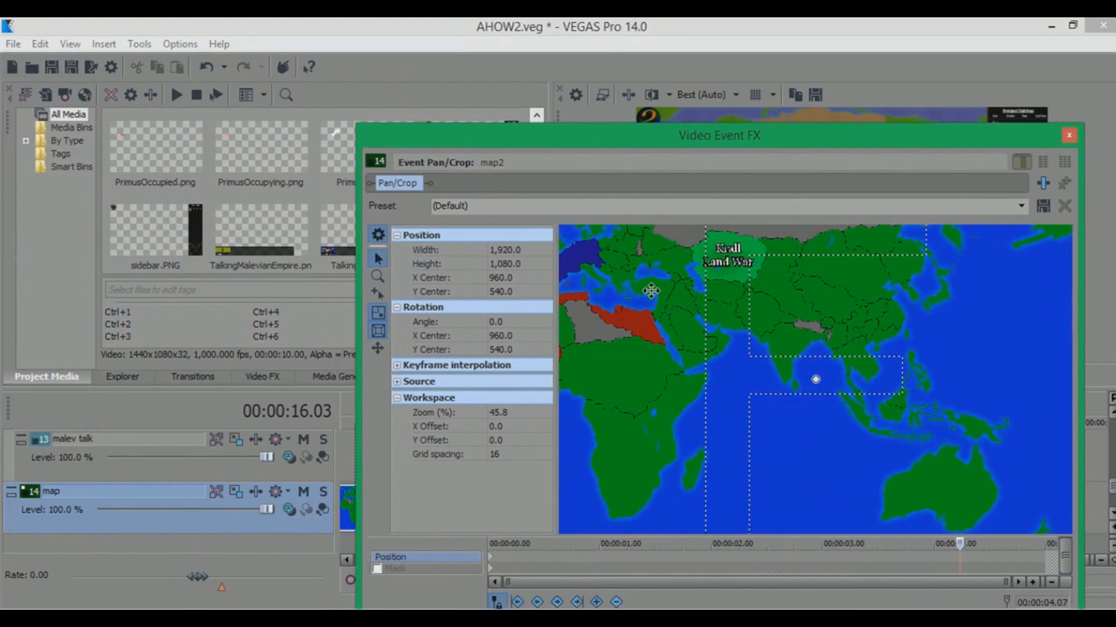
scroll(668, 308, down, 3)
scroll(659, 298, down, 1)
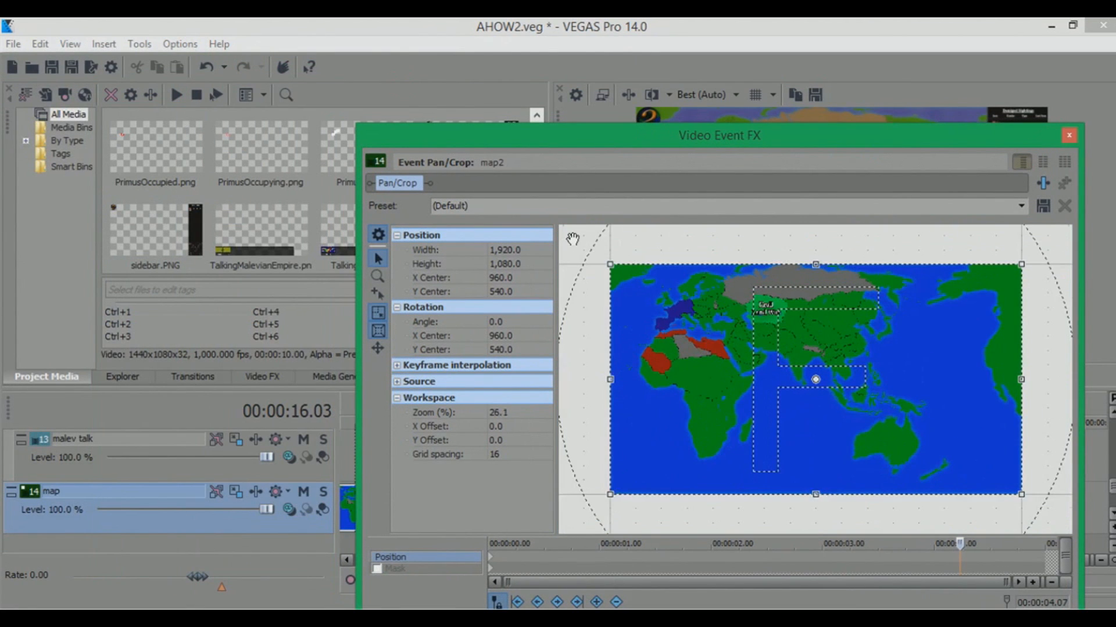
scroll(572, 239, up, 4)
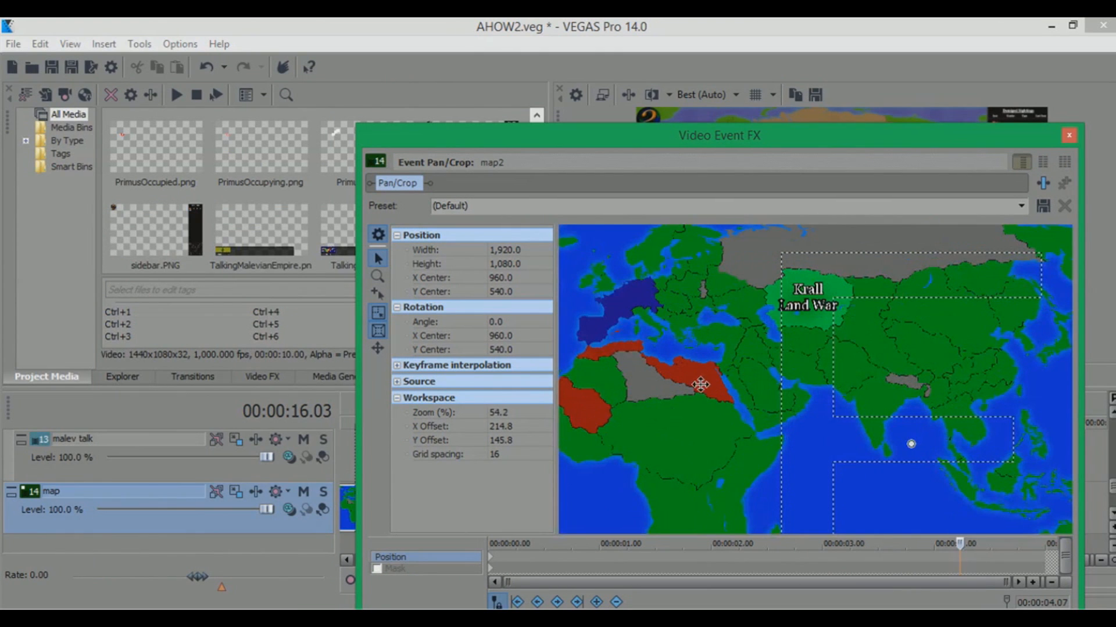
click(1068, 136)
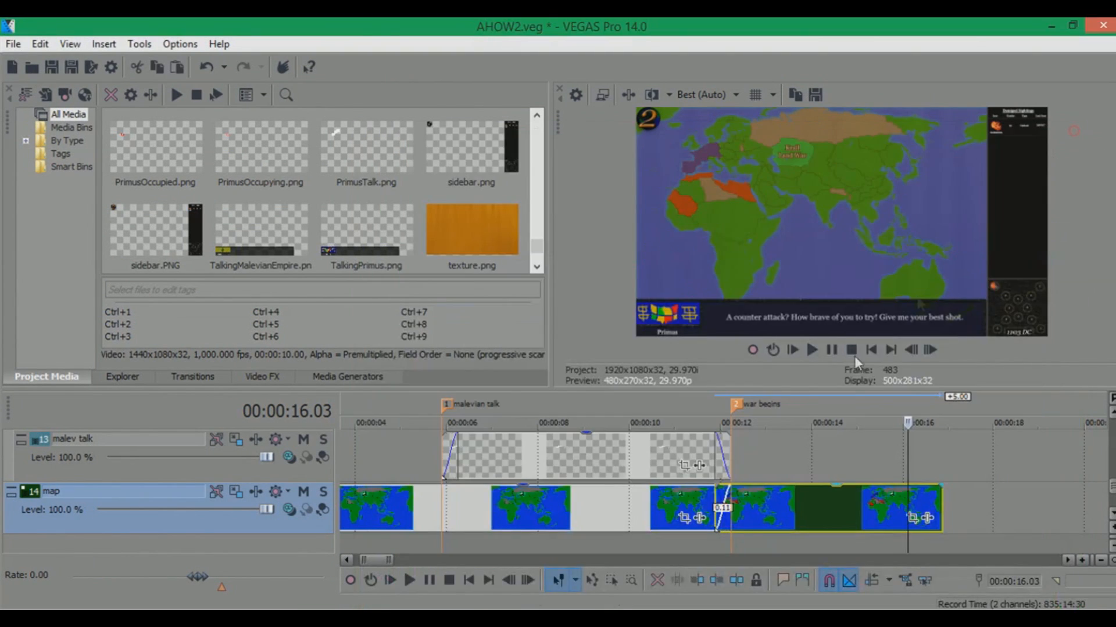
Extend the names track event so it runs much further along the timeline
click(775, 402)
drag(1110, 493, 1110, 456)
scroll(853, 497, down, 3)
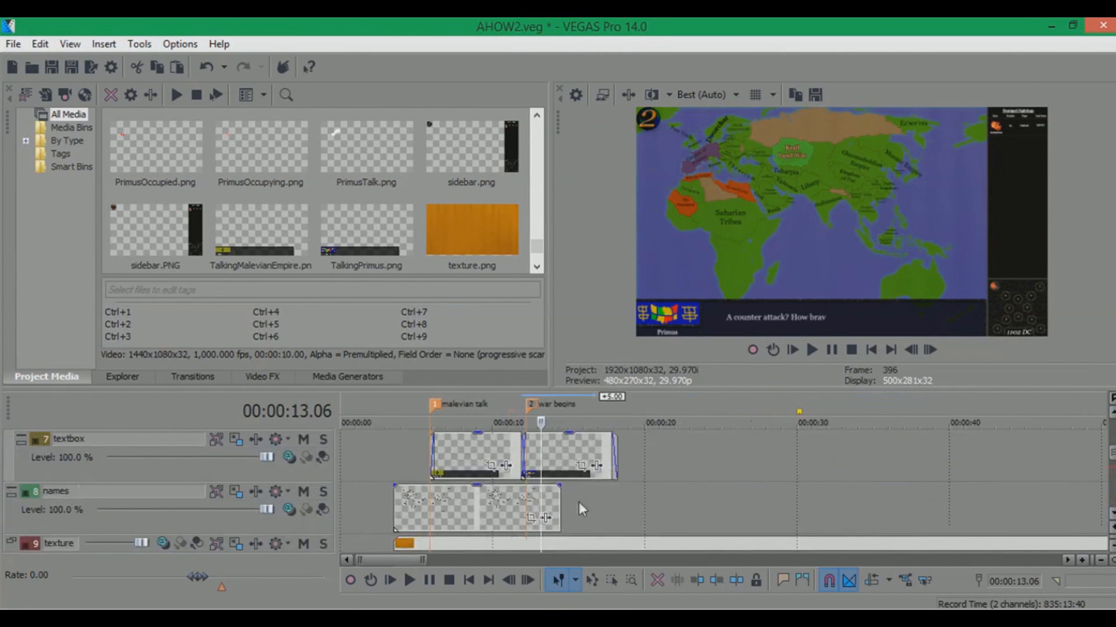
drag(560, 499, 997, 501)
drag(1111, 455, 1111, 490)
scroll(792, 436, up, 3)
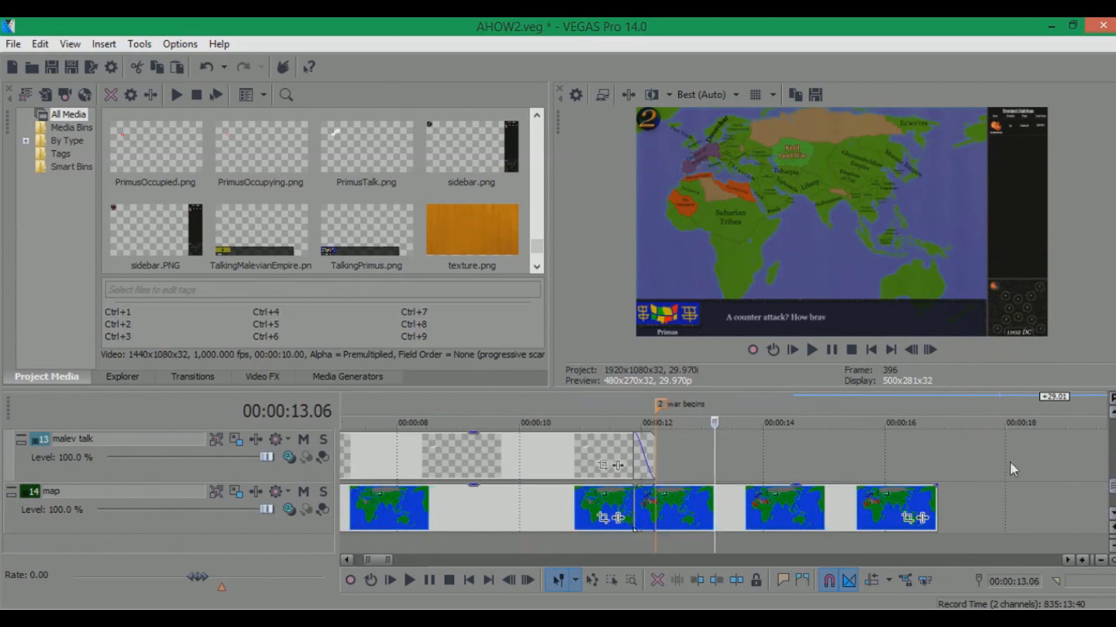
Mute the primus talk track
click(733, 402)
mouse_move(1111, 488)
mouse_down()
mouse_move(1111, 463)
mouse_move(1109, 486)
mouse_up()
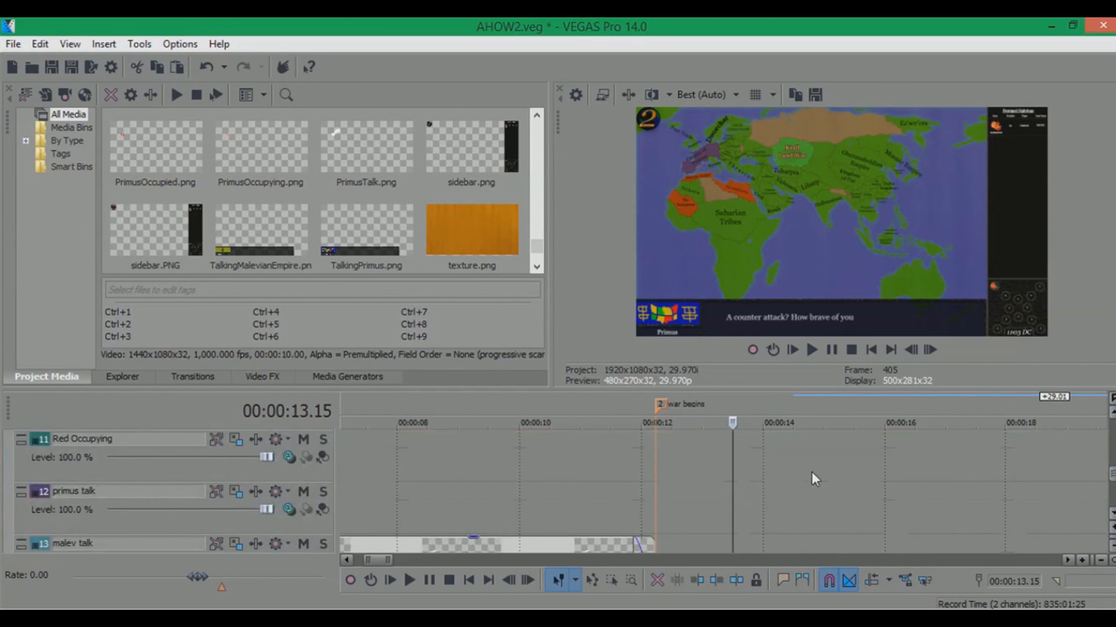
click(651, 455)
click(303, 492)
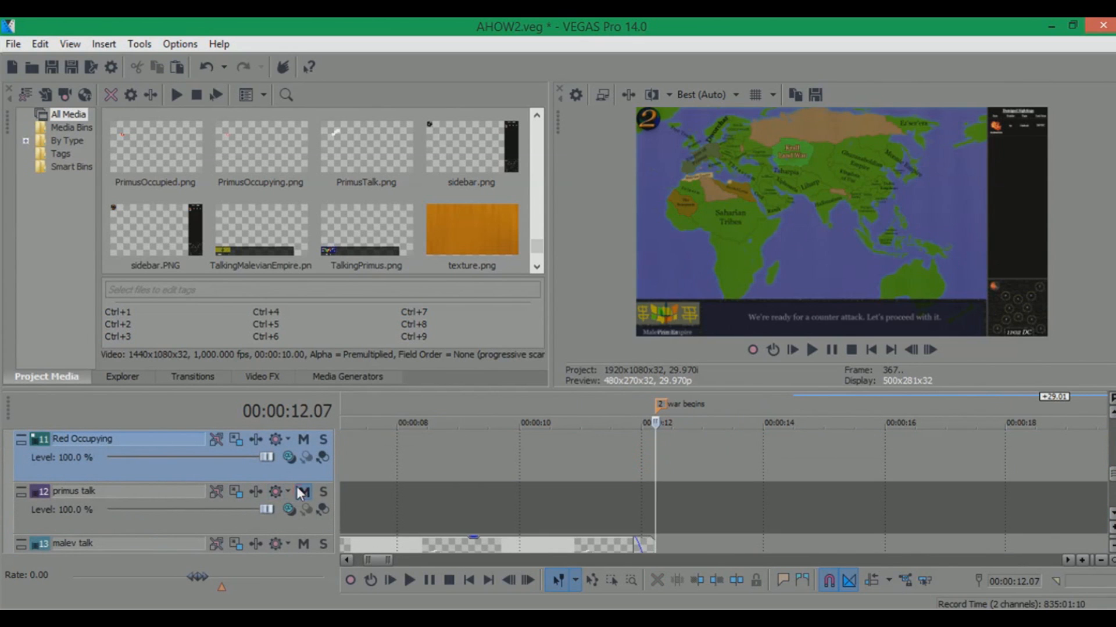
Switch to File Explorer and drag PrimusOccupying onto the Red Occupying track at the war begins marker
click(106, 614)
double_click(48, 178)
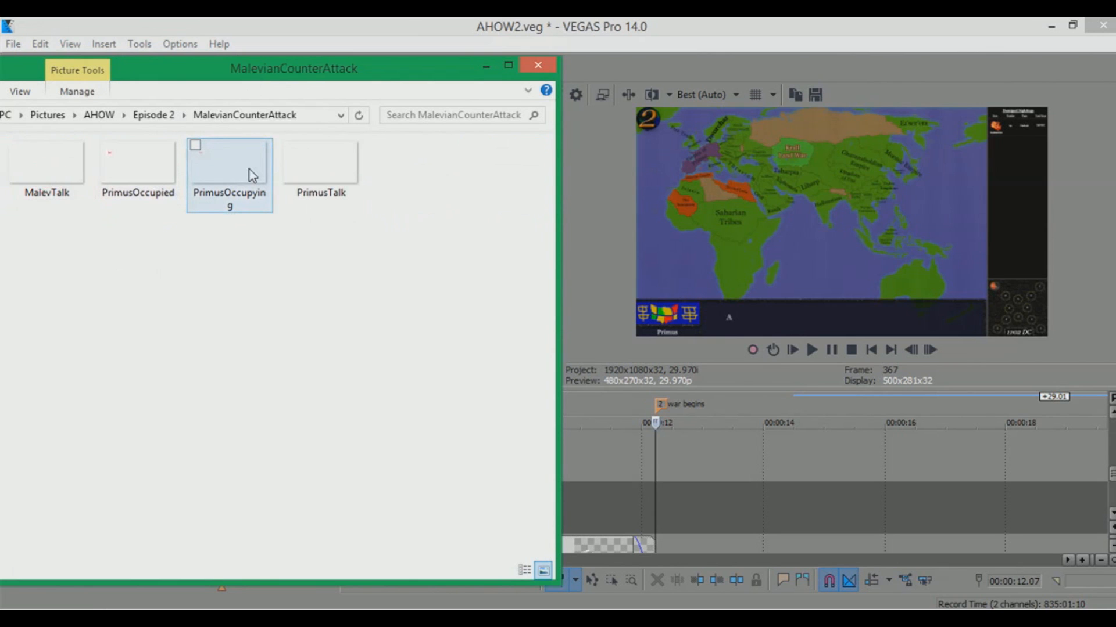
drag(251, 174, 662, 449)
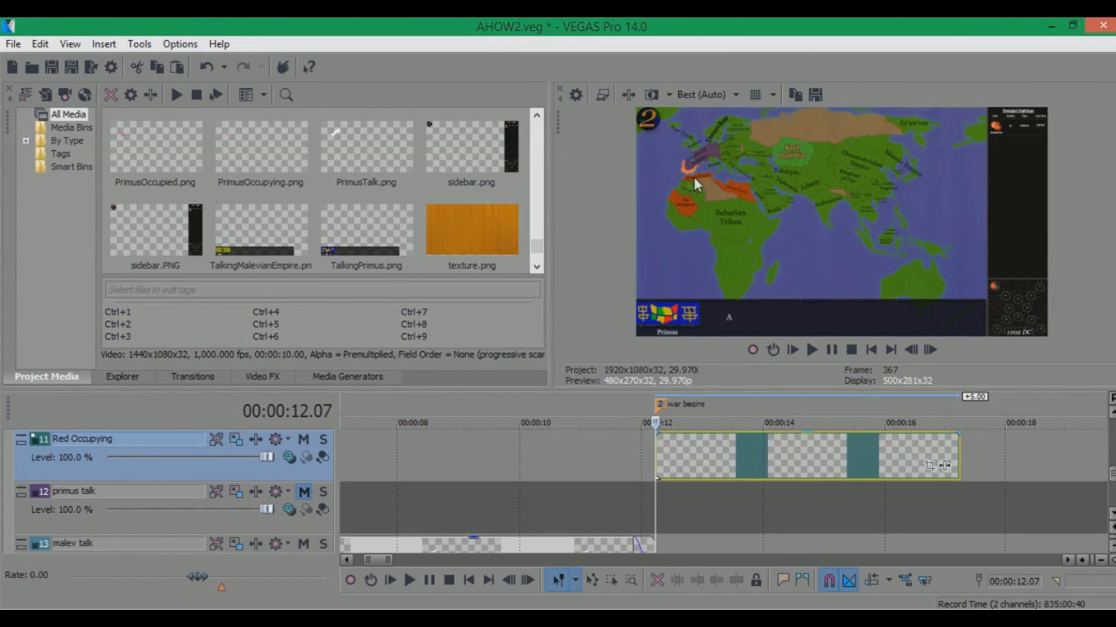
Open the Pan/Crop dialog of the PrimusOccupying event and enable its Mask
click(926, 466)
drag(627, 131, 559, 118)
click(310, 556)
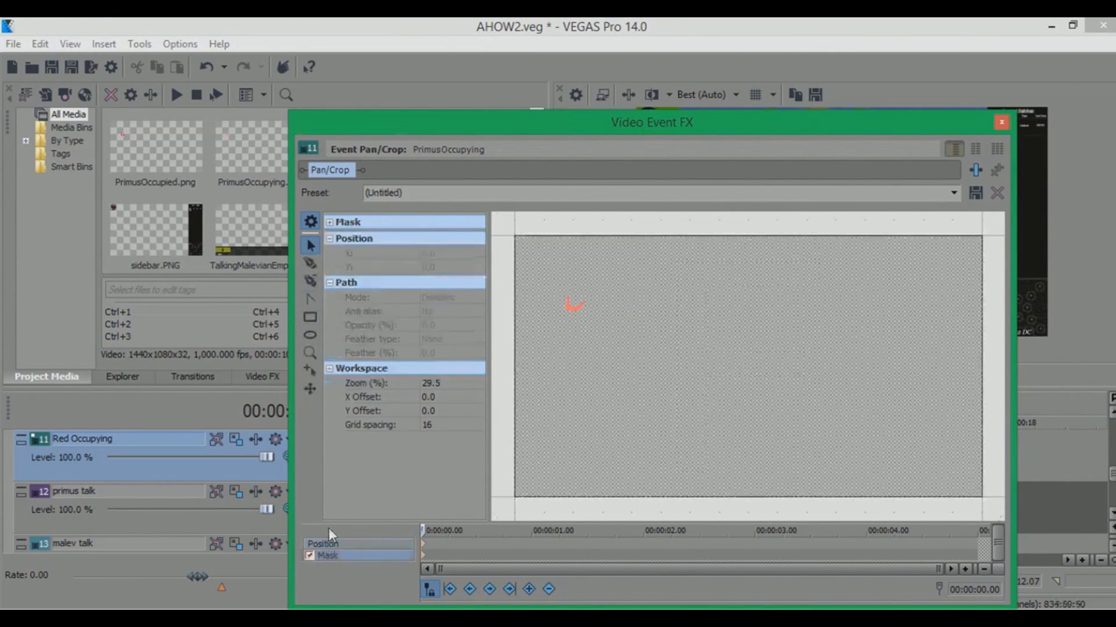
Zoom into the red region and draw a closed mask path covering the area below it
scroll(533, 327, up, 2)
drag(549, 291, 650, 351)
scroll(620, 373, up, 3)
scroll(621, 373, up, 2)
drag(669, 115, 425, 110)
drag(372, 330, 468, 364)
scroll(476, 369, up, 9)
scroll(552, 366, up, 5)
drag(552, 367, 512, 345)
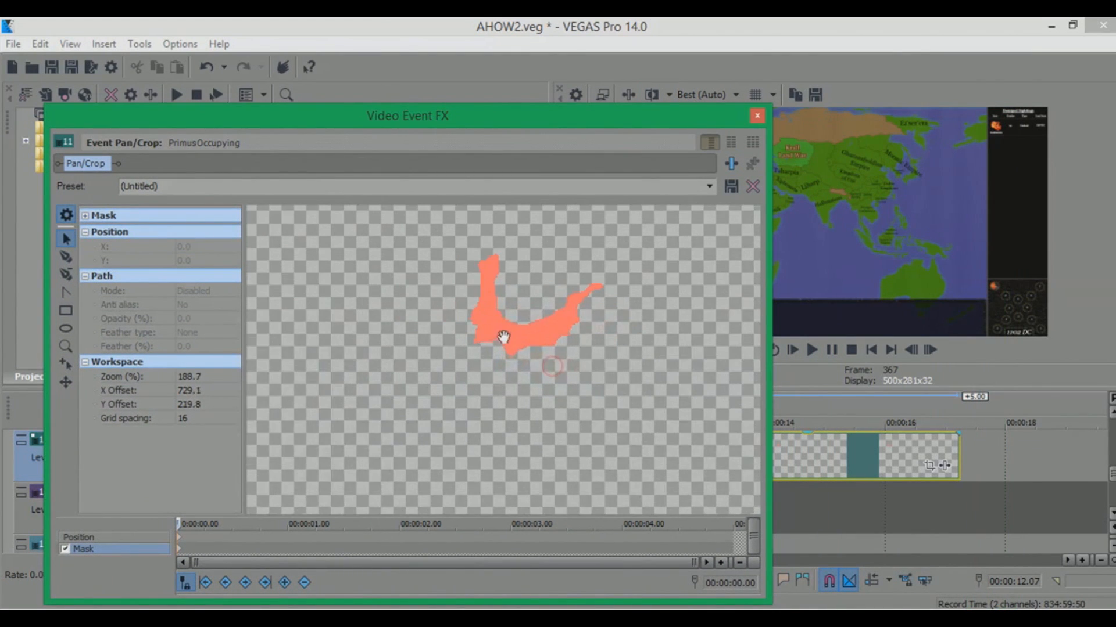
drag(550, 118, 455, 120)
drag(390, 340, 459, 366)
drag(490, 286, 383, 304)
drag(438, 118, 553, 116)
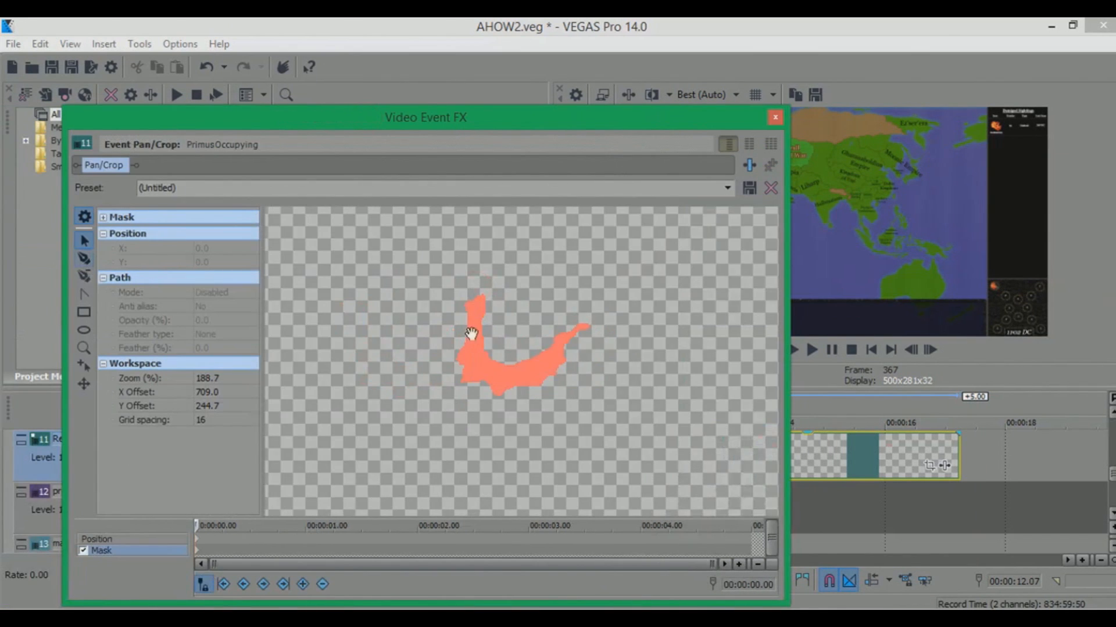
scroll(471, 333, up, 6)
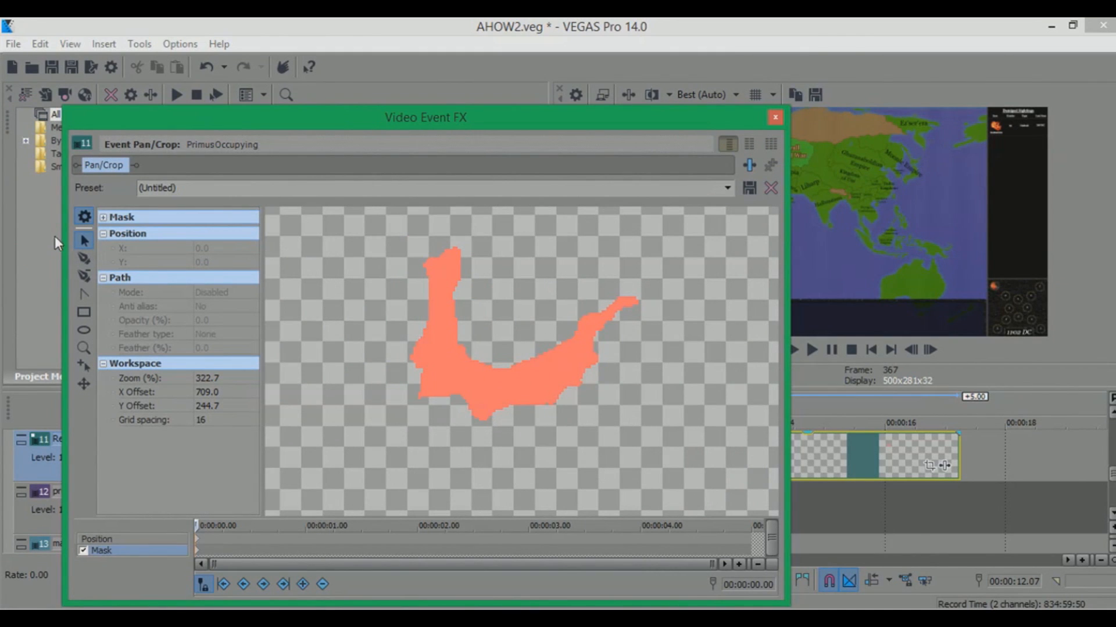
click(85, 258)
click(407, 403)
click(450, 400)
click(474, 422)
click(488, 428)
click(564, 410)
click(507, 455)
click(412, 451)
click(386, 430)
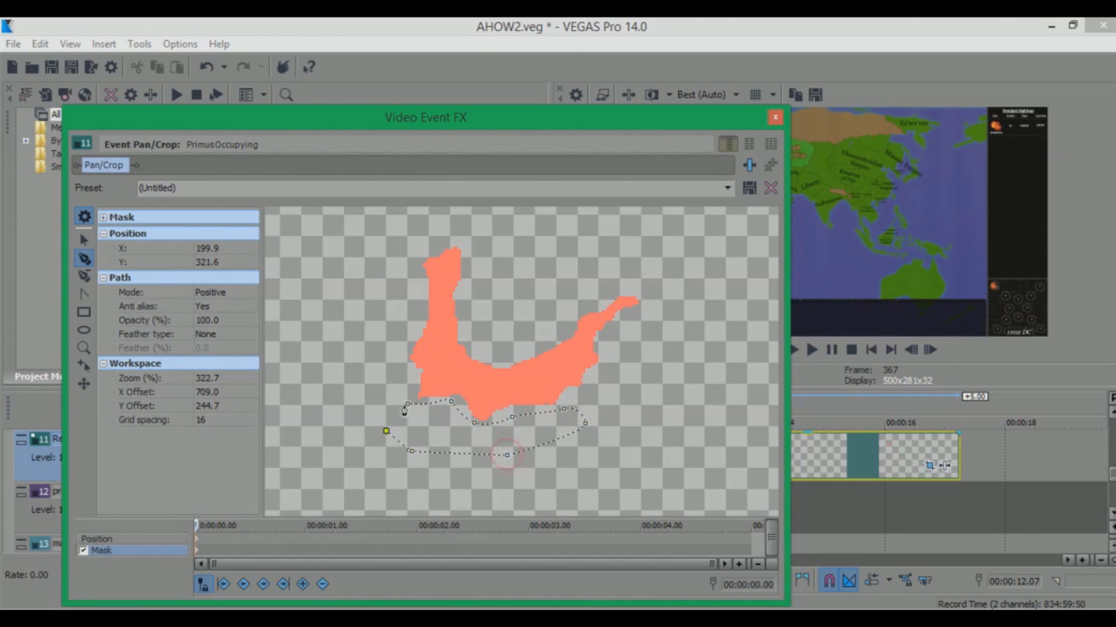
click(407, 403)
Draw a second closed mask shape along the left side of the red region
drag(381, 289, 375, 295)
click(380, 380)
click(391, 343)
click(401, 319)
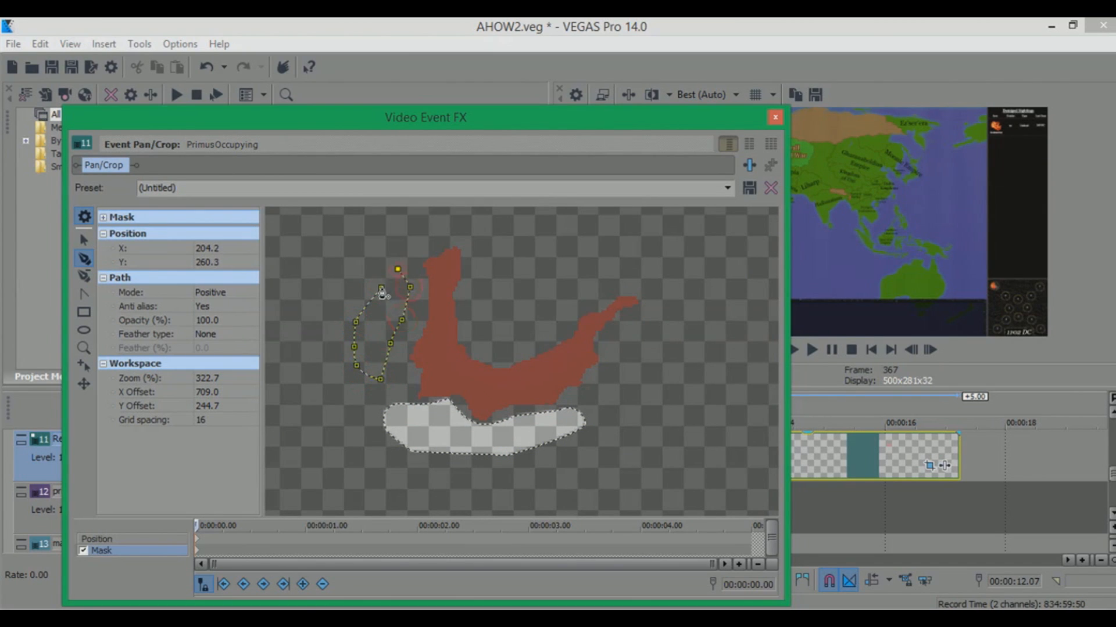
click(381, 288)
Draw a third closed mask shape to the right of the red region
click(636, 324)
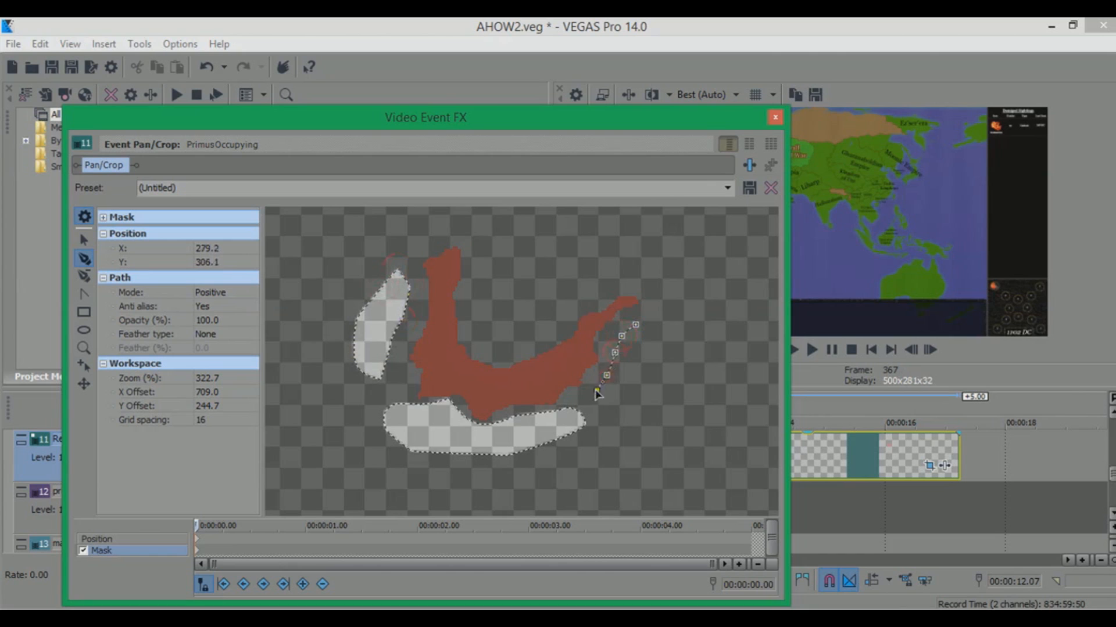
click(634, 378)
click(657, 349)
click(636, 325)
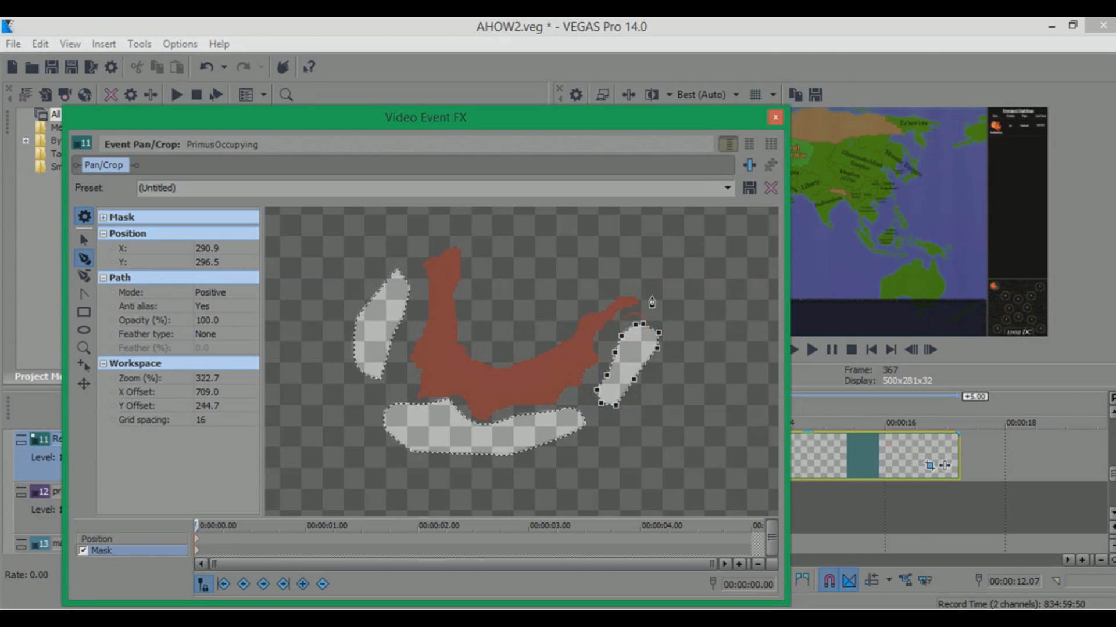
Zoom in and pan around the mask shapes to inspect their edges against the red region
click(84, 239)
click(461, 316)
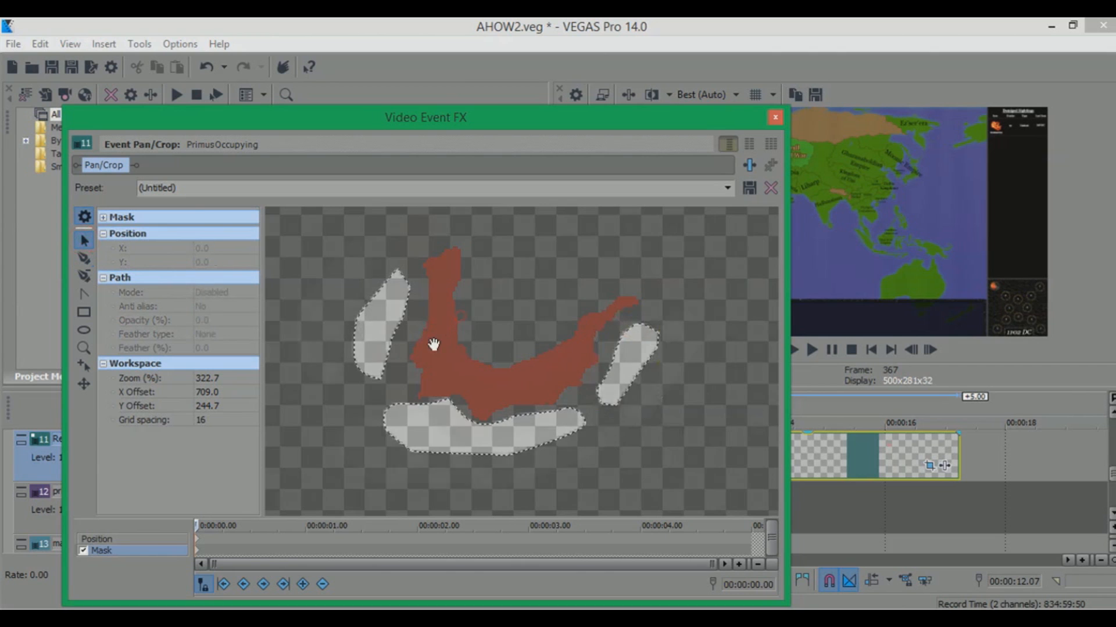
scroll(434, 343, up, 2)
scroll(451, 346, up, 2)
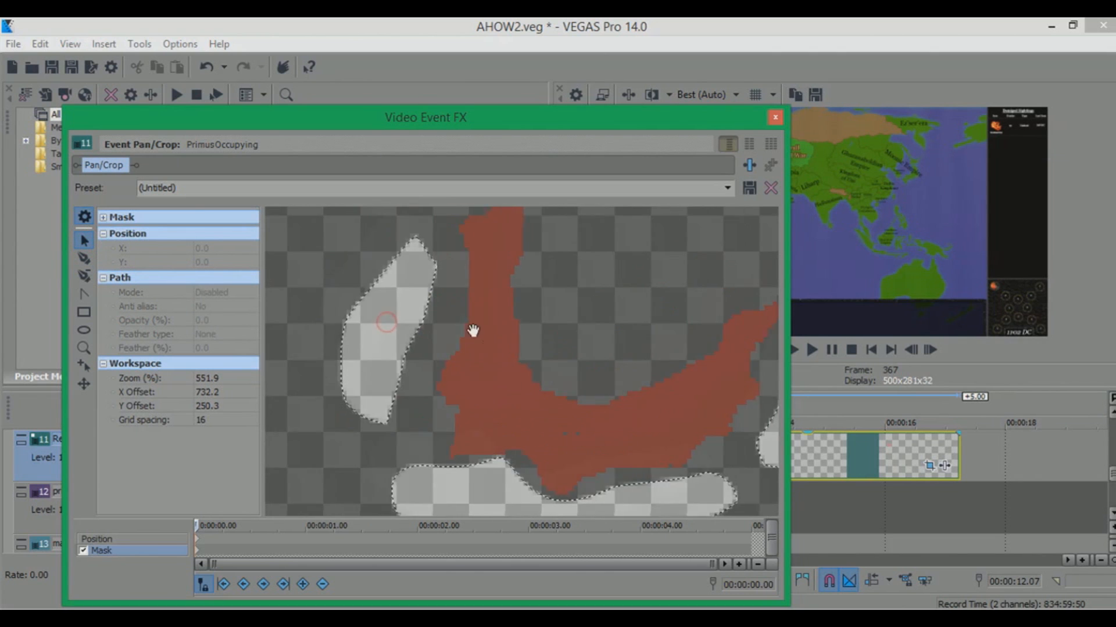
drag(474, 331, 447, 296)
click(475, 429)
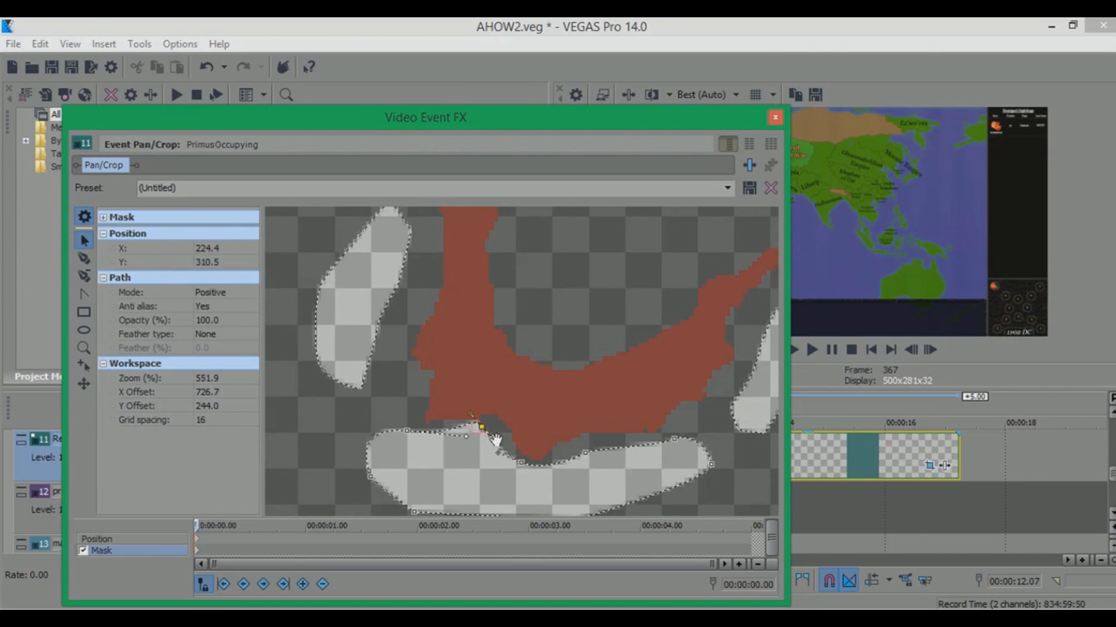
drag(595, 398, 526, 360)
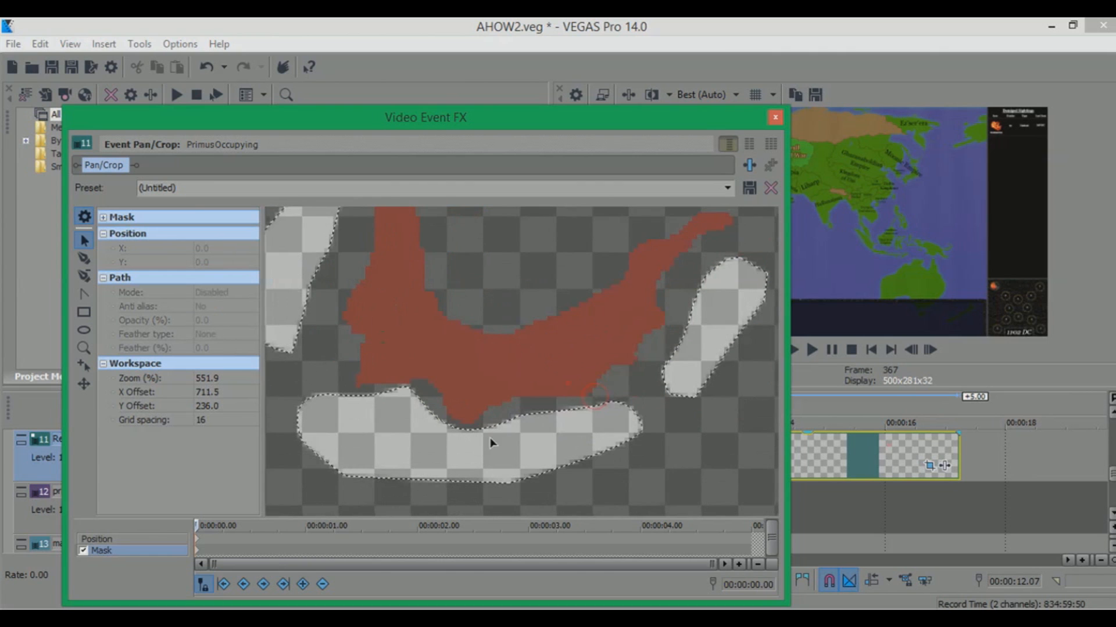
drag(451, 363, 520, 378)
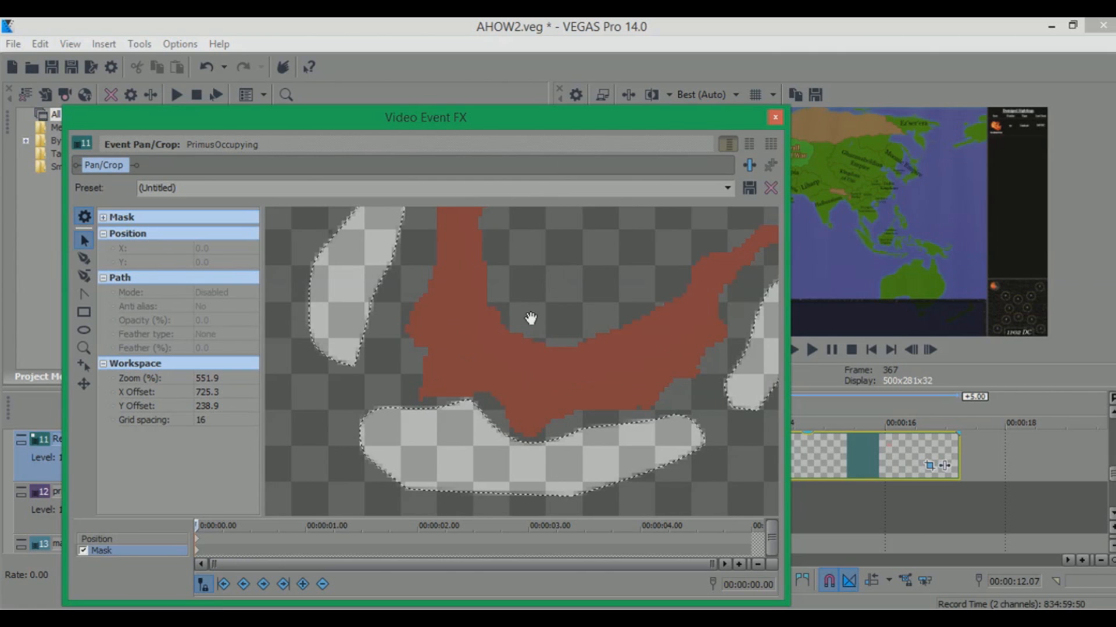
drag(522, 312, 503, 294)
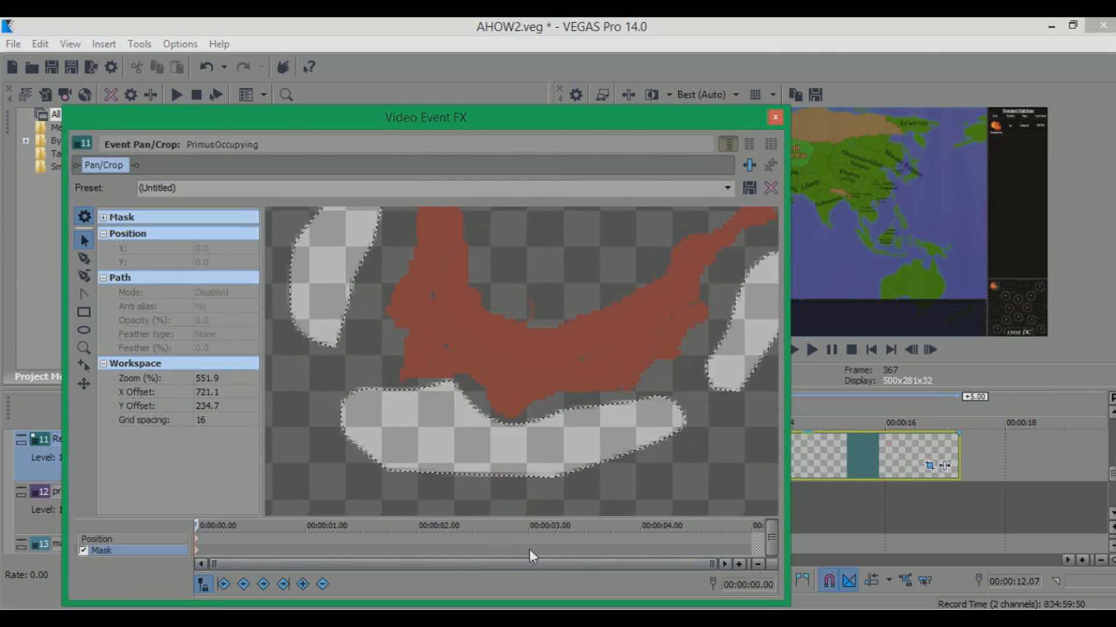
Extend the PrimusOccupying event so it ends near the 00:00:30 mark
drag(631, 120, 417, 108)
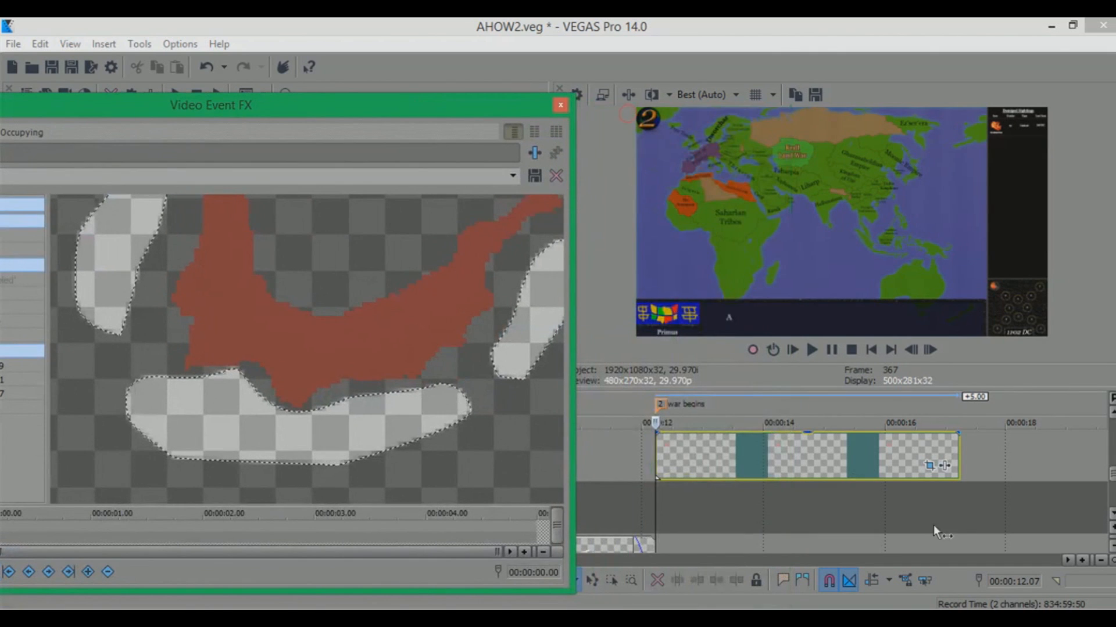
scroll(898, 470, down, 5)
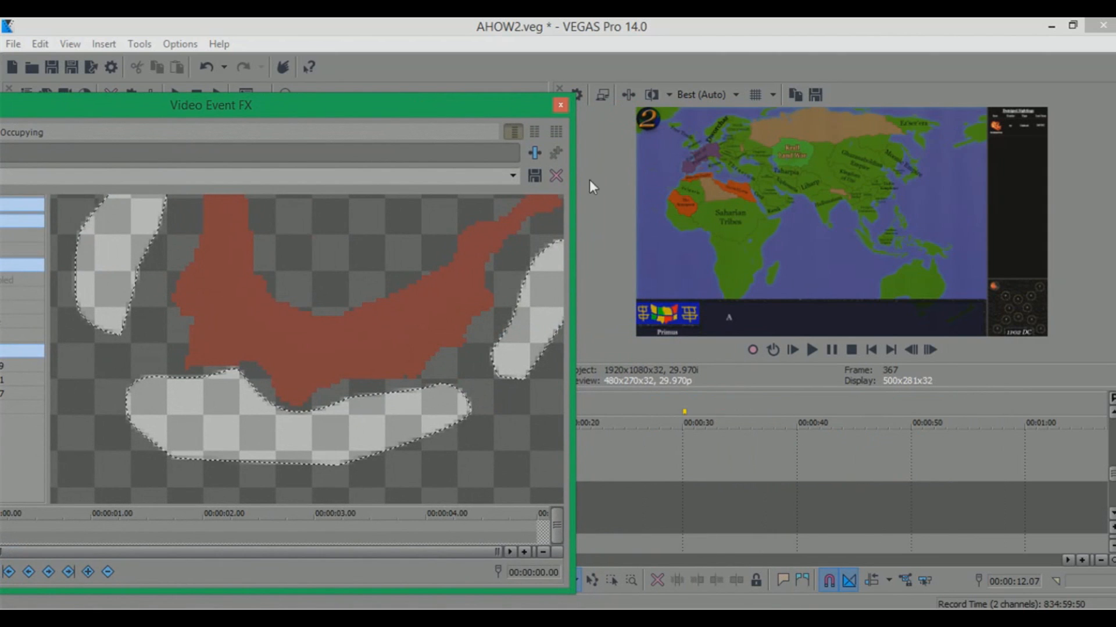
drag(458, 114, 314, 97)
drag(533, 448, 679, 443)
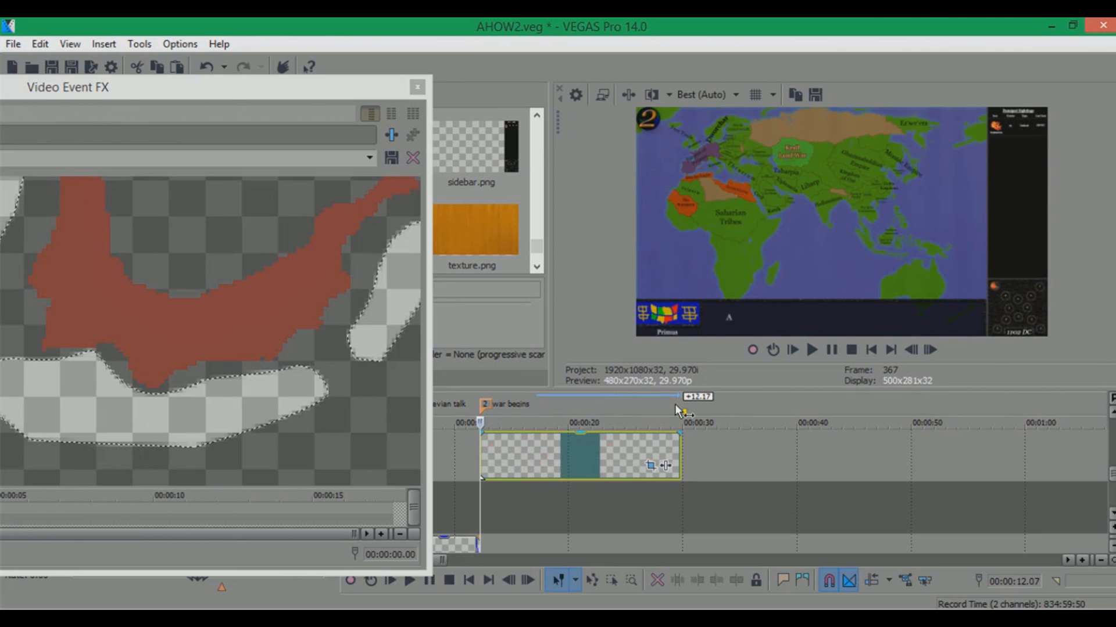
At 00:00:07.15 in the event, drag points of the lower and left mask shapes inward to reveal more red
click(563, 401)
drag(301, 98, 703, 121)
click(667, 358)
scroll(613, 355, up, 1)
click(520, 424)
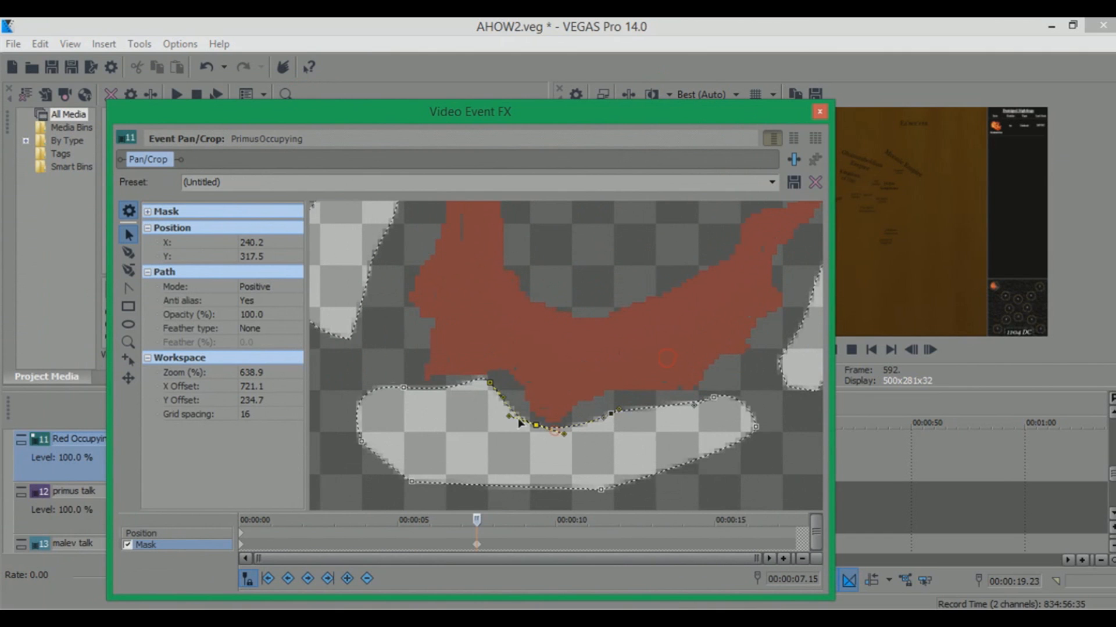
drag(535, 425, 544, 387)
click(363, 302)
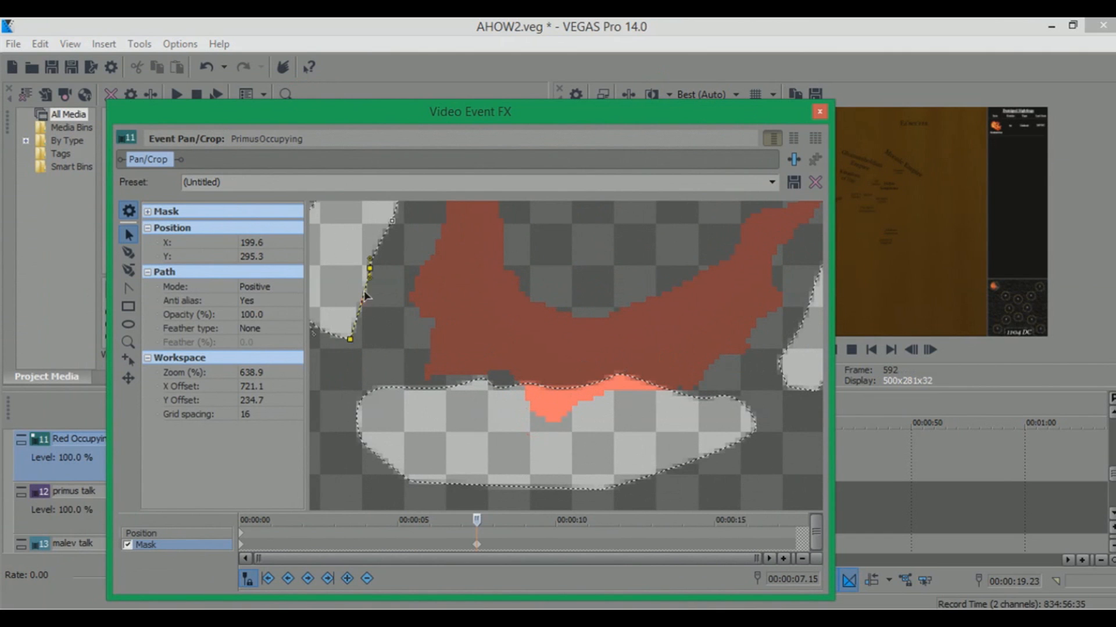
drag(369, 269, 406, 326)
Reshape the right mask shape, pulling its points toward the red region's lower edge
click(442, 391)
click(651, 300)
drag(651, 300, 480, 329)
click(631, 344)
drag(626, 365, 533, 378)
click(541, 430)
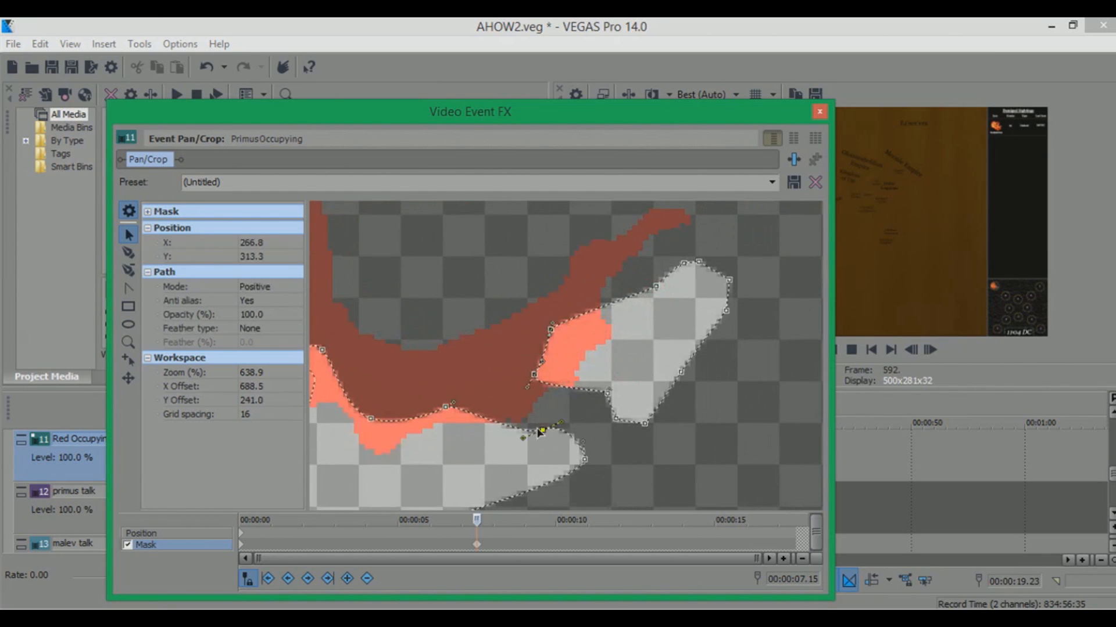
drag(545, 429, 569, 364)
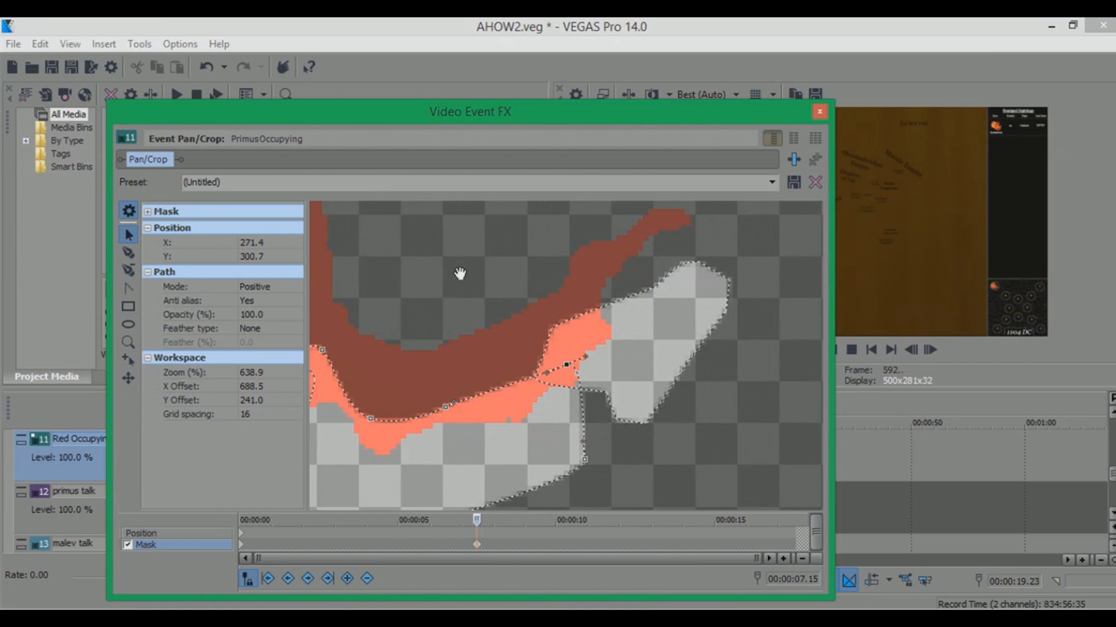
drag(460, 274, 618, 324)
Extend the map event to end near the one-minute mark and close the Pan/Crop dialog
drag(605, 109, 100, 100)
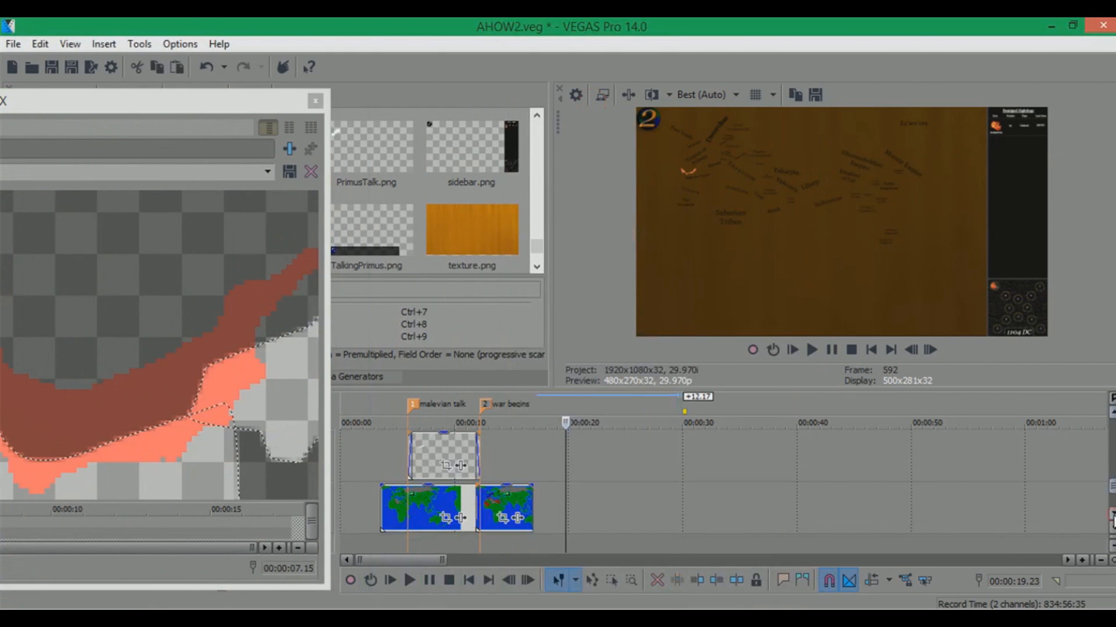
drag(532, 501, 1045, 504)
drag(1112, 487, 1110, 474)
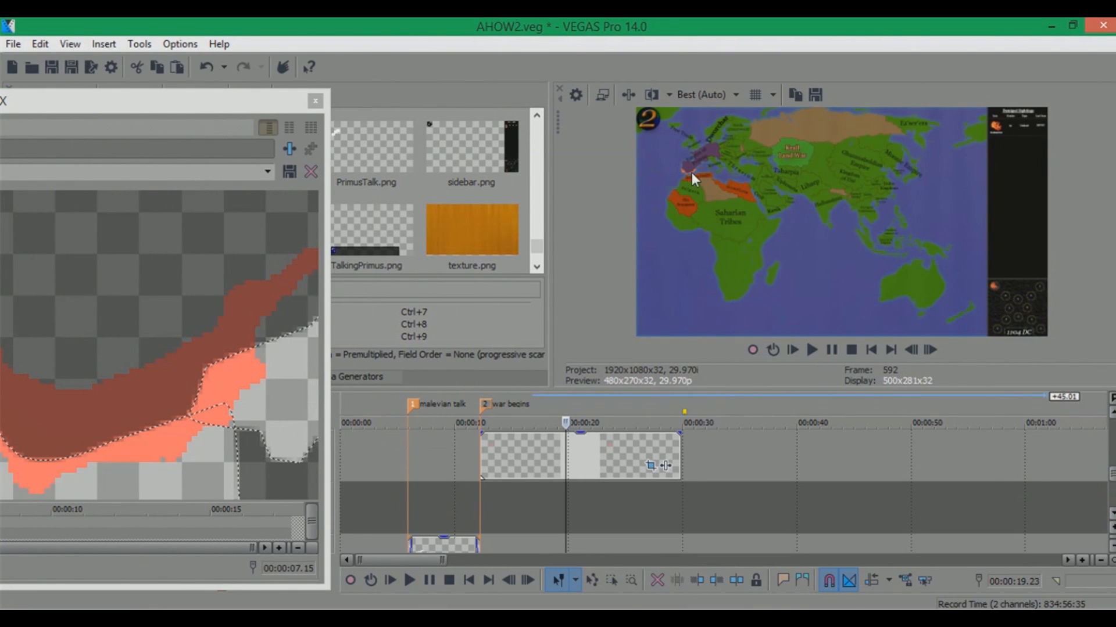
drag(249, 103, 407, 58)
click(469, 50)
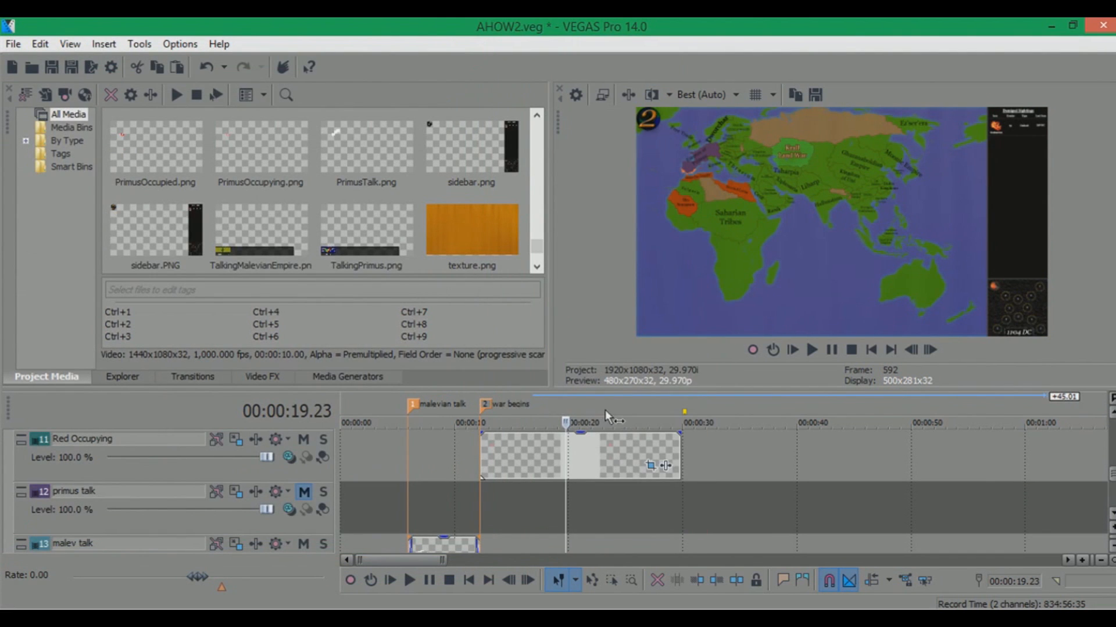
Play the project from the war begins marker to preview the occupation animation
click(482, 407)
key(space)
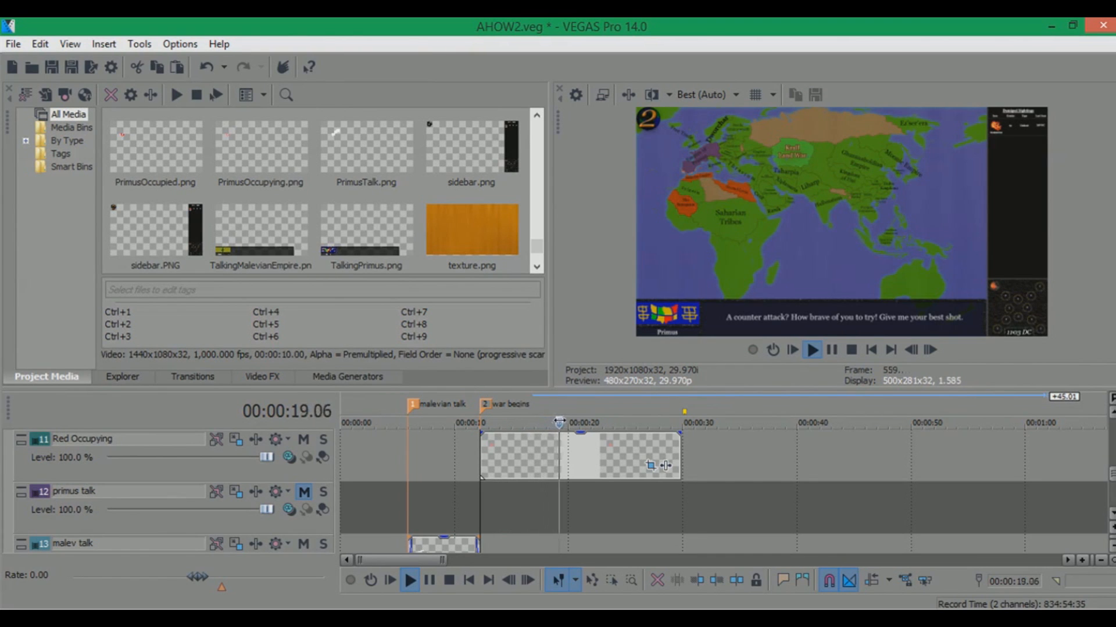
key(Return)
Switch to File Explorer and drag PrimusOccupied onto the Red Occupied track
scroll(482, 468, up, 2)
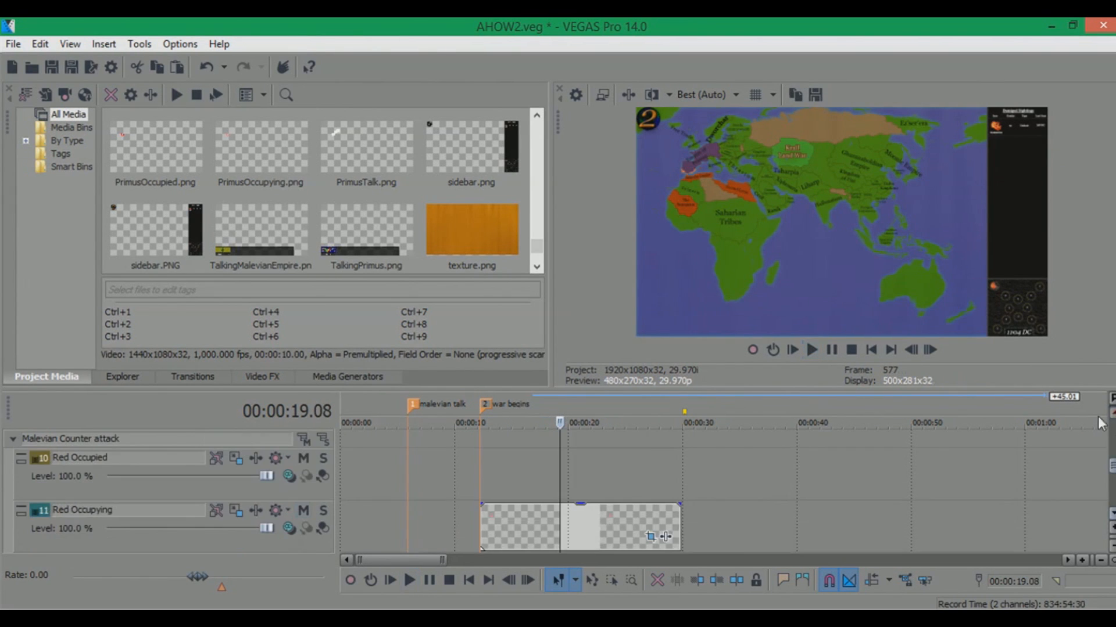
click(482, 469)
key(alt+Tab)
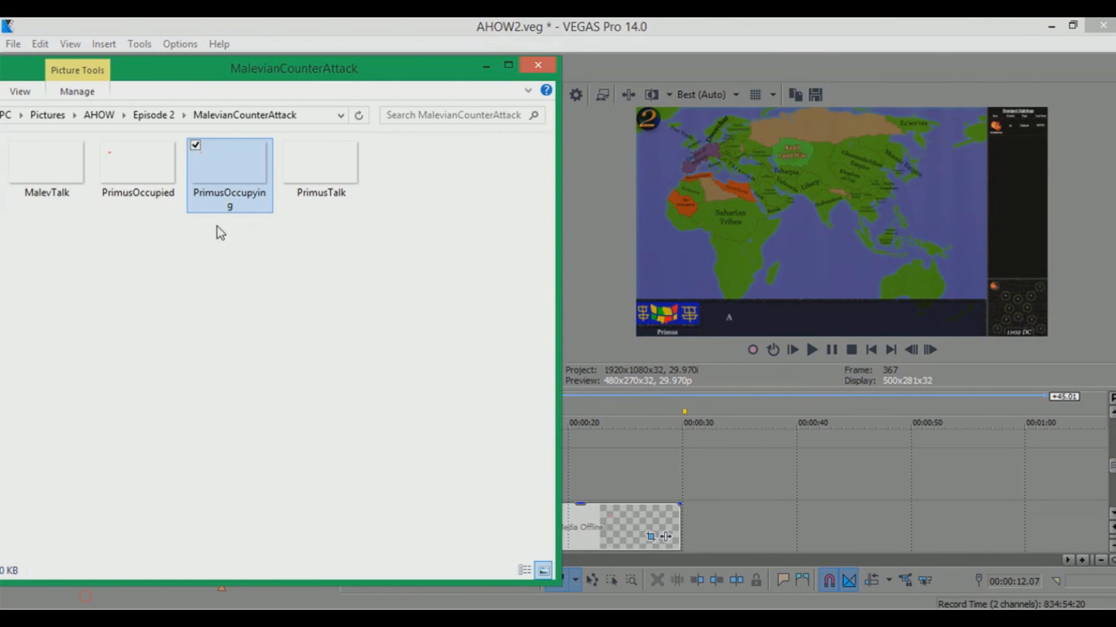
drag(128, 173, 865, 474)
Move the Red Occupied event to start about a second after the war begins marker
drag(700, 485, 576, 499)
click(495, 400)
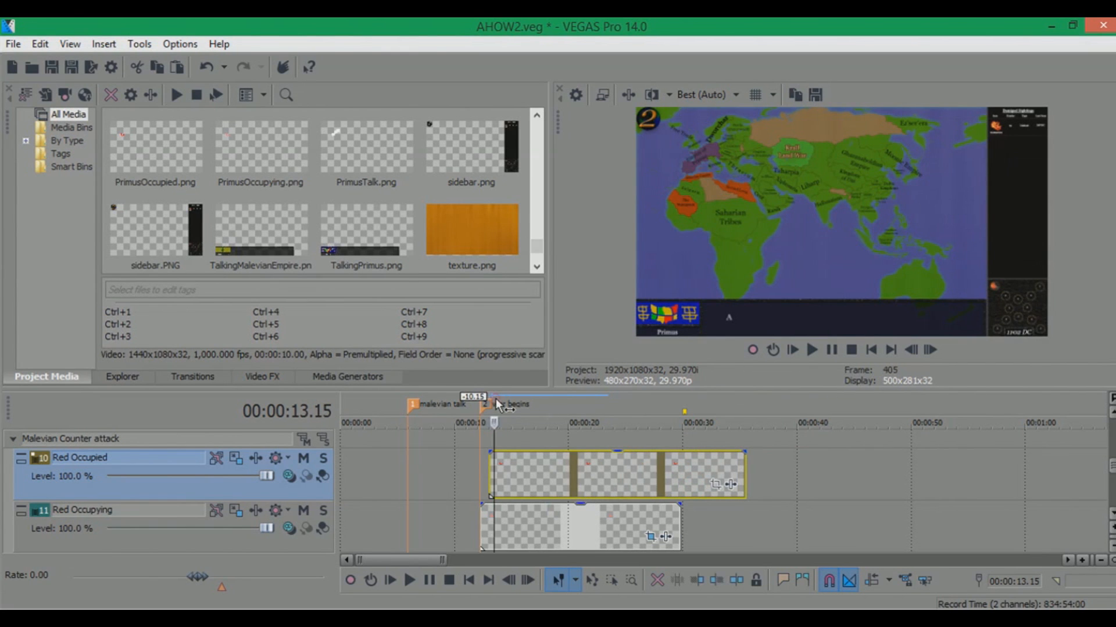
scroll(497, 403, up, 1)
drag(718, 476, 732, 482)
click(789, 524)
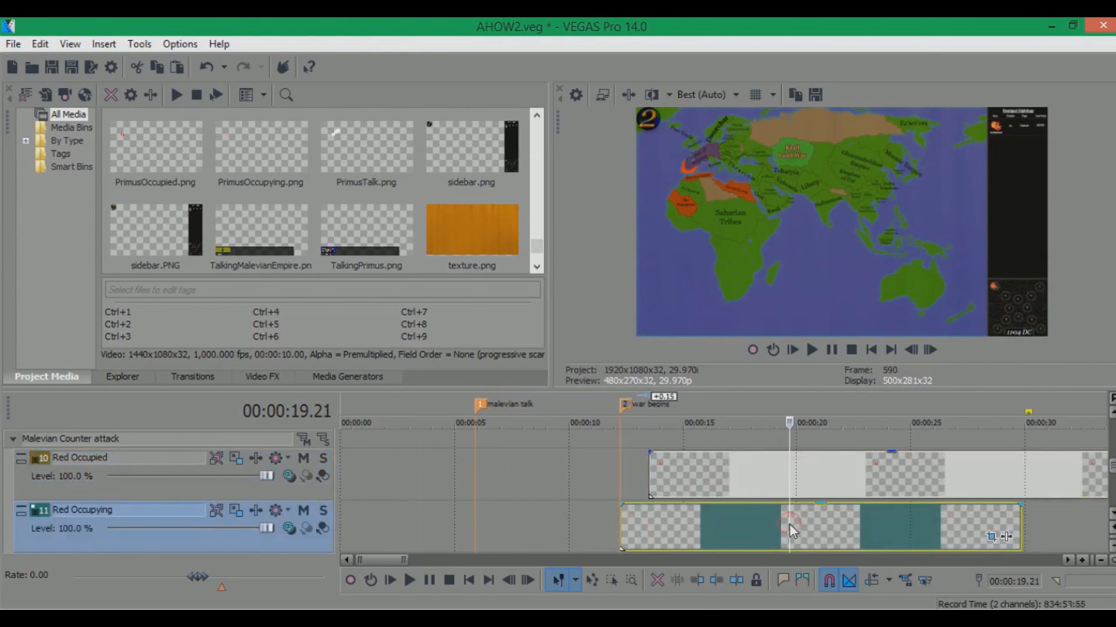
Copy the Red Occupying event's attributes and paste them onto the Red Occupied event
right_click(789, 524)
click(735, 218)
click(814, 480)
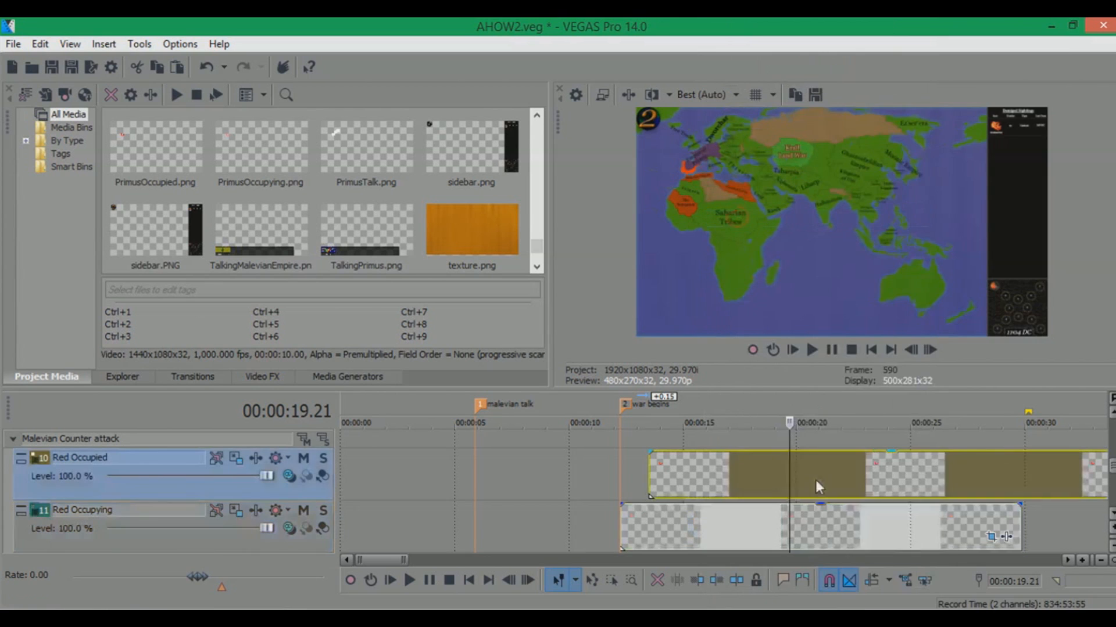
right_click(840, 462)
click(872, 232)
Open the Red Occupied event's Pan/Crop mask and scrub its keyframe timeline to inspect it
scroll(840, 459, down, 2)
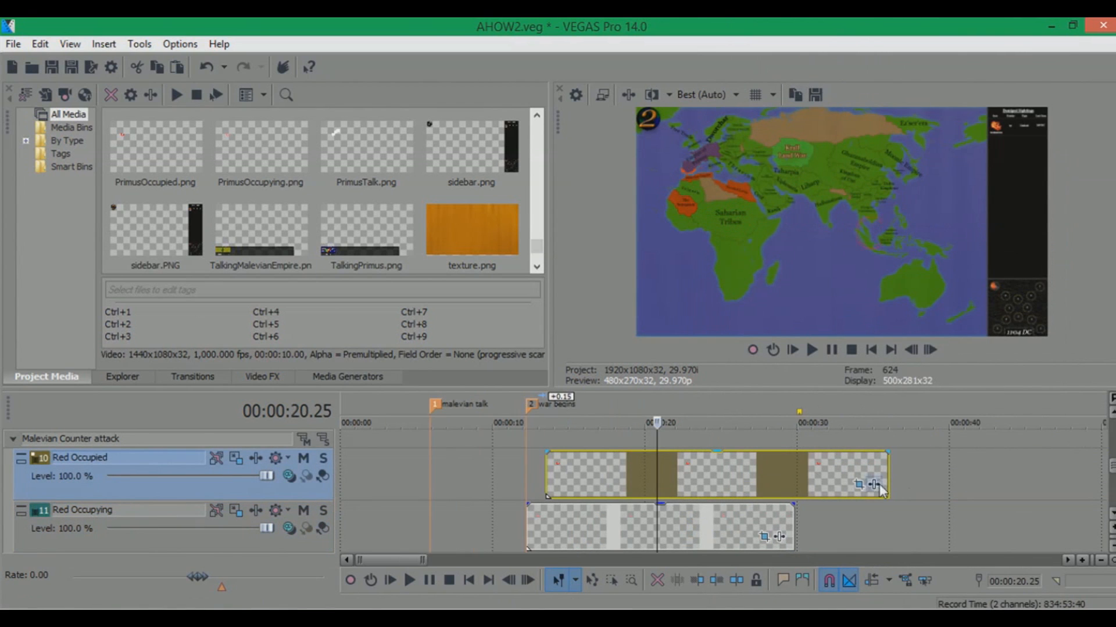
click(860, 485)
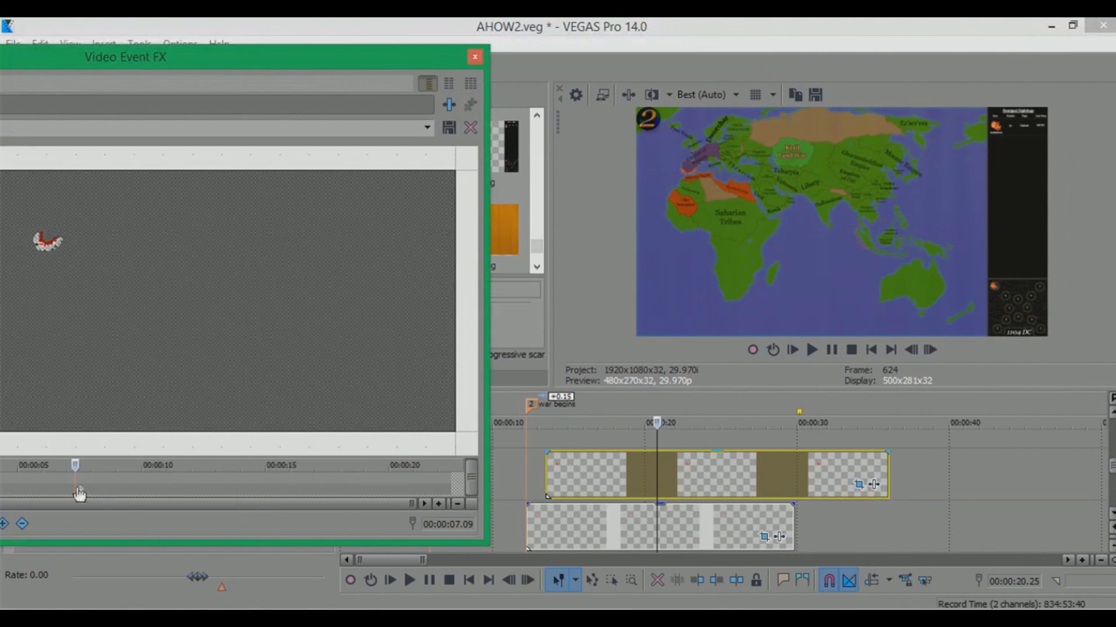
drag(78, 489, 83, 490)
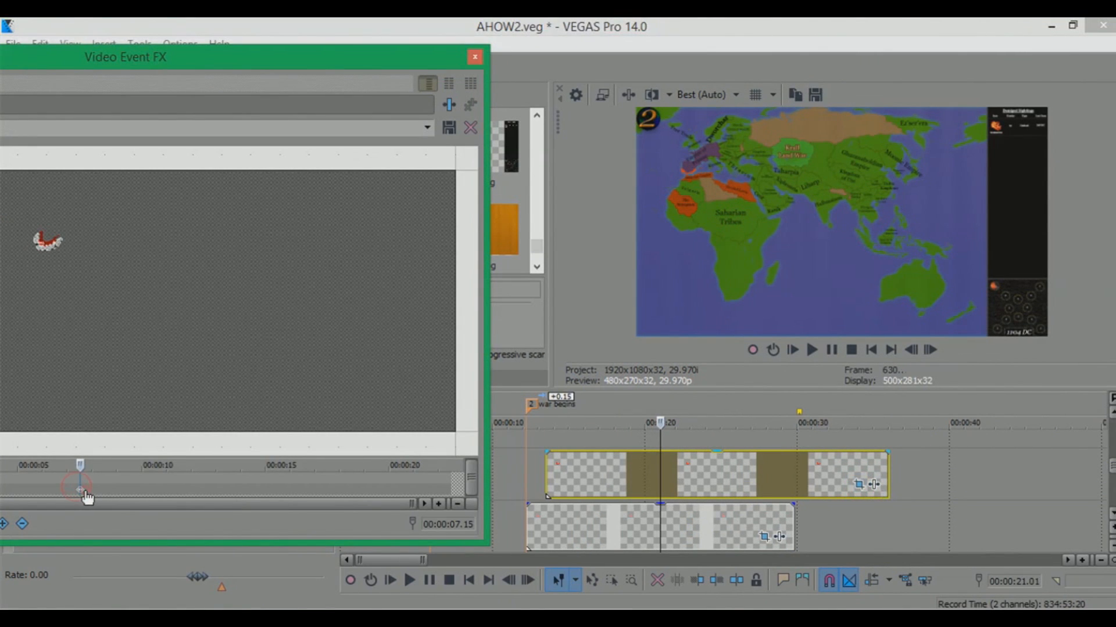
click(764, 537)
click(132, 491)
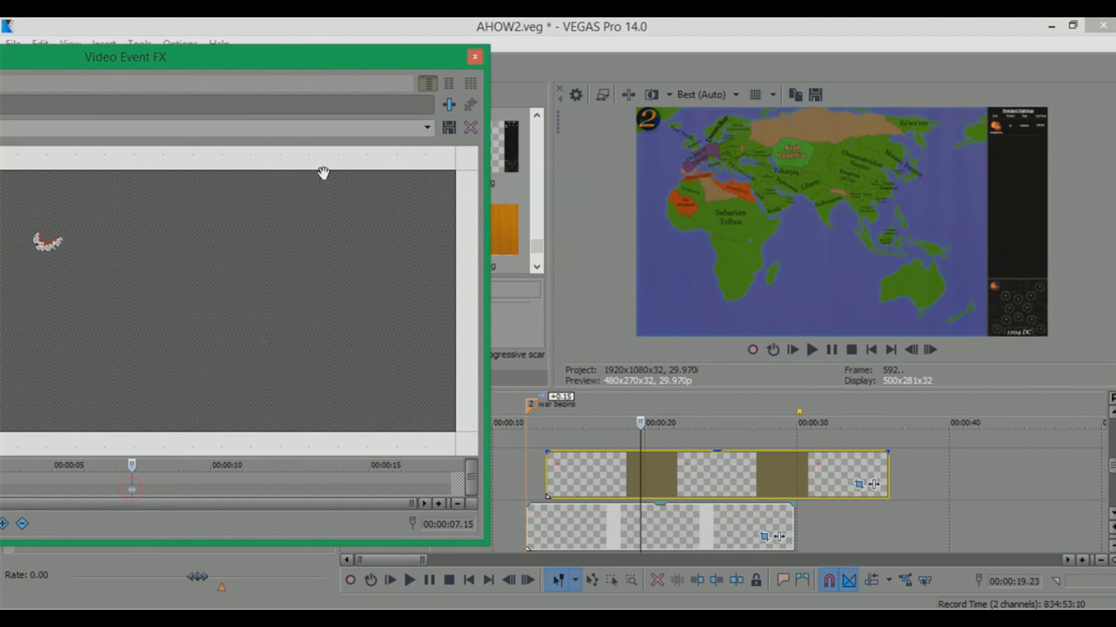
click(474, 57)
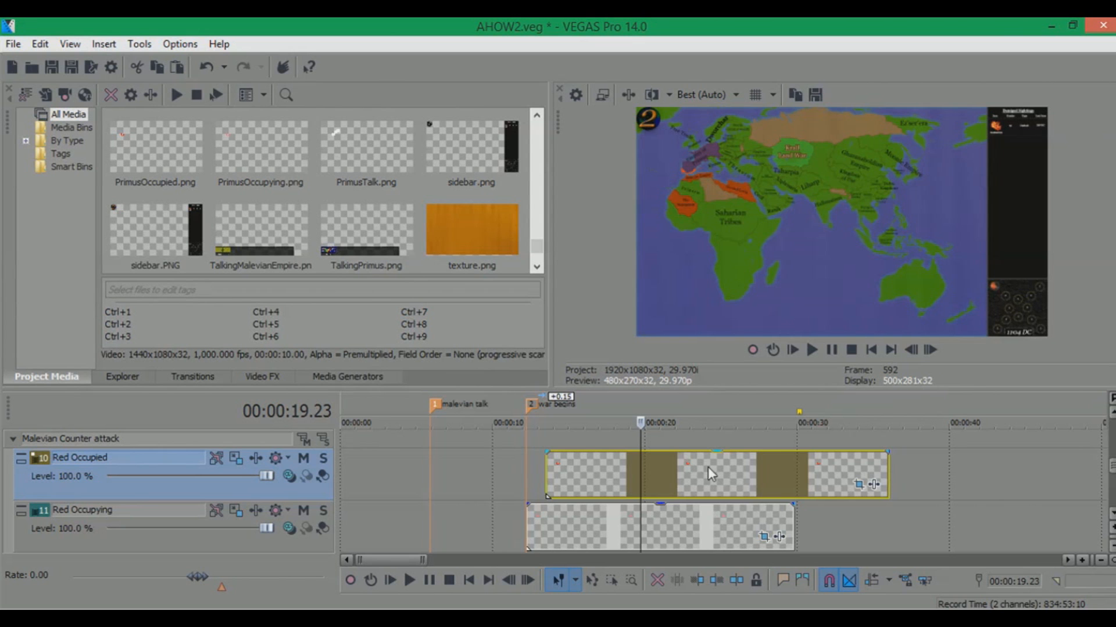
Preview the occupation overlays by scrubbing the timeline after the war begins marker
scroll(731, 490, up, 1)
click(745, 406)
scroll(747, 407, up, 1)
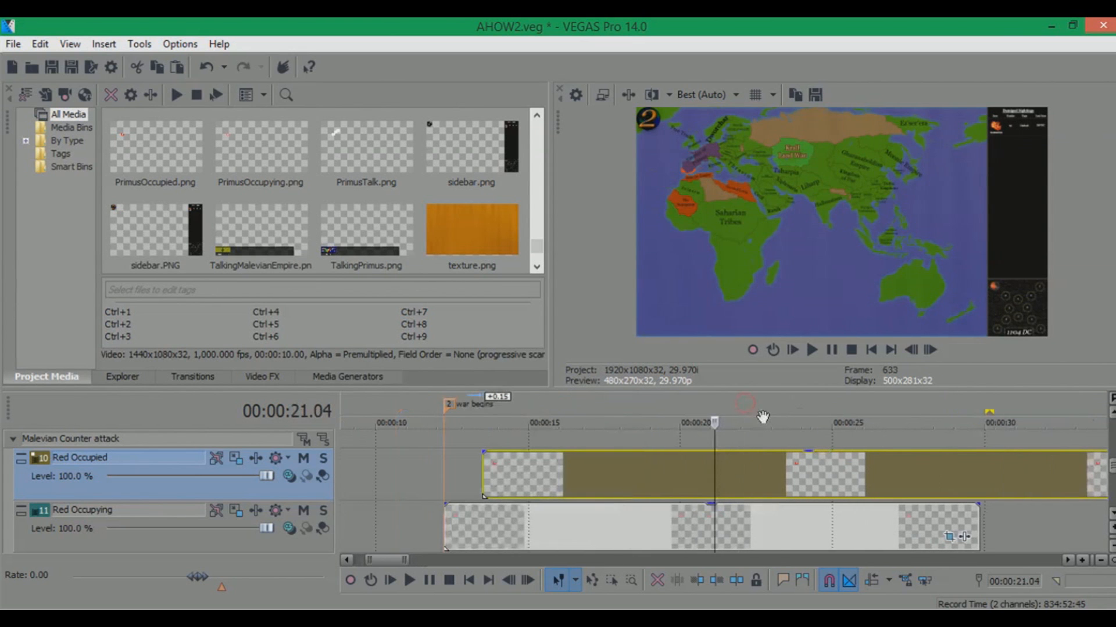
click(749, 402)
click(788, 402)
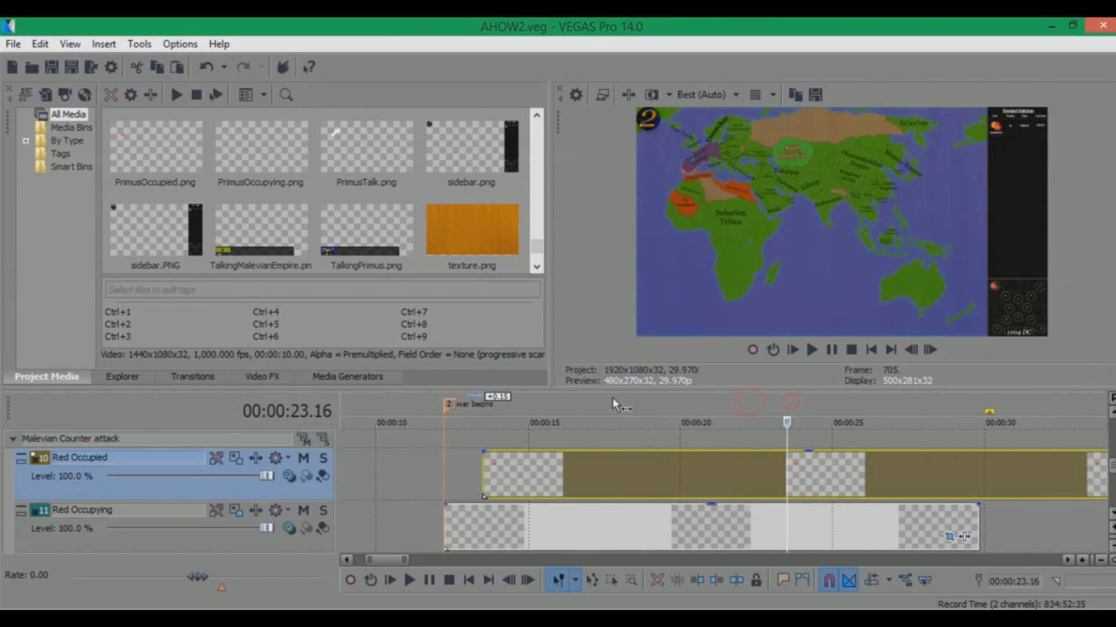
click(611, 397)
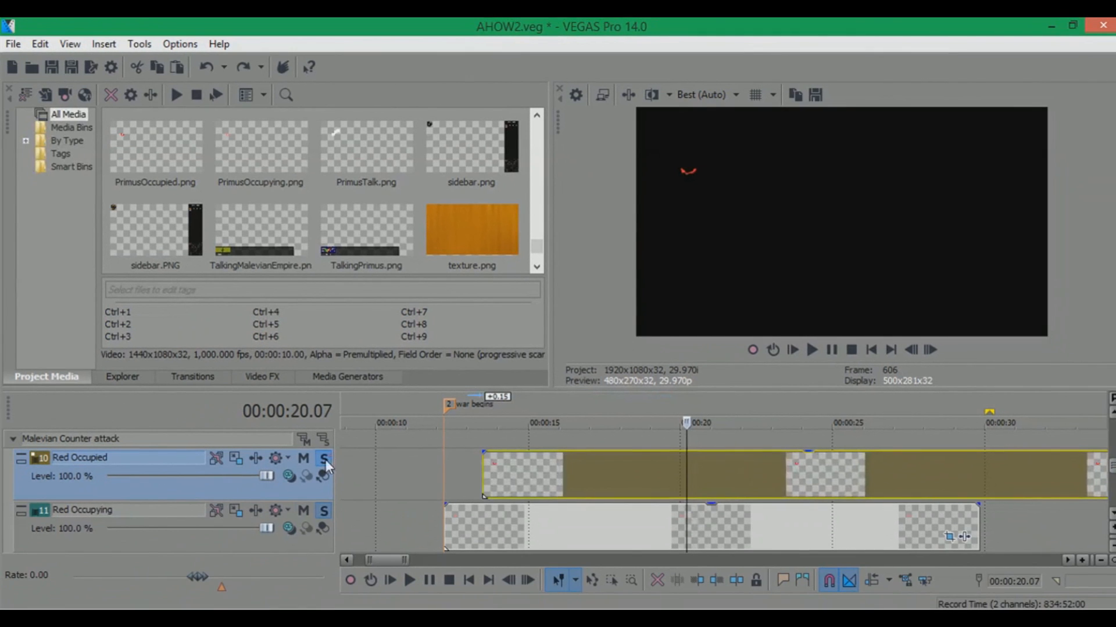
click(324, 459)
click(321, 513)
click(851, 407)
scroll(849, 412, down, 1)
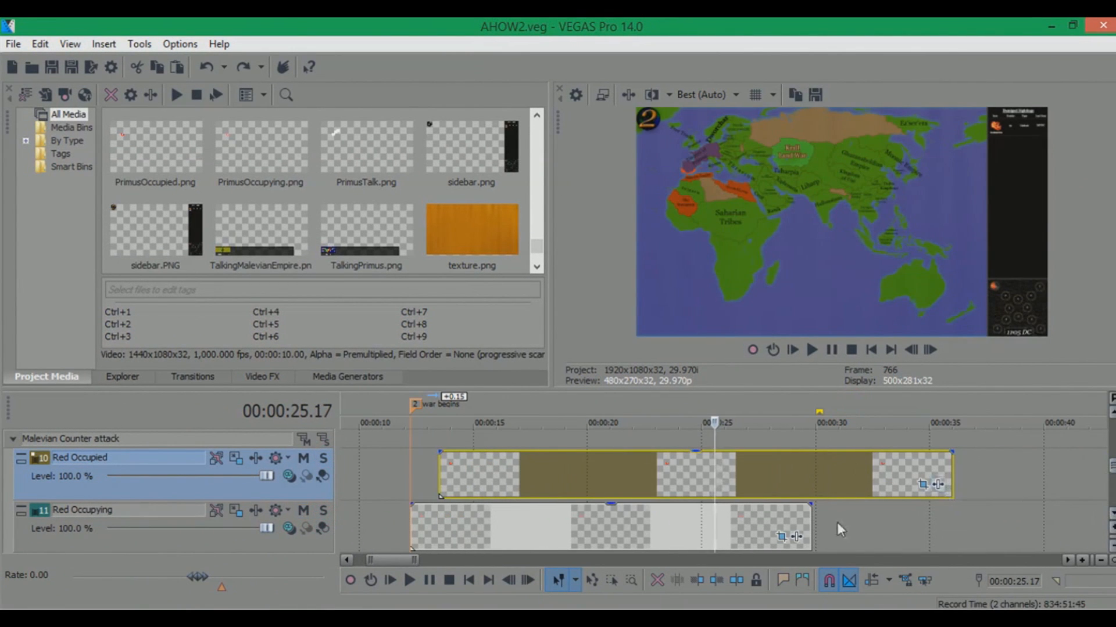
Reshape the Red Occupying event's Pan/Crop mask at 00:00:16.16, dragging path points outward to cover more territory
click(781, 536)
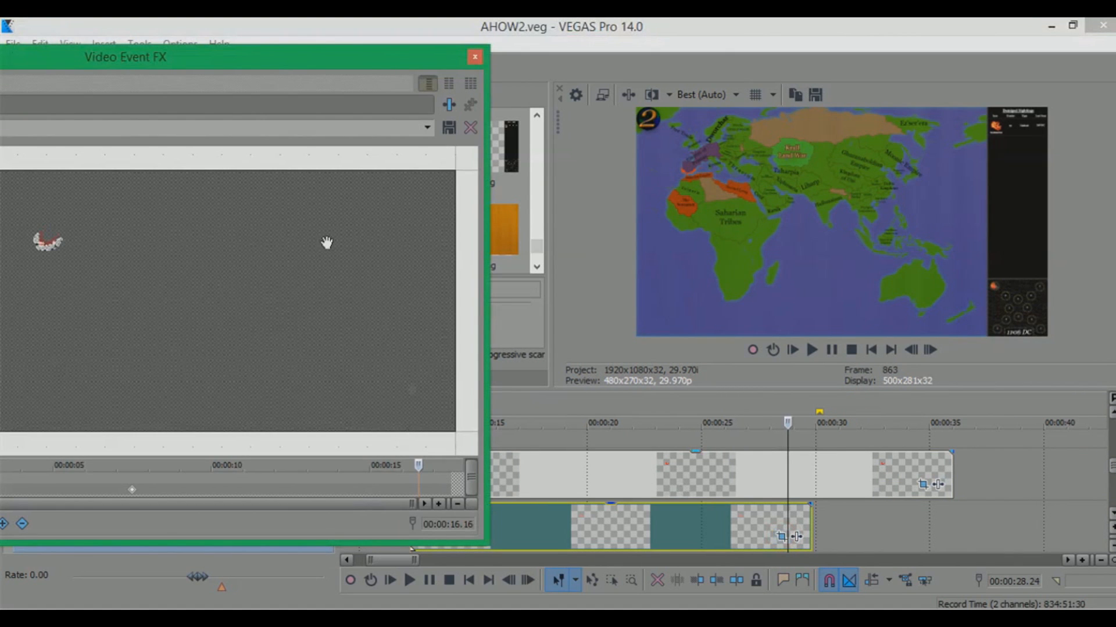
drag(141, 65, 423, 69)
drag(528, 317, 530, 318)
scroll(319, 271, up, 3)
scroll(540, 328, up, 3)
drag(378, 256, 426, 250)
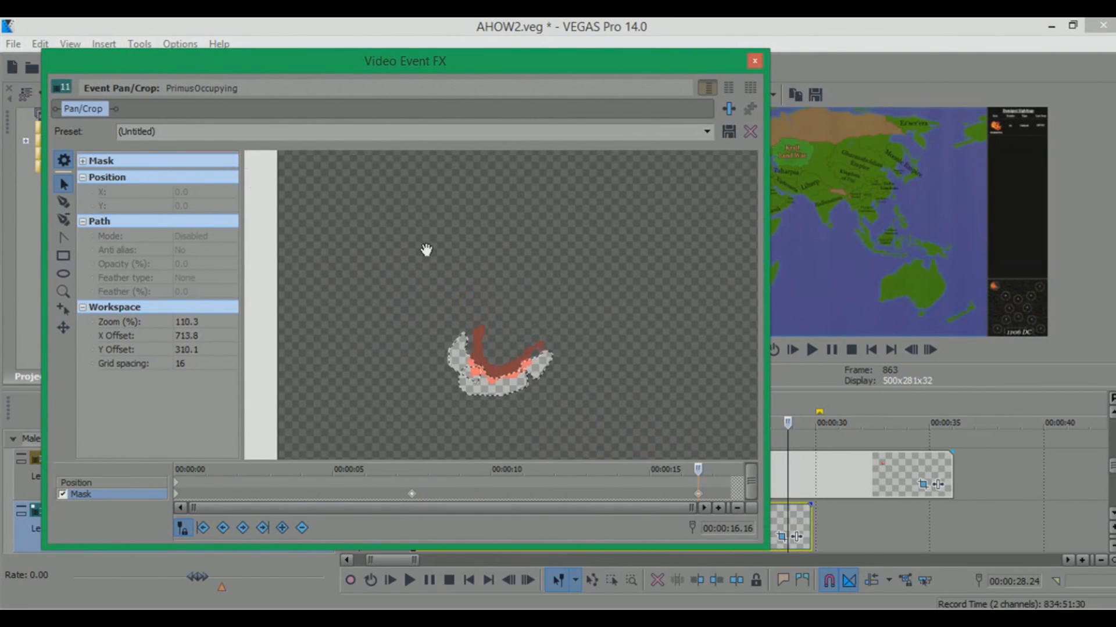
scroll(425, 250, up, 5)
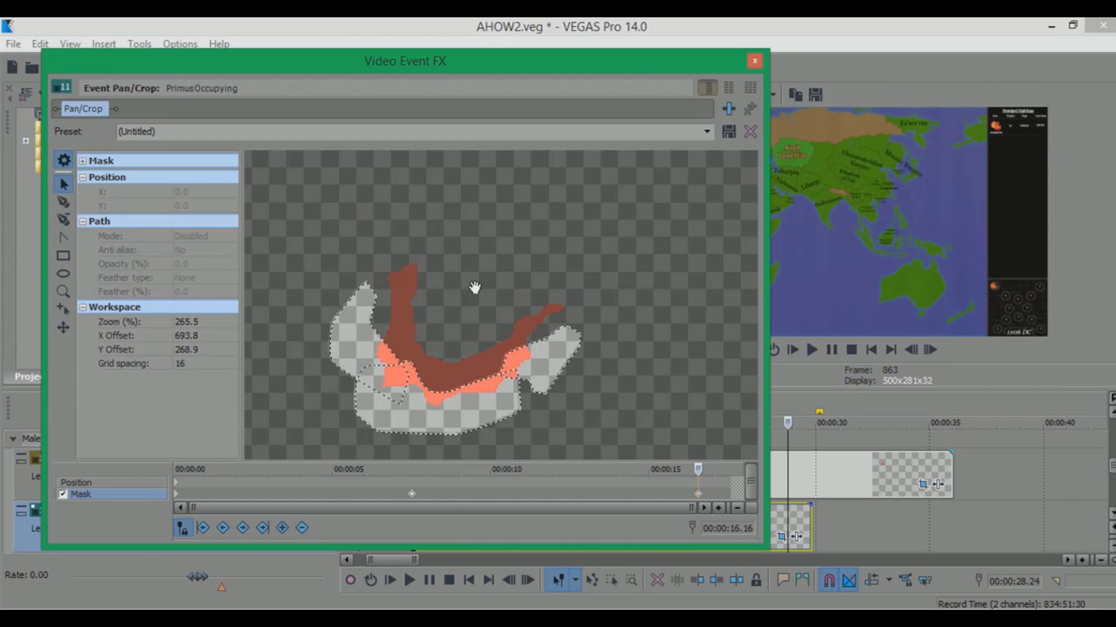
click(463, 393)
drag(438, 397, 464, 339)
drag(561, 327, 565, 294)
click(392, 344)
drag(371, 329, 390, 258)
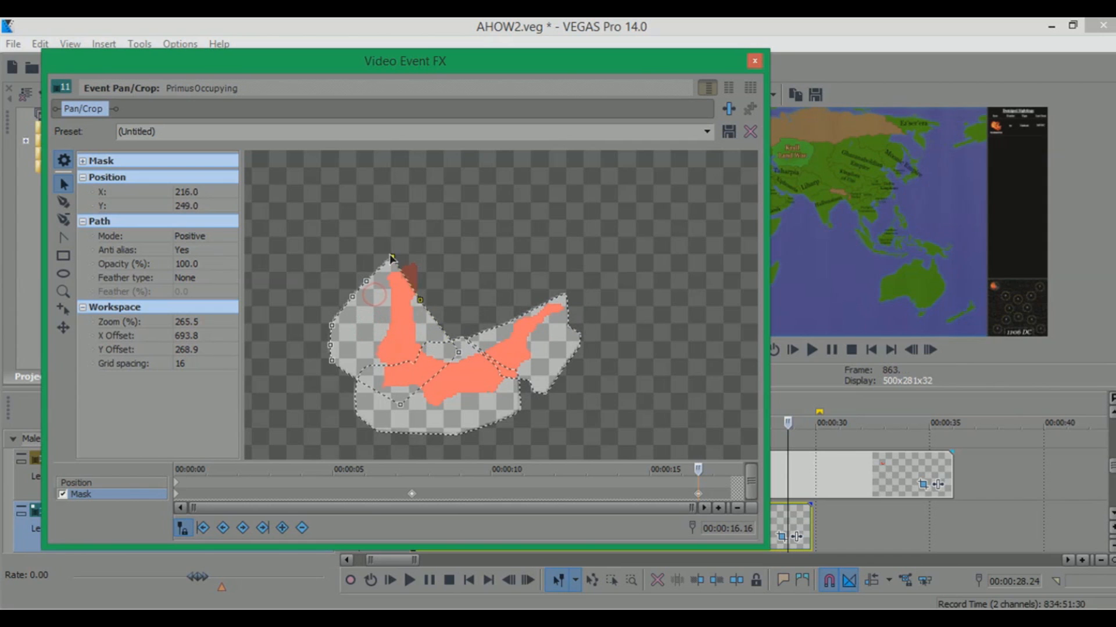
drag(420, 300, 424, 259)
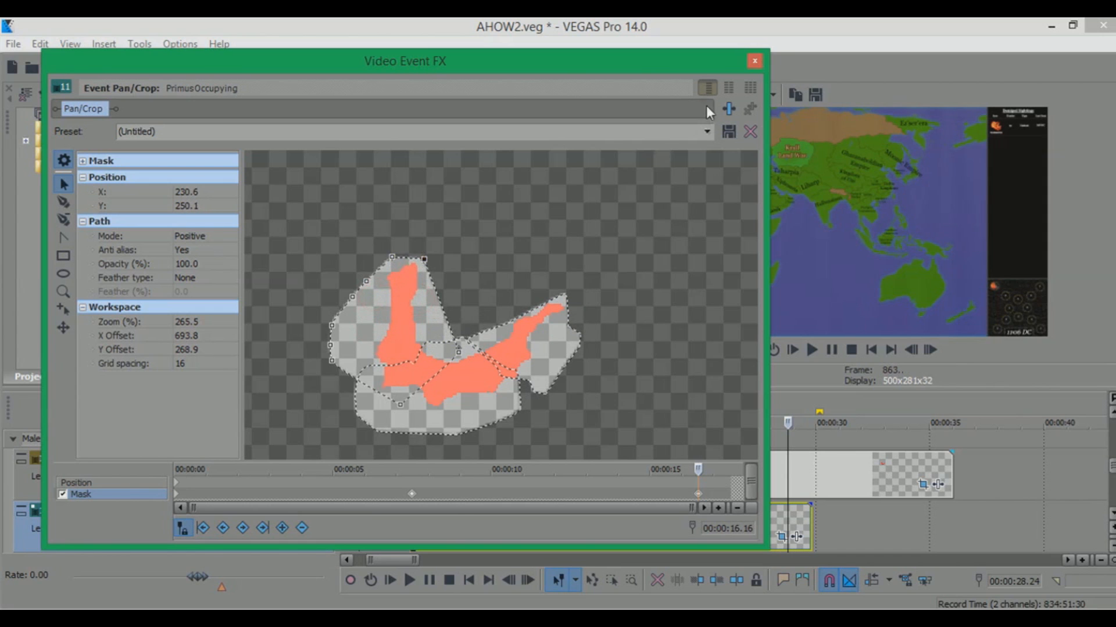
click(755, 58)
Copy the edited Red Occupying event's attributes and paste them onto the Red Occupied event
click(616, 529)
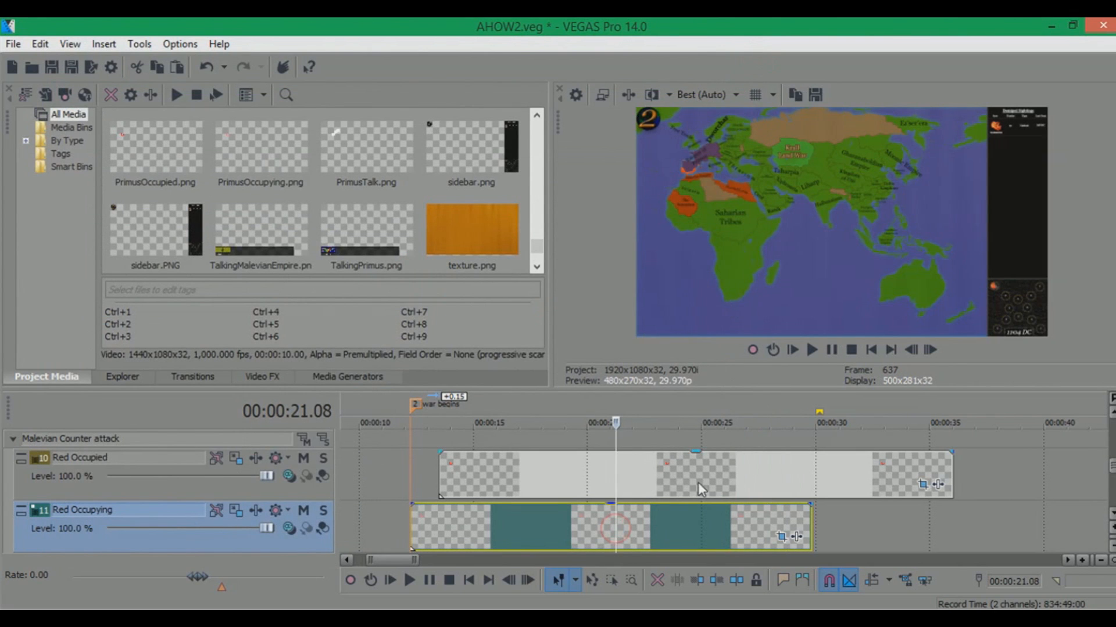
right_click(661, 530)
click(706, 216)
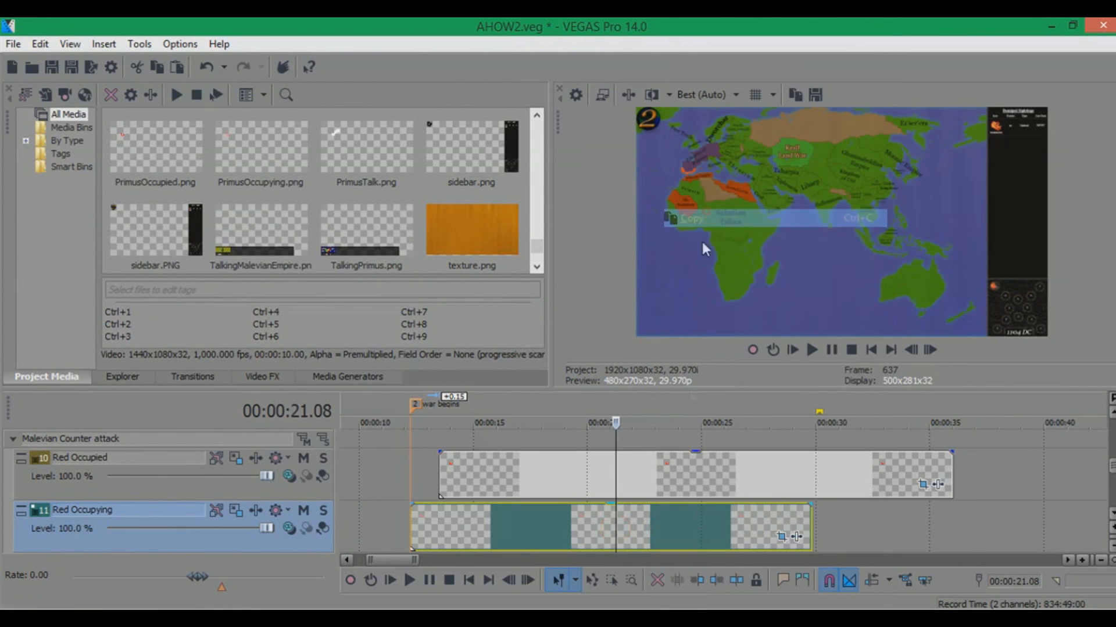
click(654, 457)
right_click(654, 459)
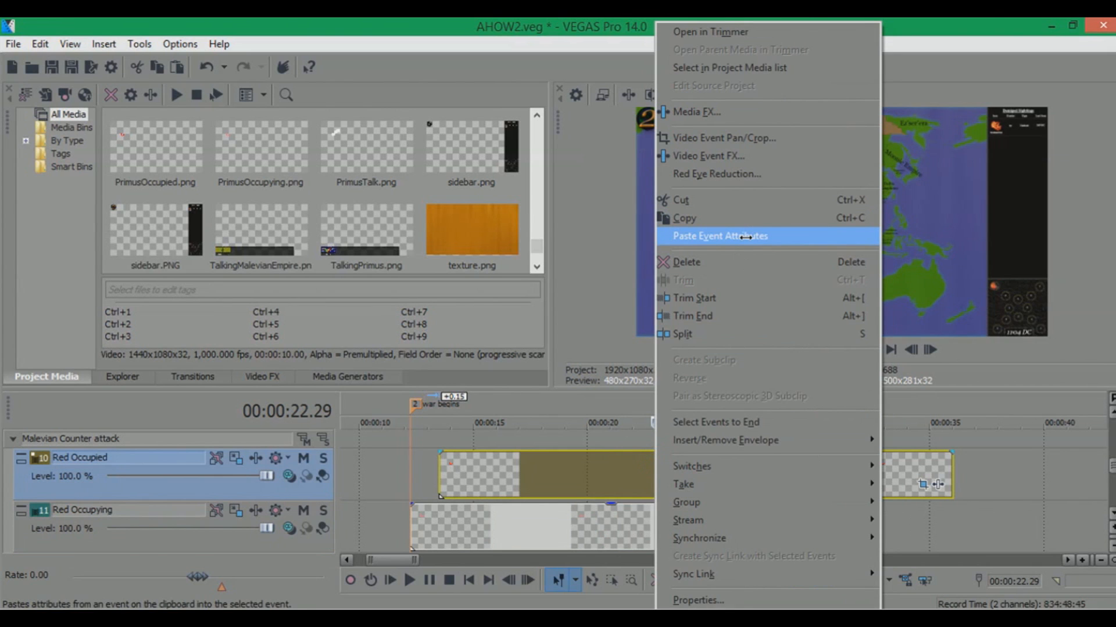
click(745, 236)
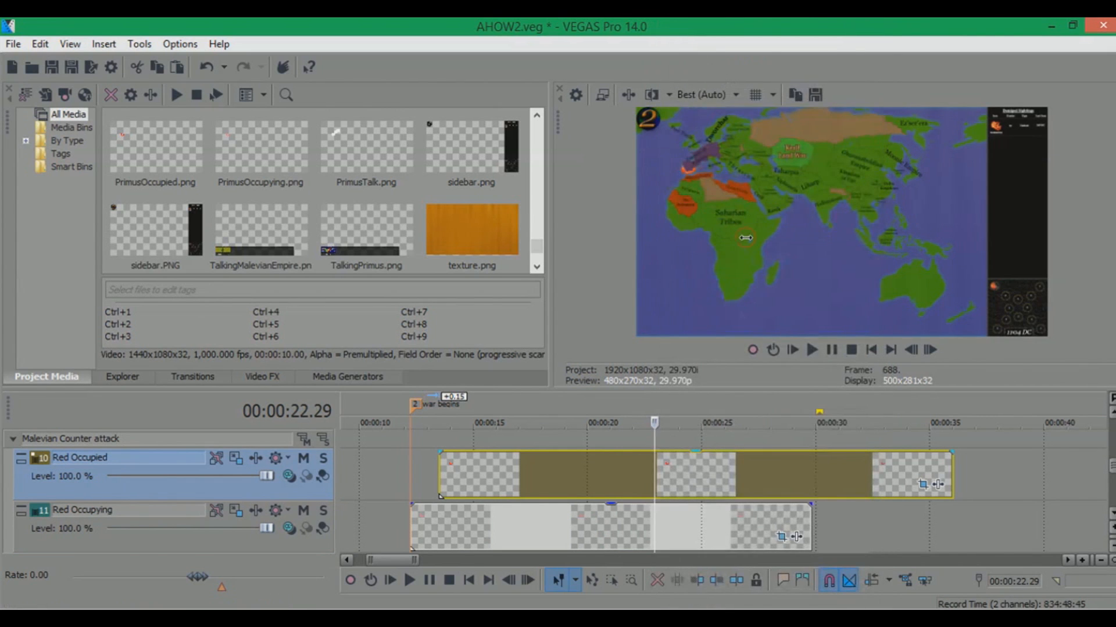
Scrub the timeline and inspect the Pan/Crop masks of both occupation events
click(719, 397)
drag(728, 397, 798, 395)
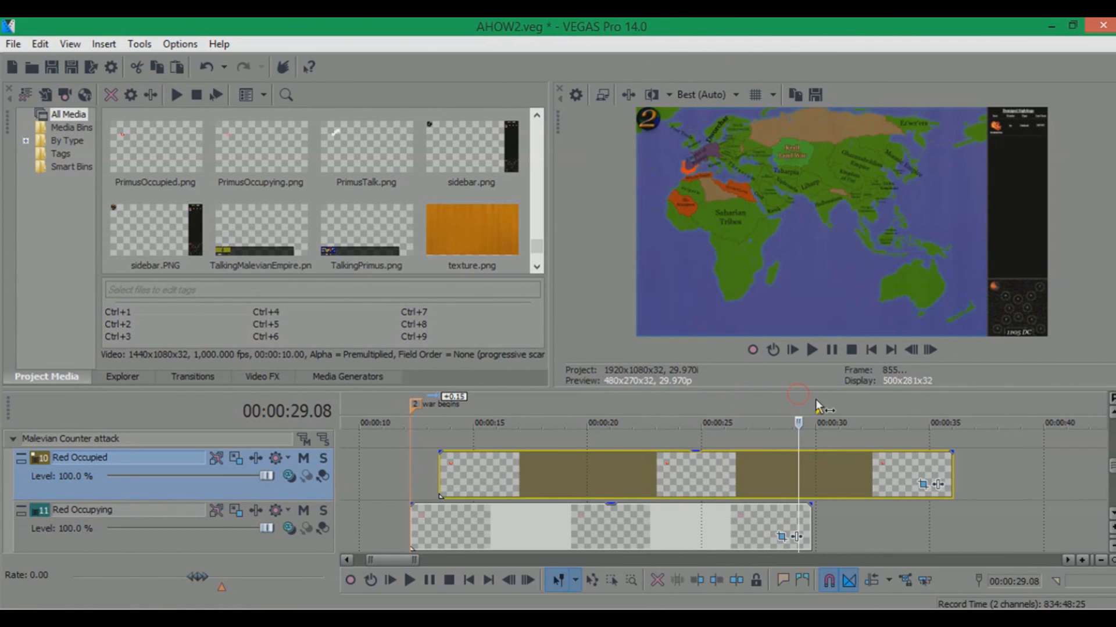
click(1111, 514)
scroll(1098, 415, up, 3)
click(781, 536)
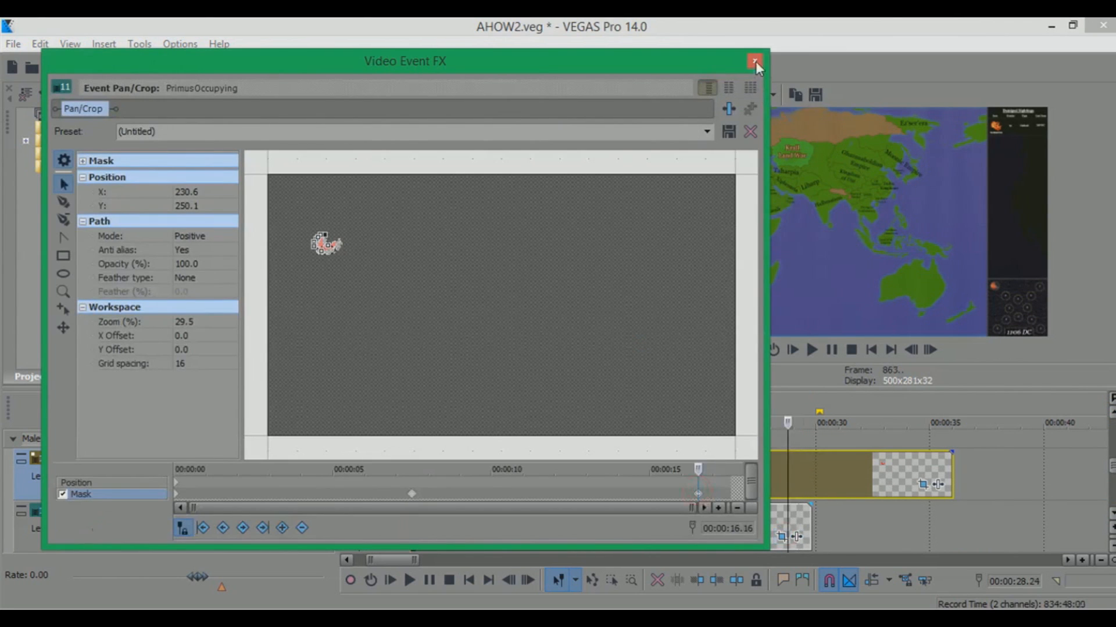
click(754, 61)
click(922, 484)
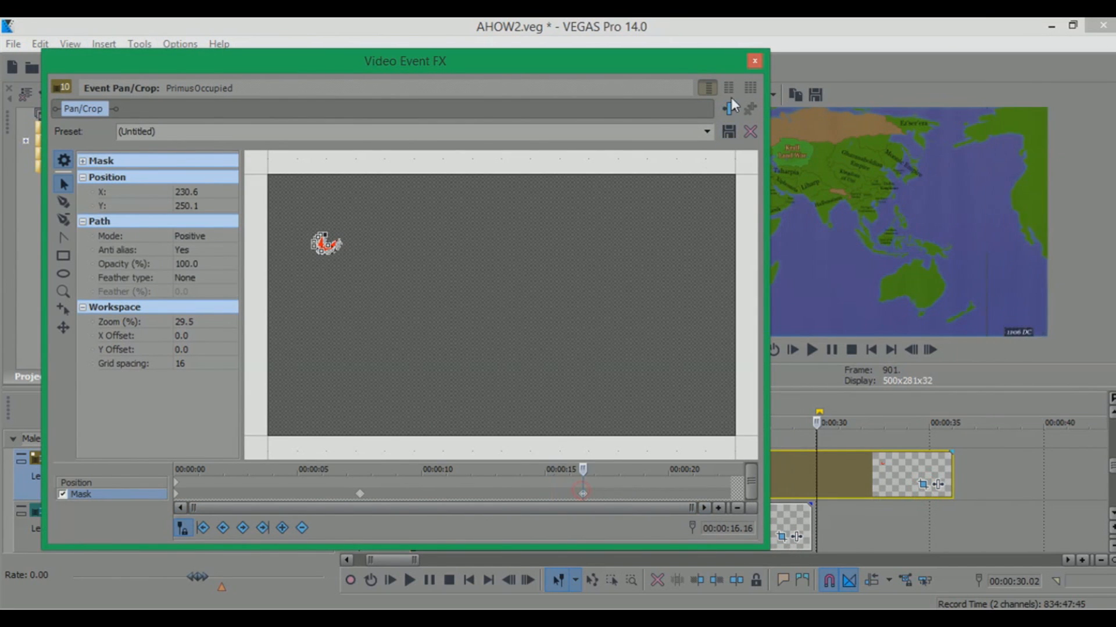
click(755, 60)
click(783, 537)
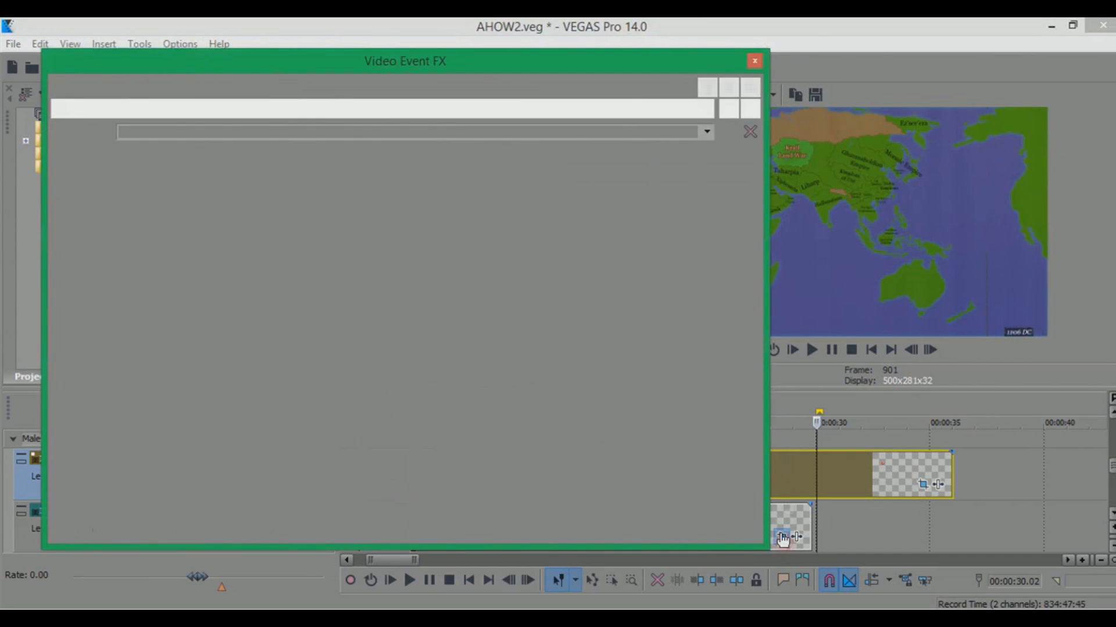
click(754, 58)
Paste the Red Occupying attributes onto the Red Occupied event again and check its mask
click(620, 515)
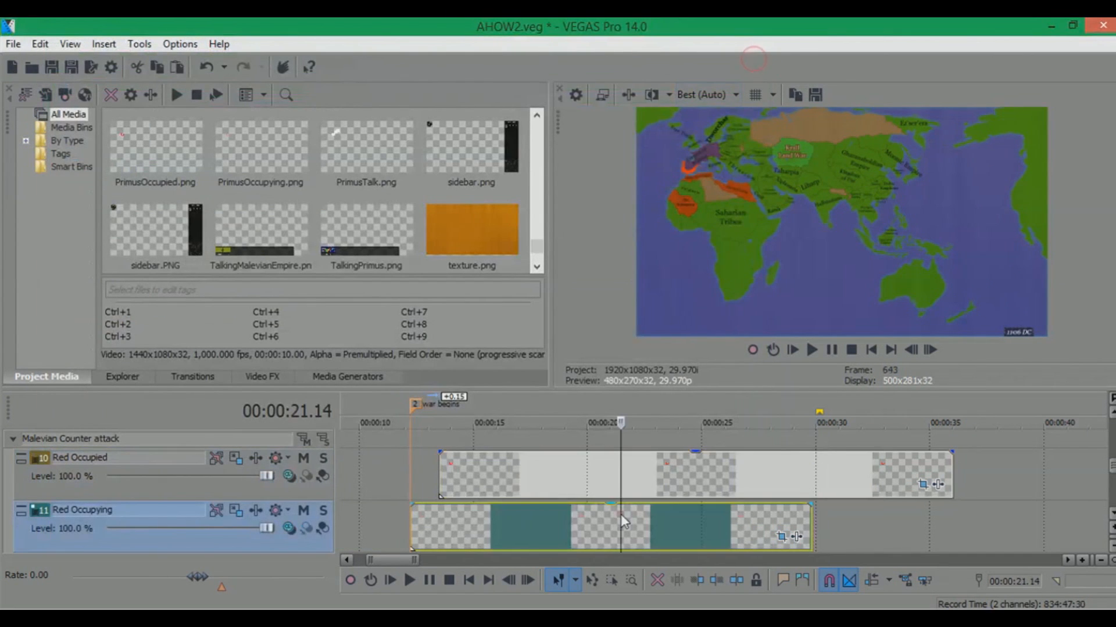
right_click(706, 484)
click(786, 235)
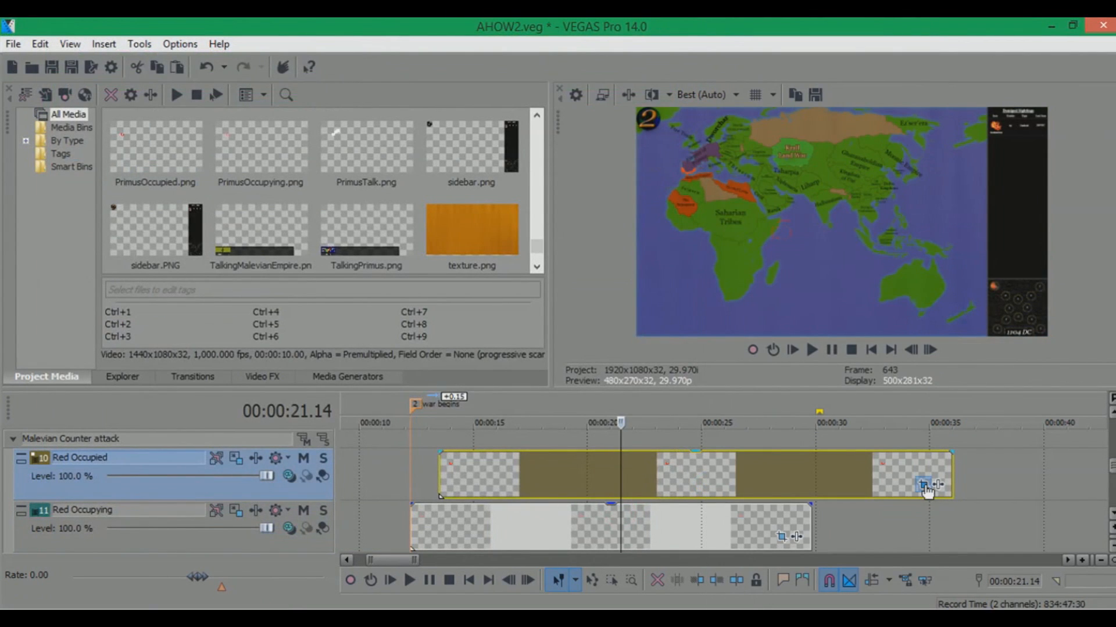
click(923, 484)
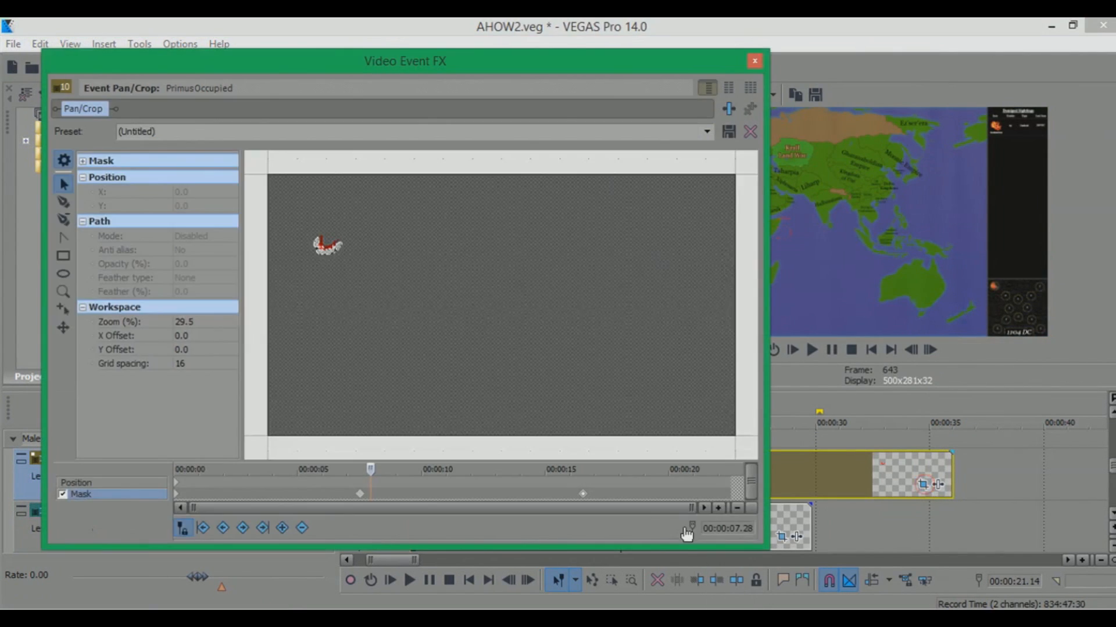
click(757, 61)
Add a marker named end war at the cursor position and save the project
text(mend war)
key(Return)
key(ctrl+s)
Trim the Red Occupying and Red Occupied events to end at the end war marker
drag(809, 516, 815, 515)
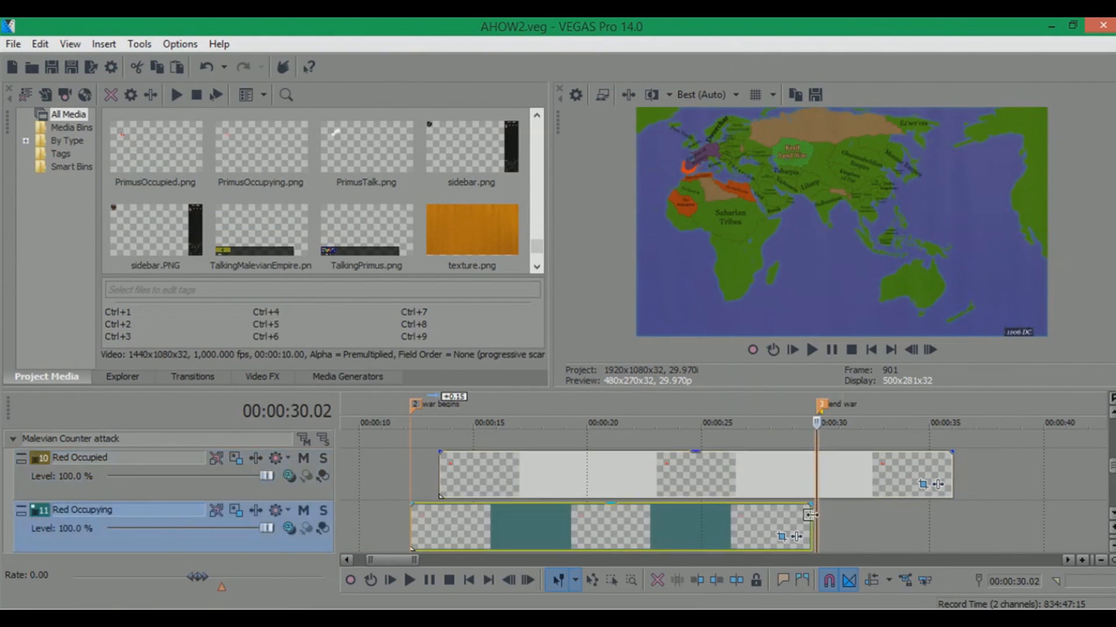
drag(951, 467, 814, 470)
Switch to File Explorer and drag PrimusTalk onto the primus talk track at the war begins marker
click(1113, 514)
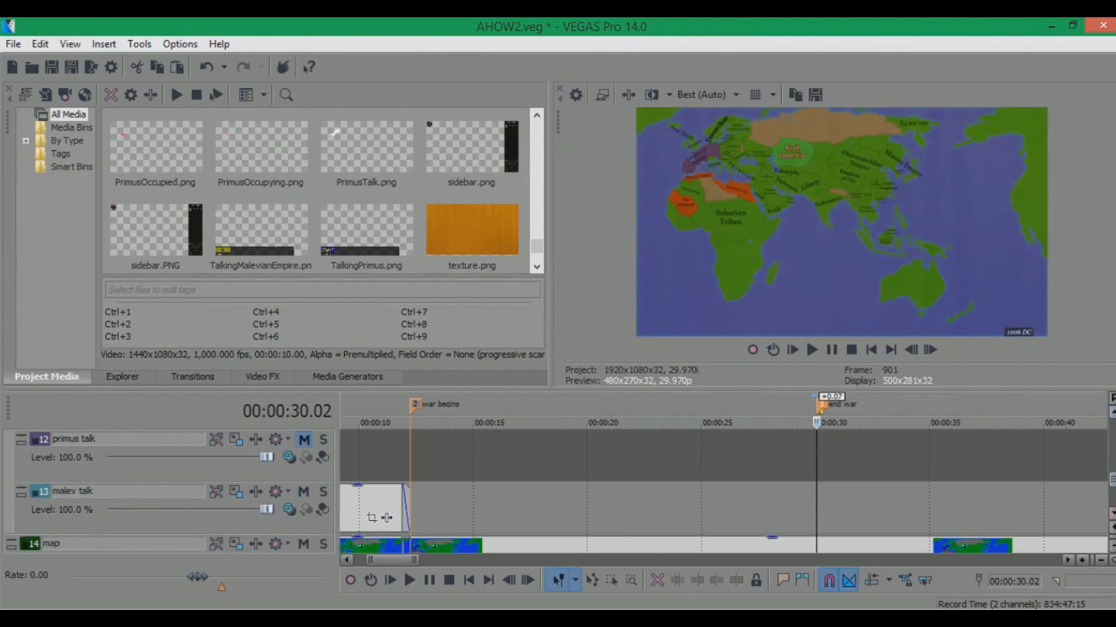
click(1113, 513)
click(414, 403)
scroll(414, 402, up, 1)
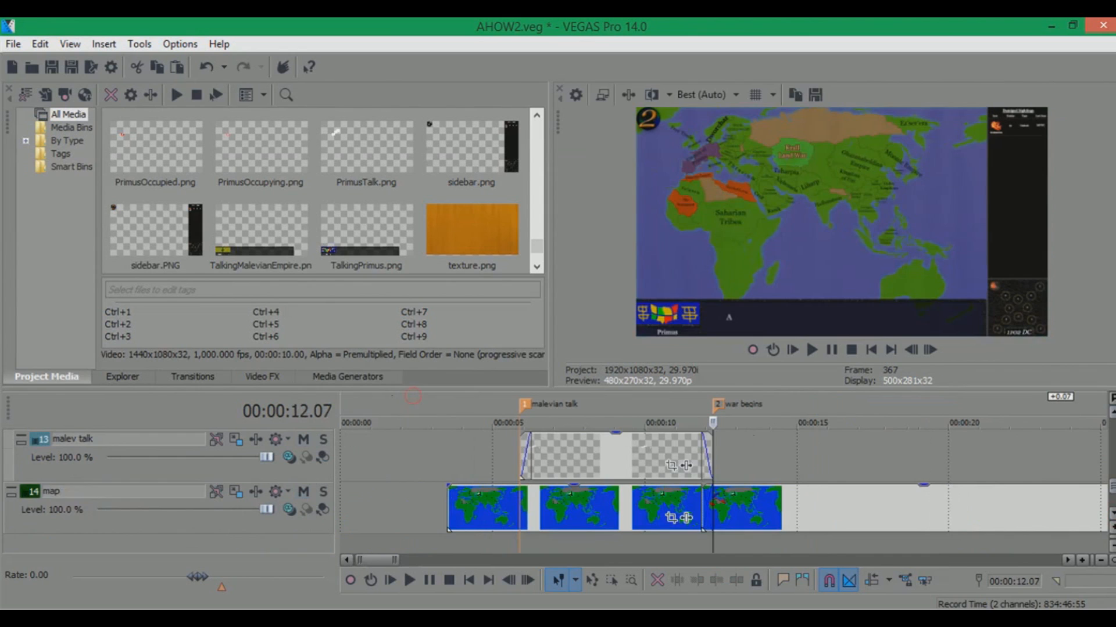
click(1112, 413)
click(101, 607)
click(116, 548)
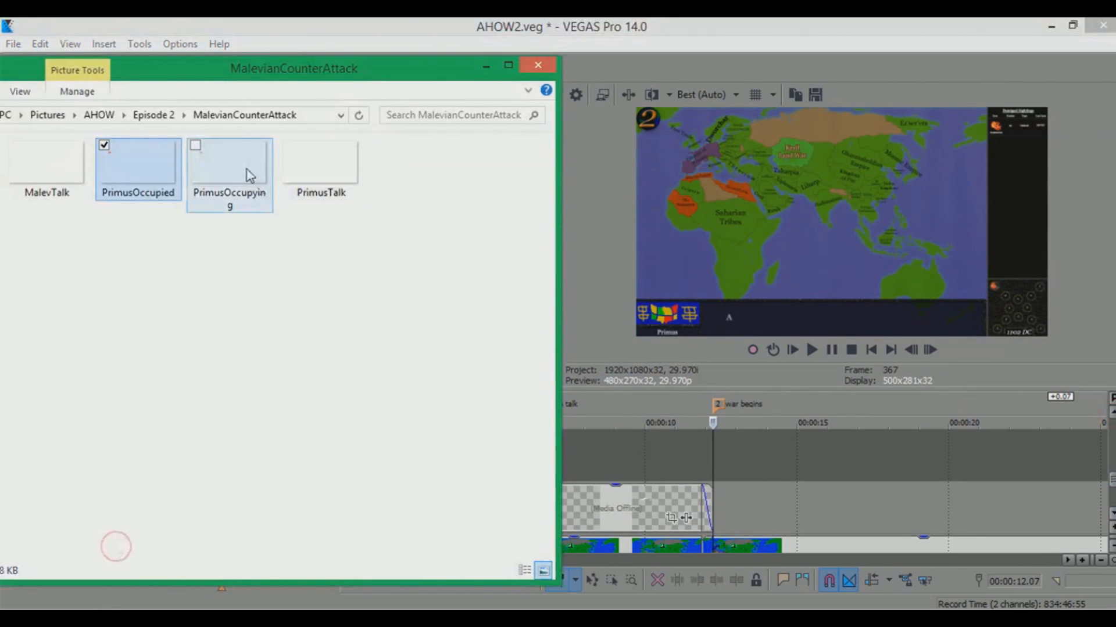
drag(297, 166, 721, 436)
scroll(744, 456, up, 6)
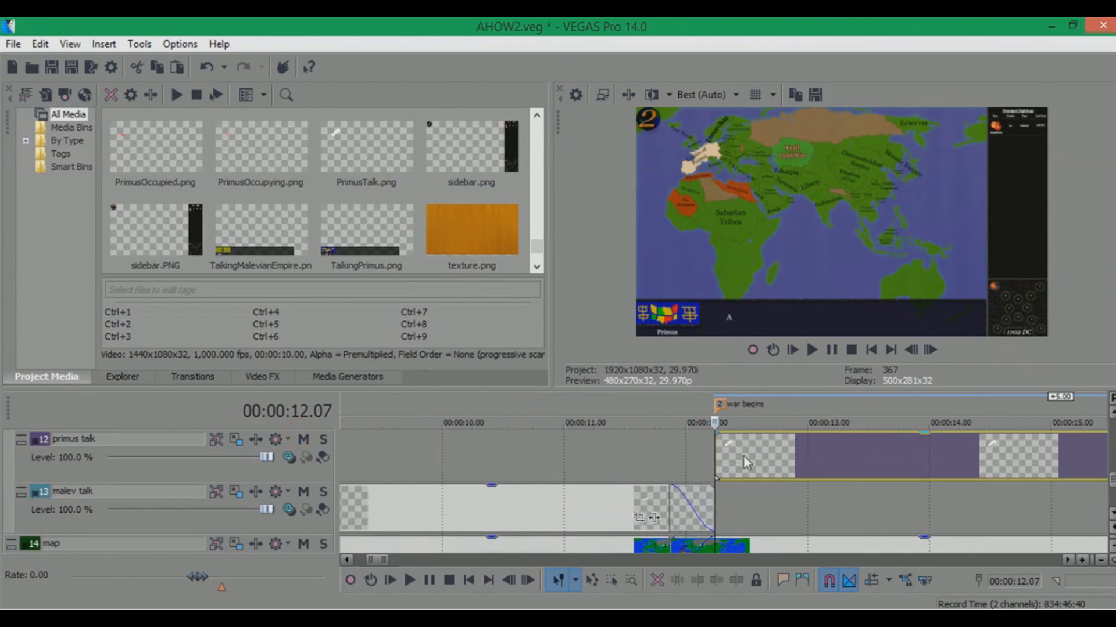
Extend the primus talk event from the war begins marker to the end war marker
drag(734, 450, 837, 404)
scroll(722, 436, down, 3)
click(747, 410)
click(757, 409)
scroll(730, 422, down, 4)
drag(724, 457, 1025, 456)
click(908, 413)
click(919, 406)
click(933, 407)
click(814, 395)
click(708, 406)
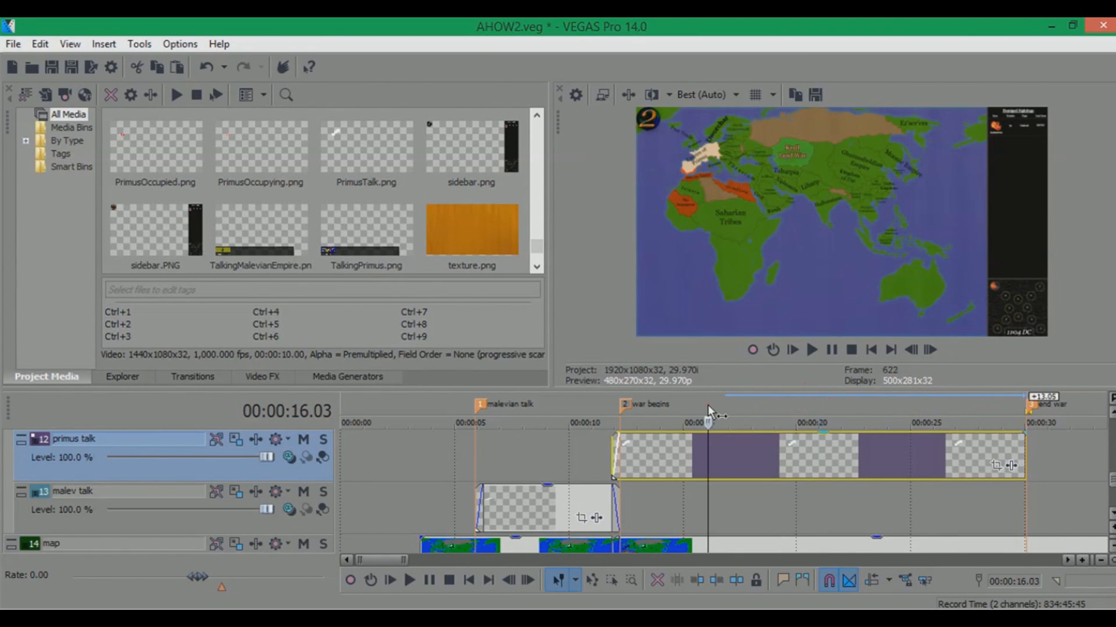
Trim the primus talk event to end at about 00:00:18
mouse_move(1112, 476)
mouse_down()
mouse_move(1112, 454)
mouse_move(1112, 473)
mouse_up()
drag(1027, 504, 702, 486)
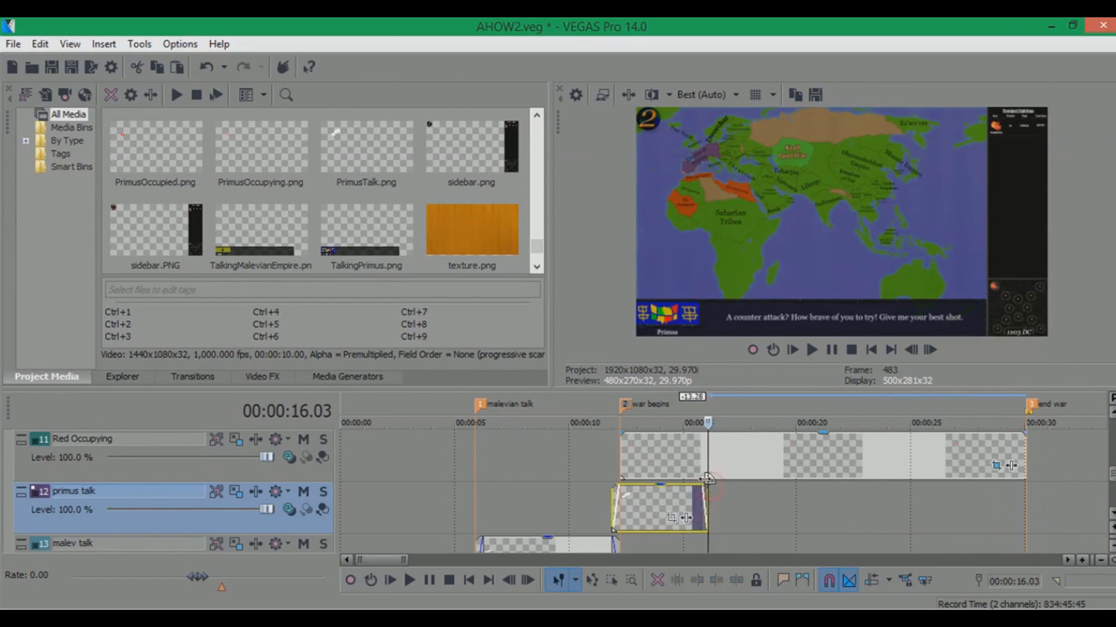
scroll(705, 402, up, 3)
click(704, 402)
drag(1112, 473, 1112, 452)
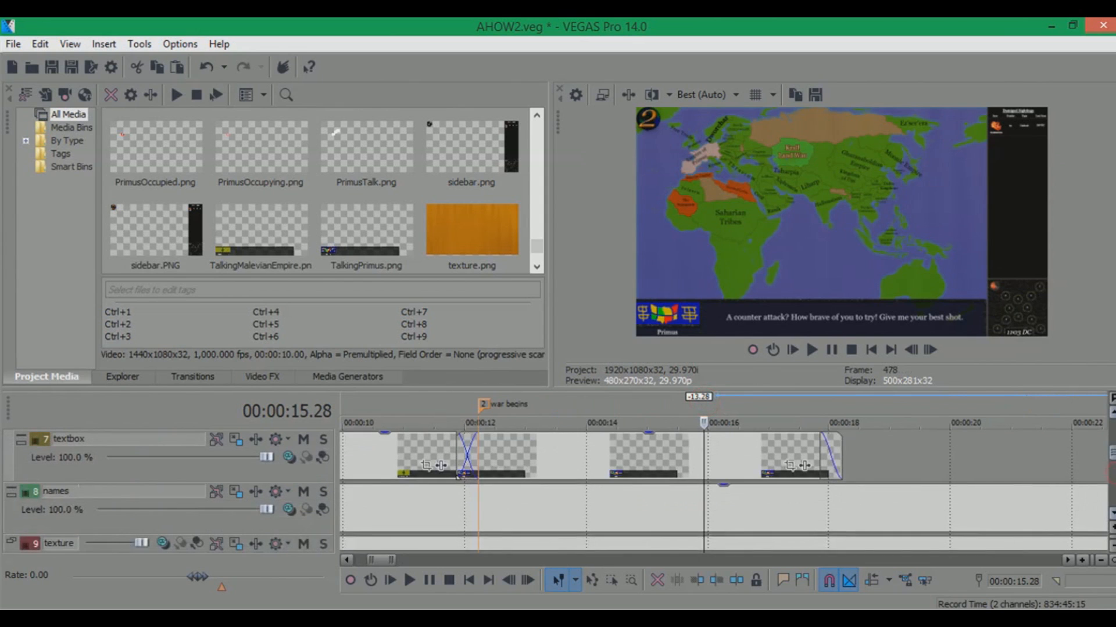
click(845, 401)
drag(1112, 453, 1112, 474)
drag(715, 495, 841, 495)
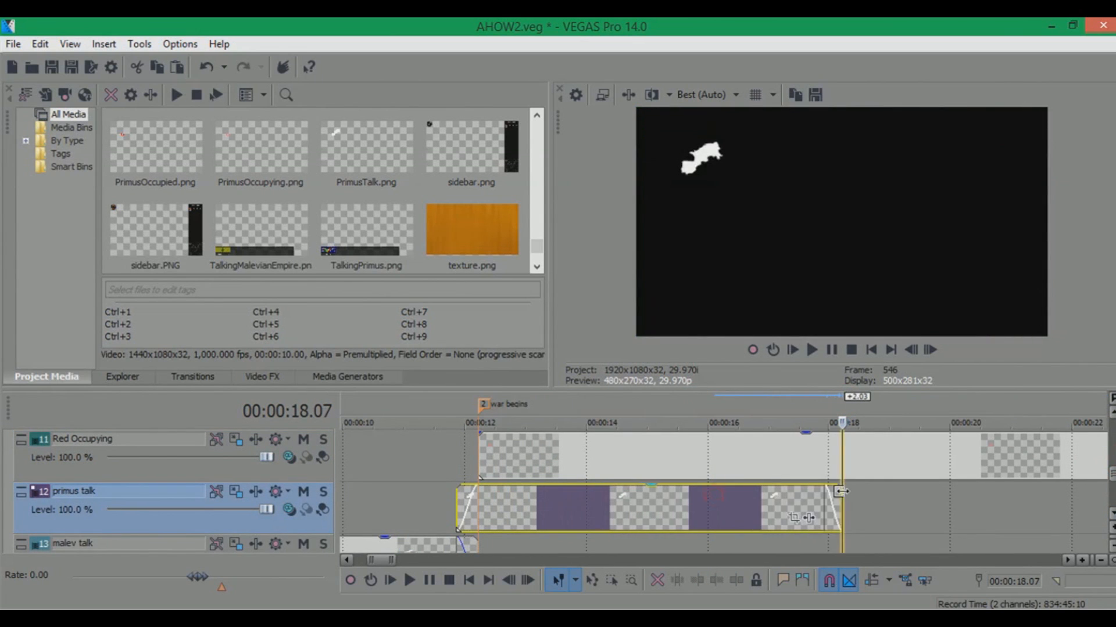
Scrub the playhead across the primus talk section to preview the map animation
click(835, 402)
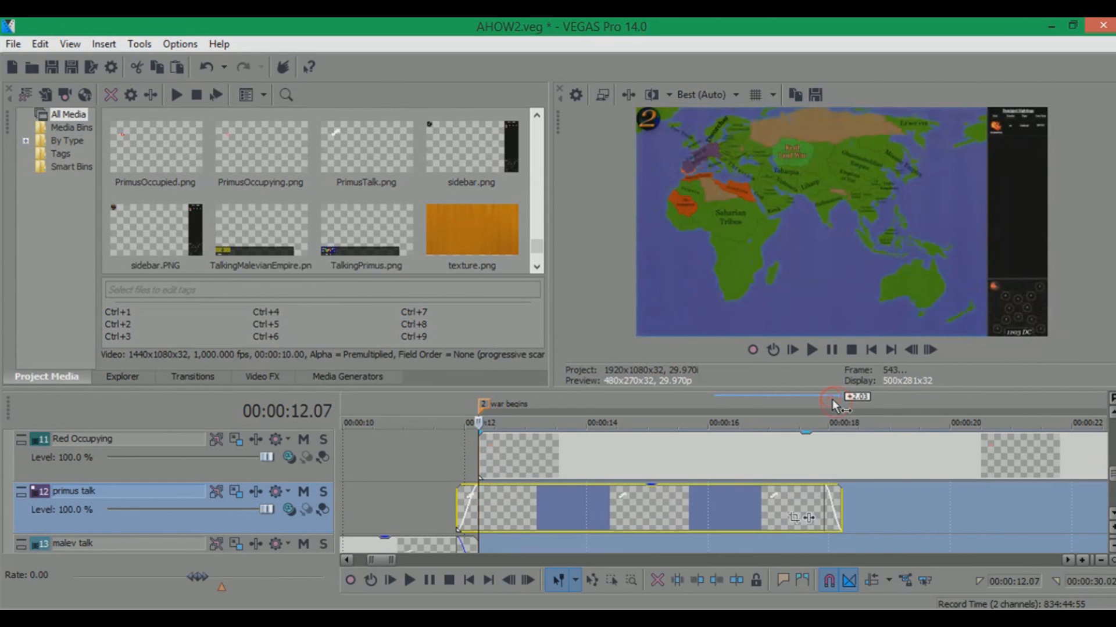
click(832, 399)
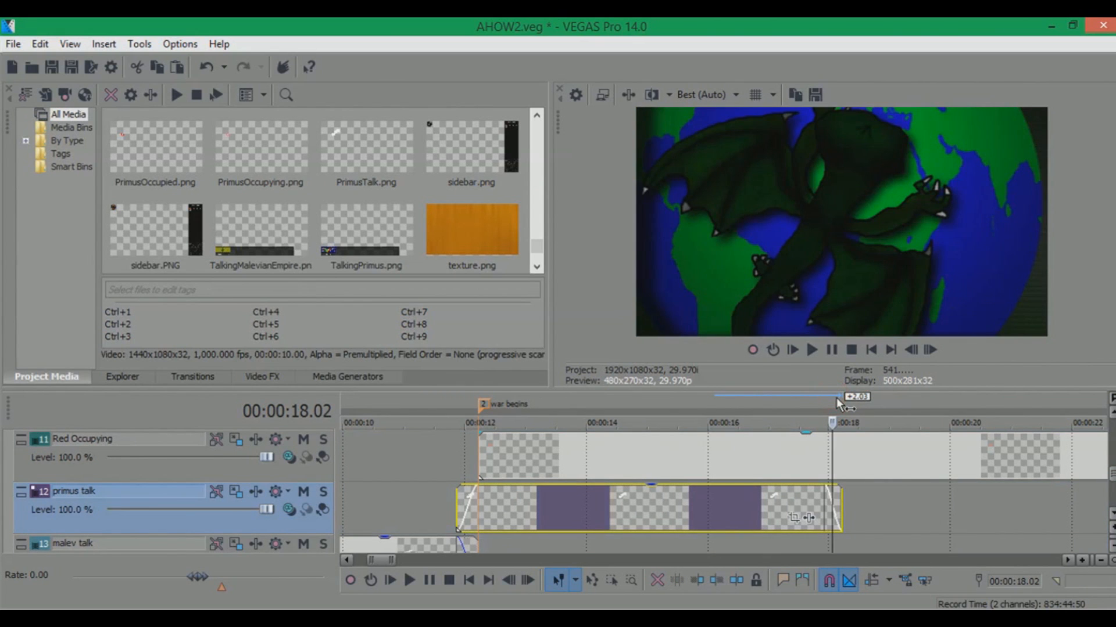
click(838, 400)
scroll(845, 404, down, 2)
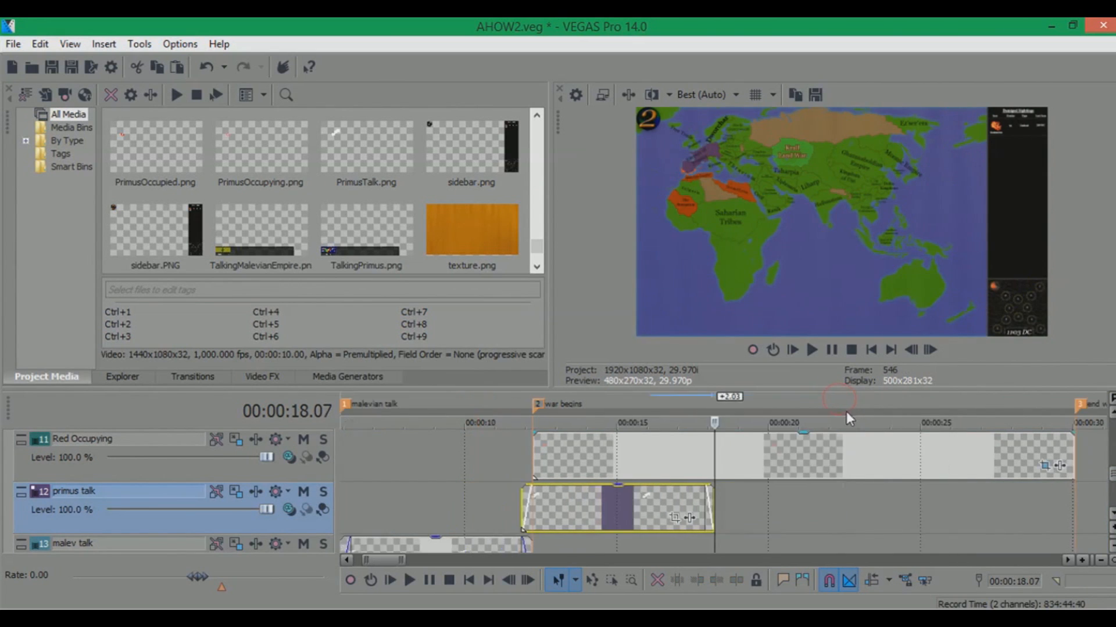
click(876, 398)
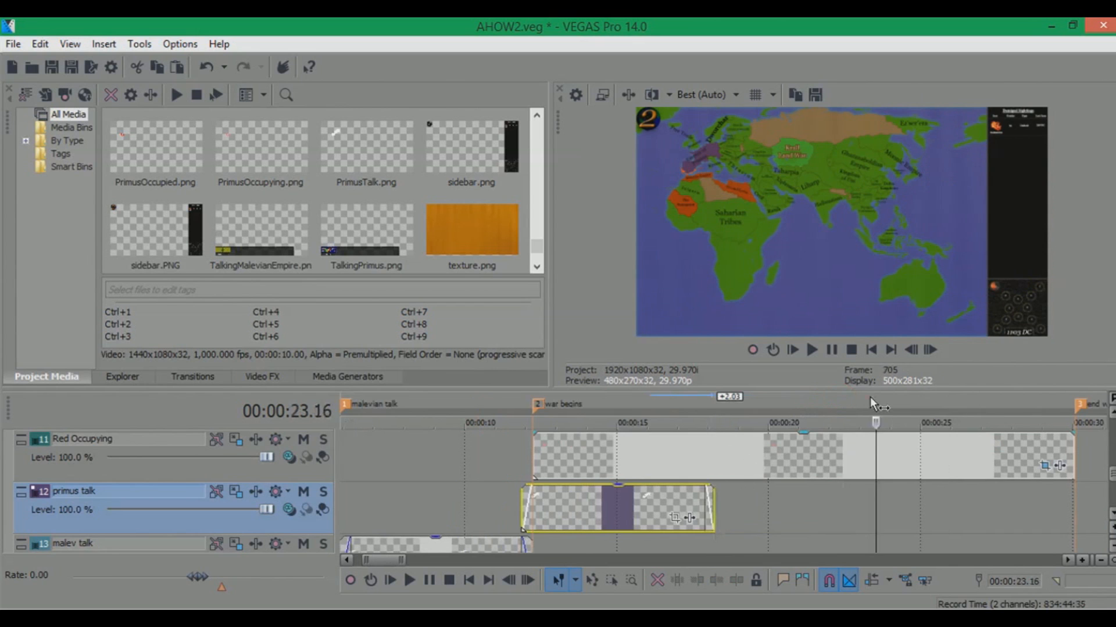
scroll(754, 407, down, 2)
click(651, 400)
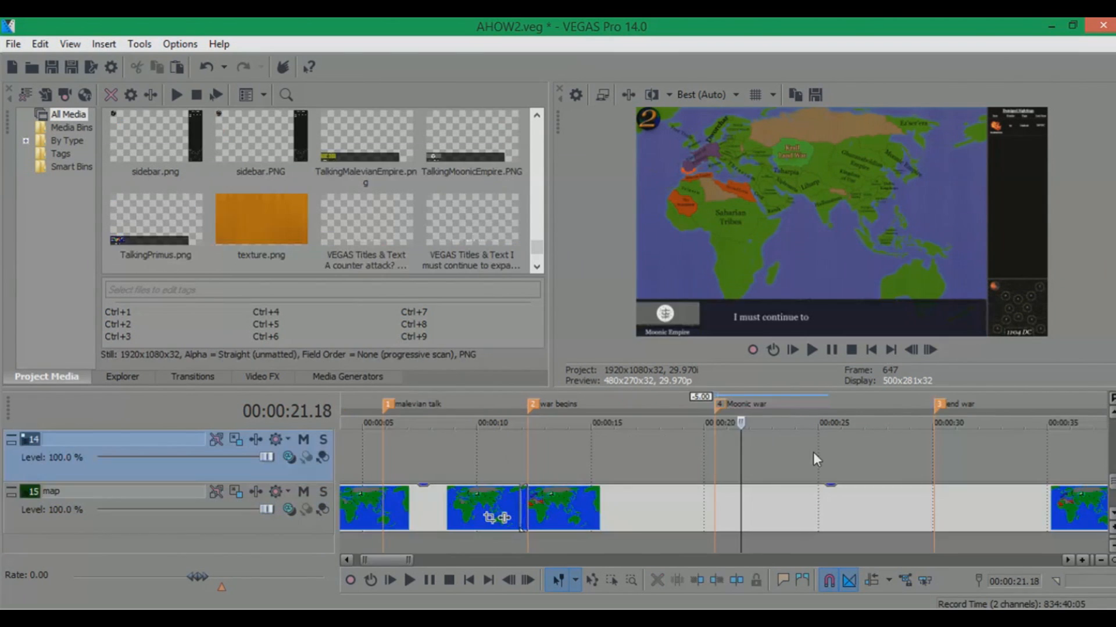
Scroll through the tracks and scrub around the Moonic war marker to preview the talking text
click(754, 399)
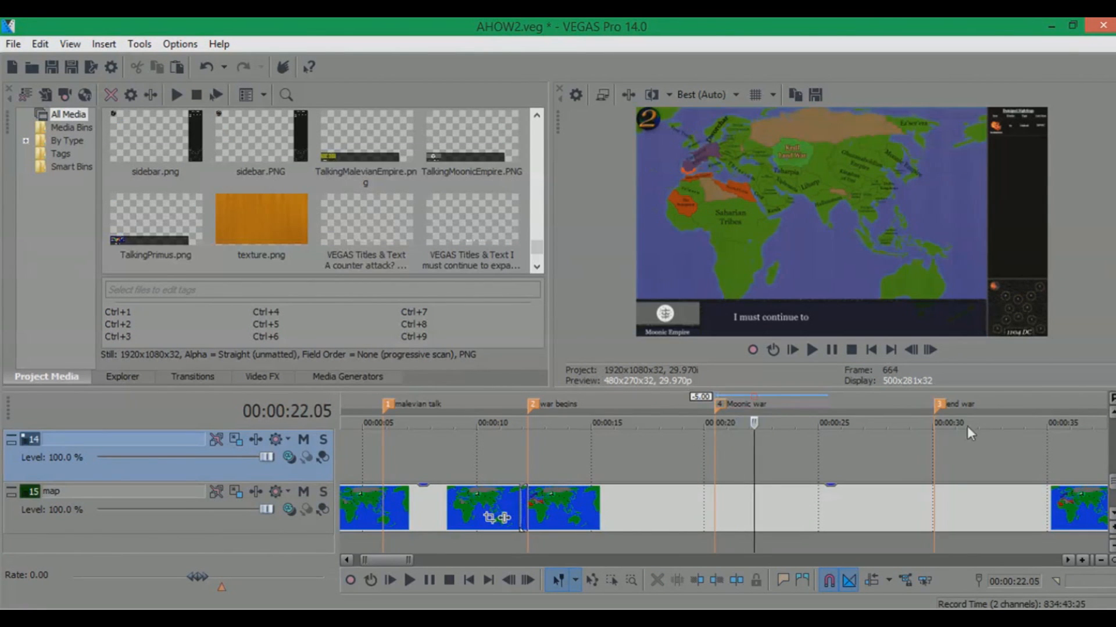
drag(1112, 483, 1114, 459)
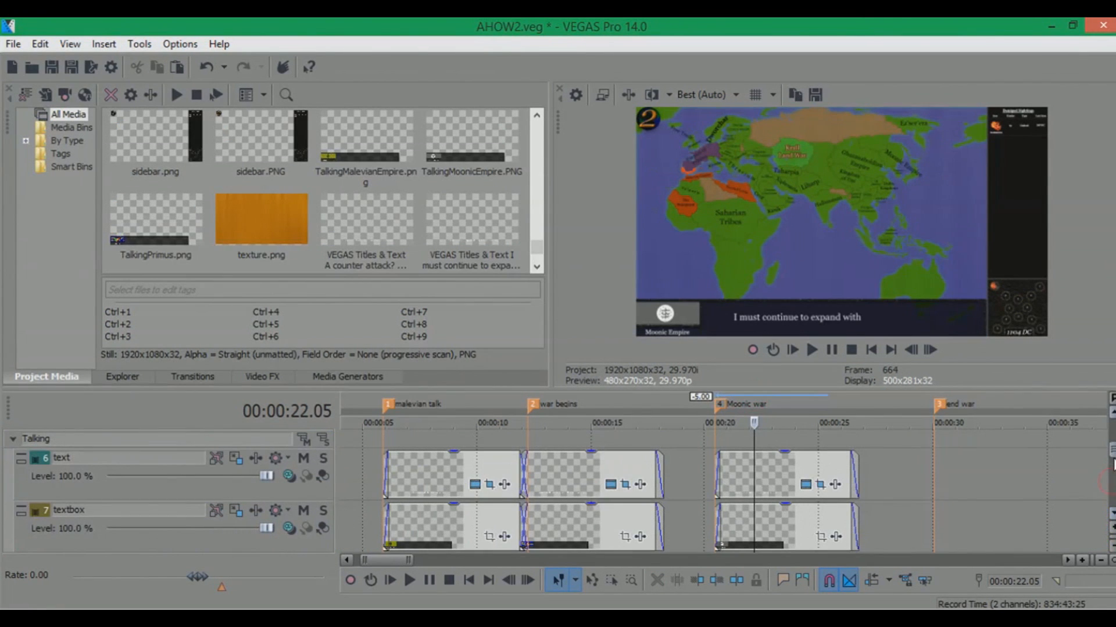
click(799, 399)
click(885, 395)
click(852, 395)
click(793, 398)
drag(1112, 453, 1112, 488)
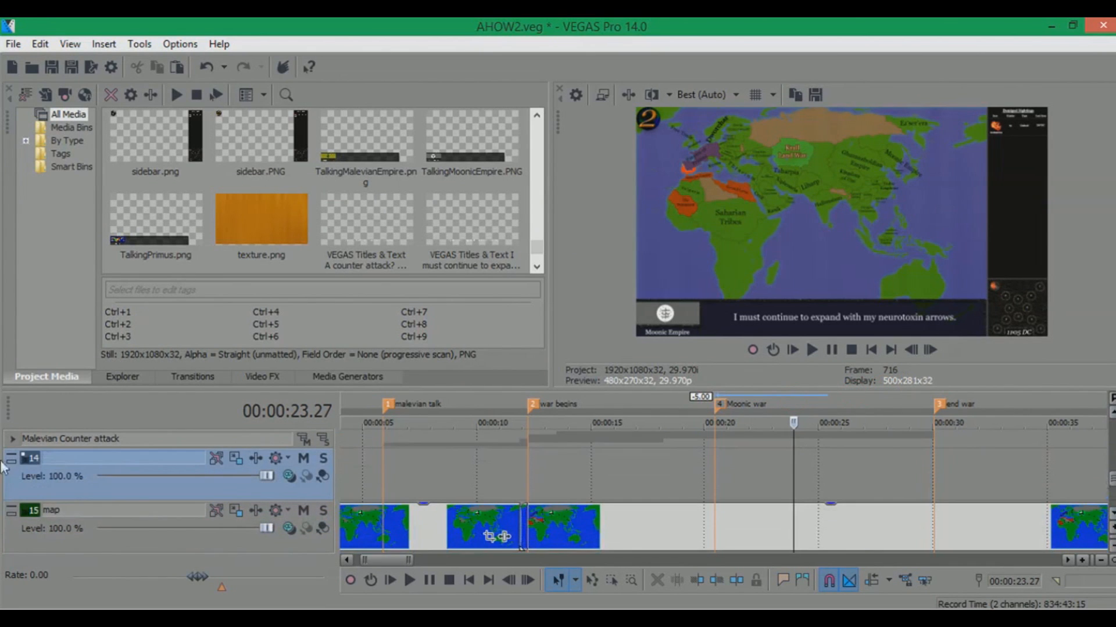
Expand the Malevian Counter attack group and open the Red Occupied event's Pan/Crop settings to inspect them
click(13, 441)
click(558, 465)
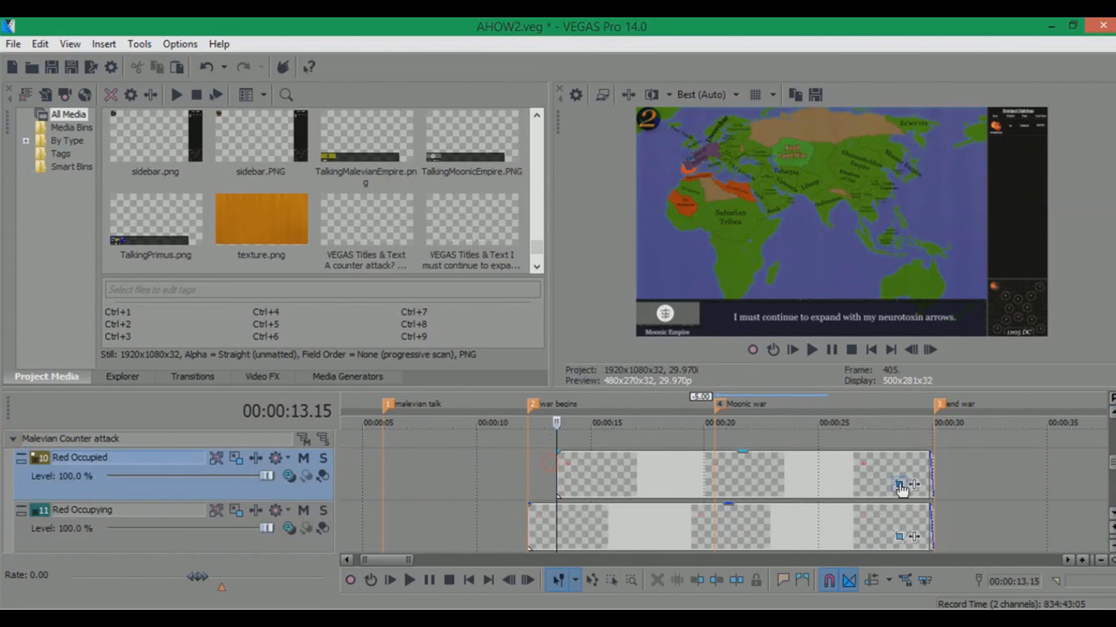
click(899, 484)
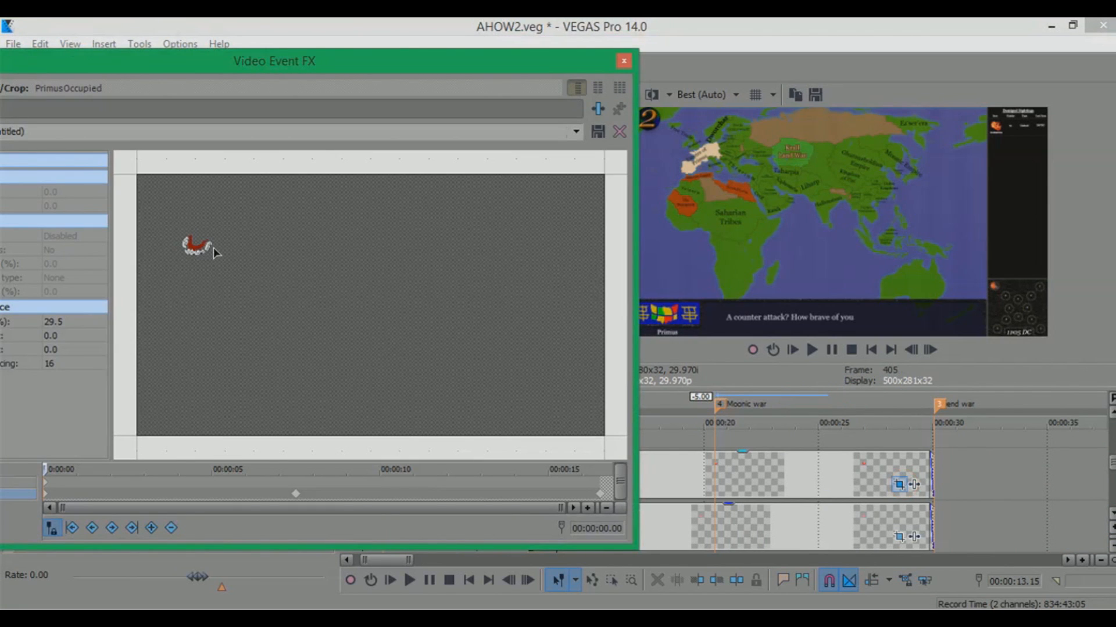
drag(451, 68, 299, 116)
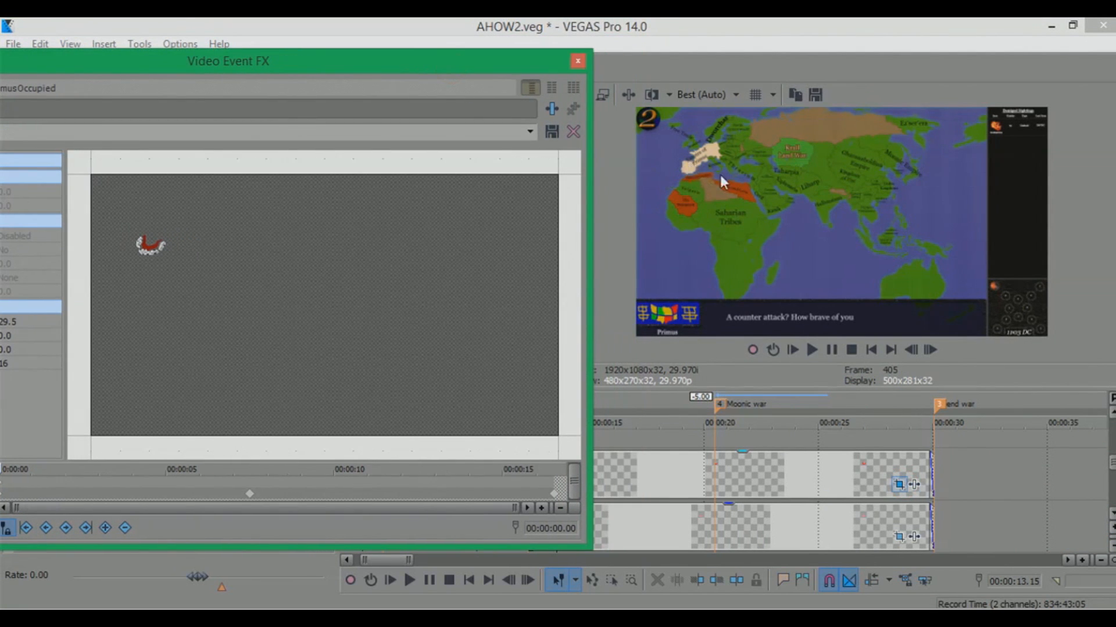
drag(1113, 469, 1113, 493)
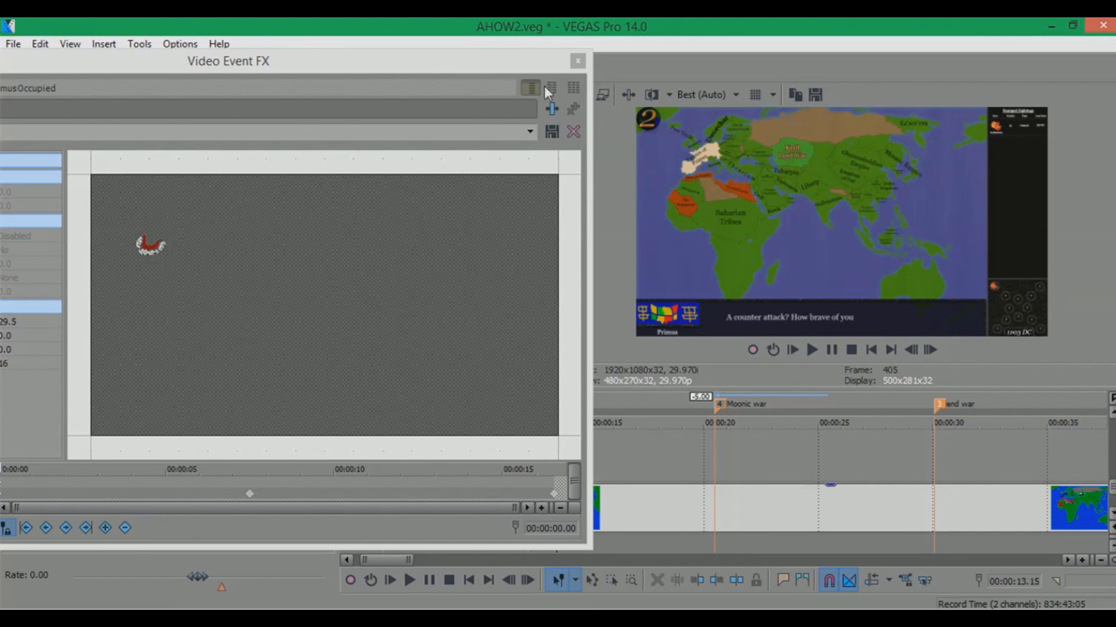
click(577, 62)
scroll(581, 491, up, 3)
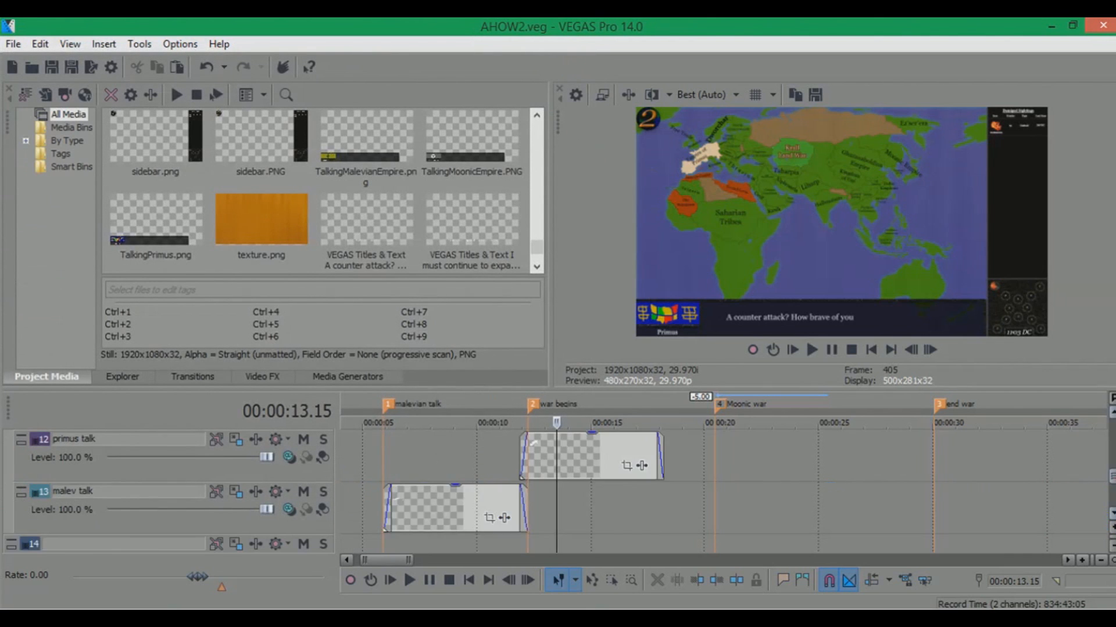
Collapse the Malevian Counter attack group and, from File Explorer, drag MoonicEmpire onto track 14 at the Moonic war marker
click(617, 400)
click(720, 401)
scroll(1100, 471, up, 3)
scroll(1100, 471, down, 5)
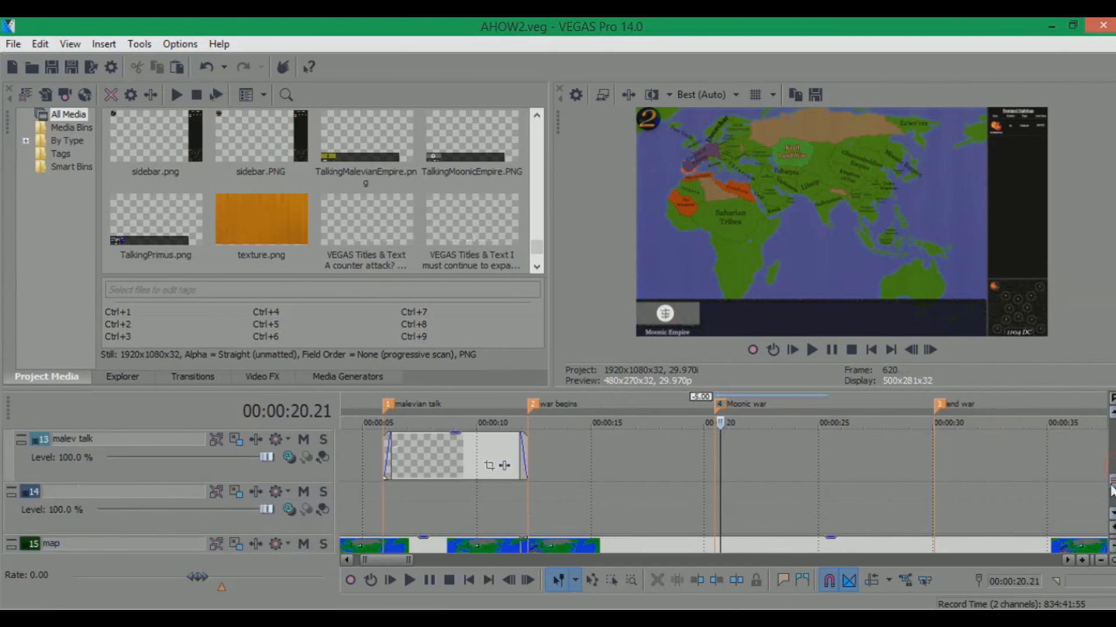
click(707, 494)
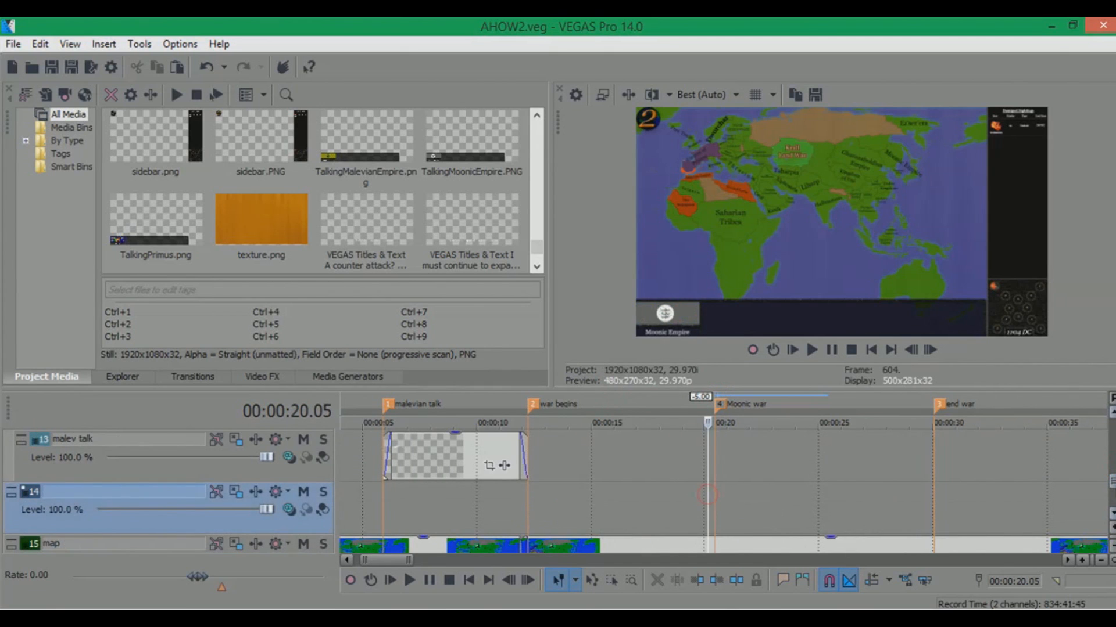
scroll(707, 495, up, 3)
click(13, 439)
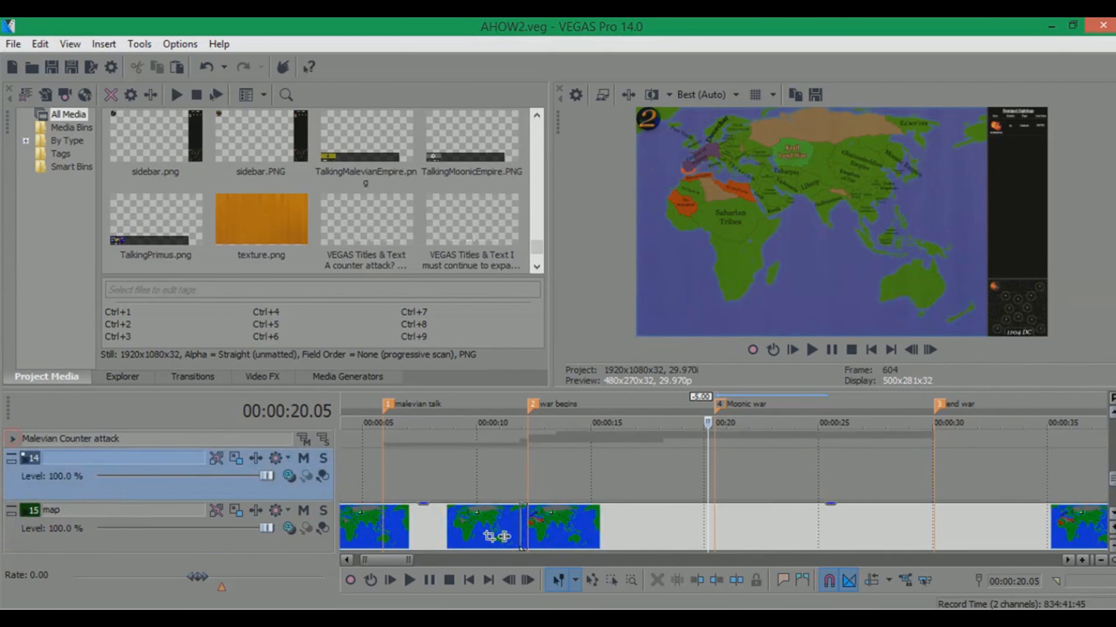
mouse_move(1112, 479)
mouse_down()
mouse_move(1112, 465)
mouse_move(1112, 479)
mouse_up()
click(720, 404)
click(56, 602)
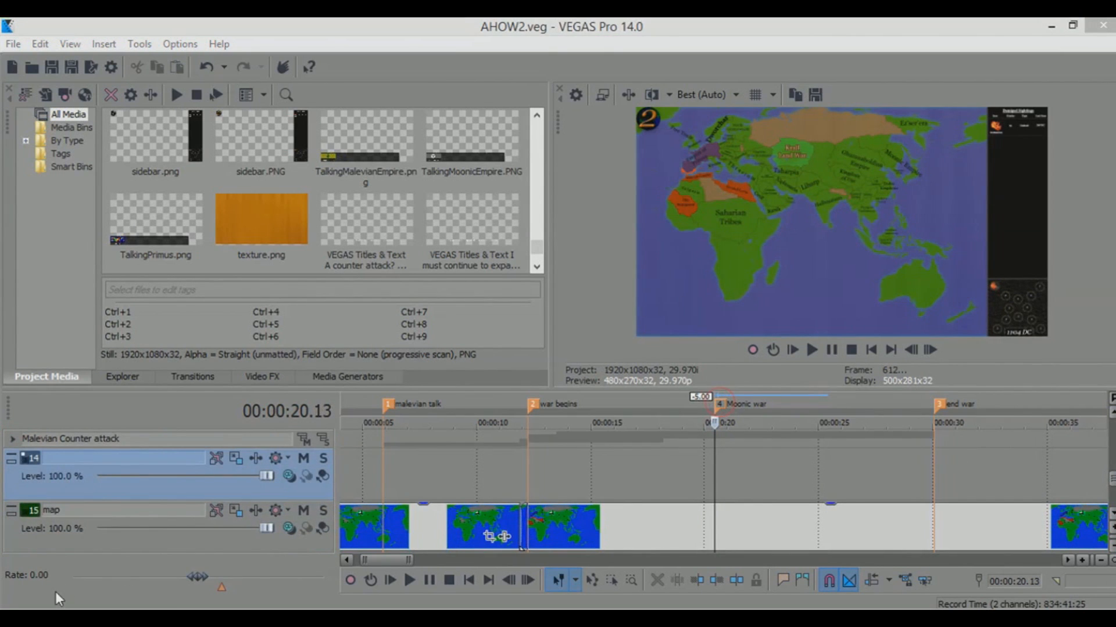
drag(442, 82, 367, 72)
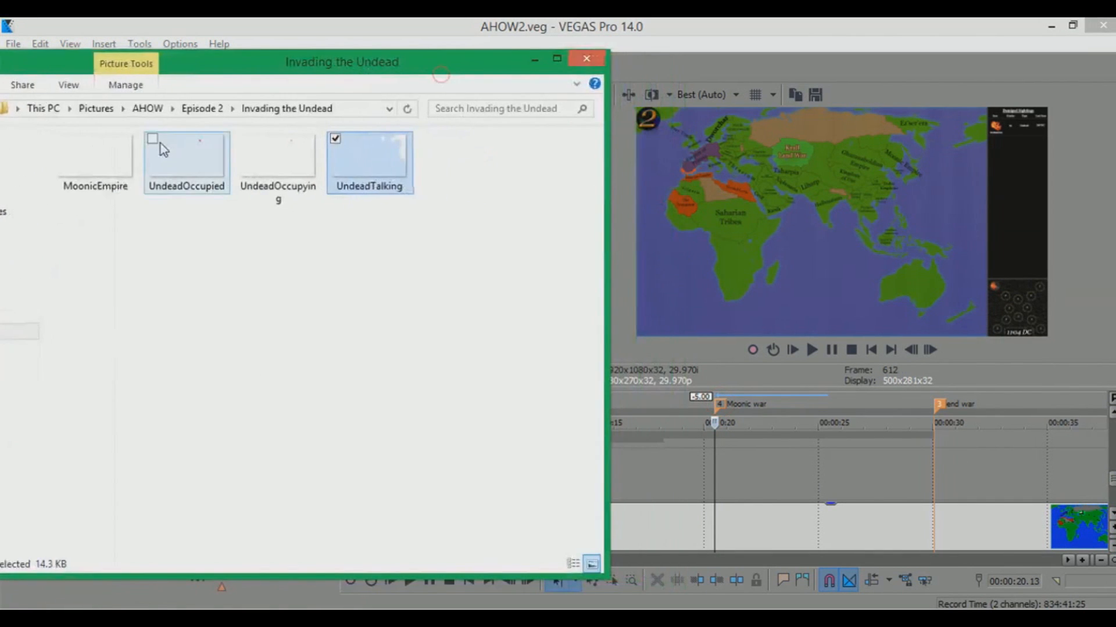
drag(92, 151, 726, 468)
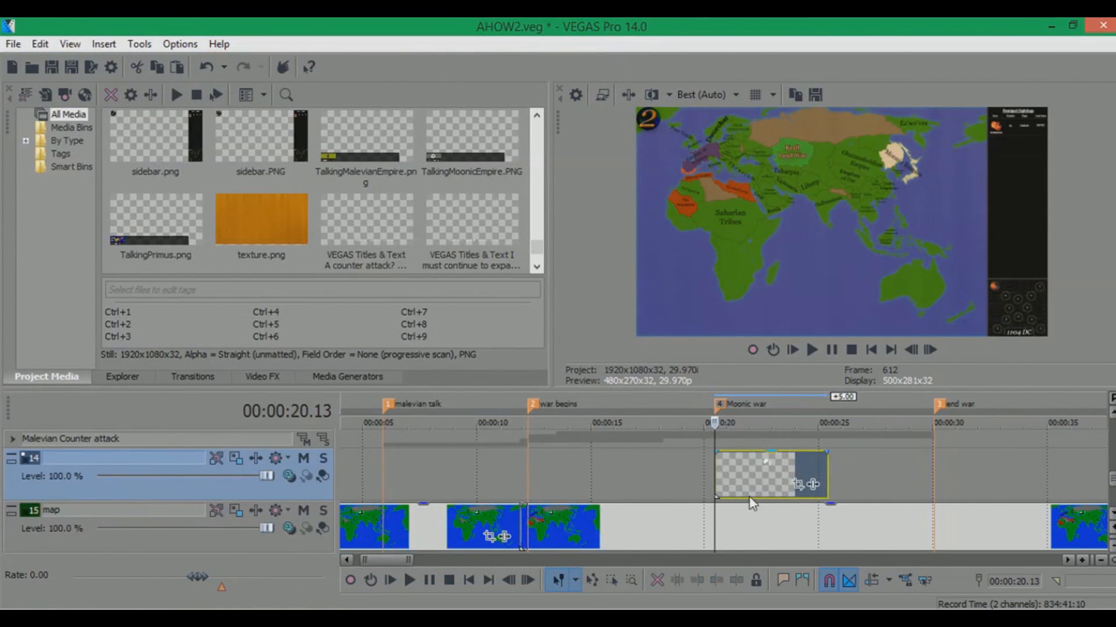
Add a short fade-in to the MoonicEmpire event and extend its end to about 00:00:26
scroll(749, 497, up, 3)
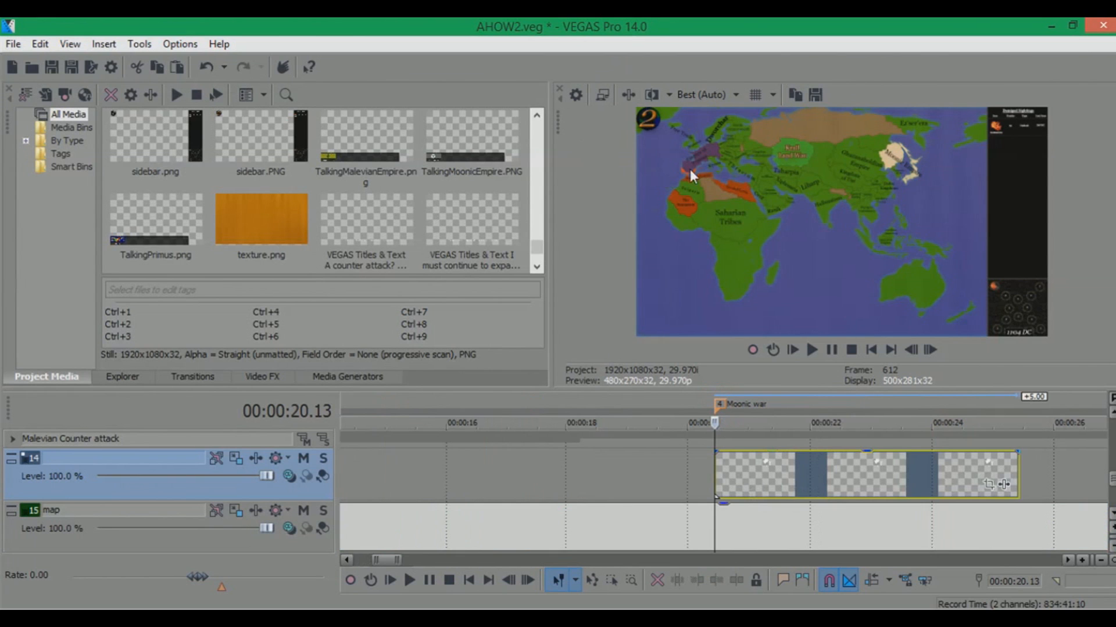
mouse_move(1111, 478)
mouse_down()
mouse_move(1111, 453)
mouse_move(1111, 469)
mouse_up()
drag(715, 524, 725, 525)
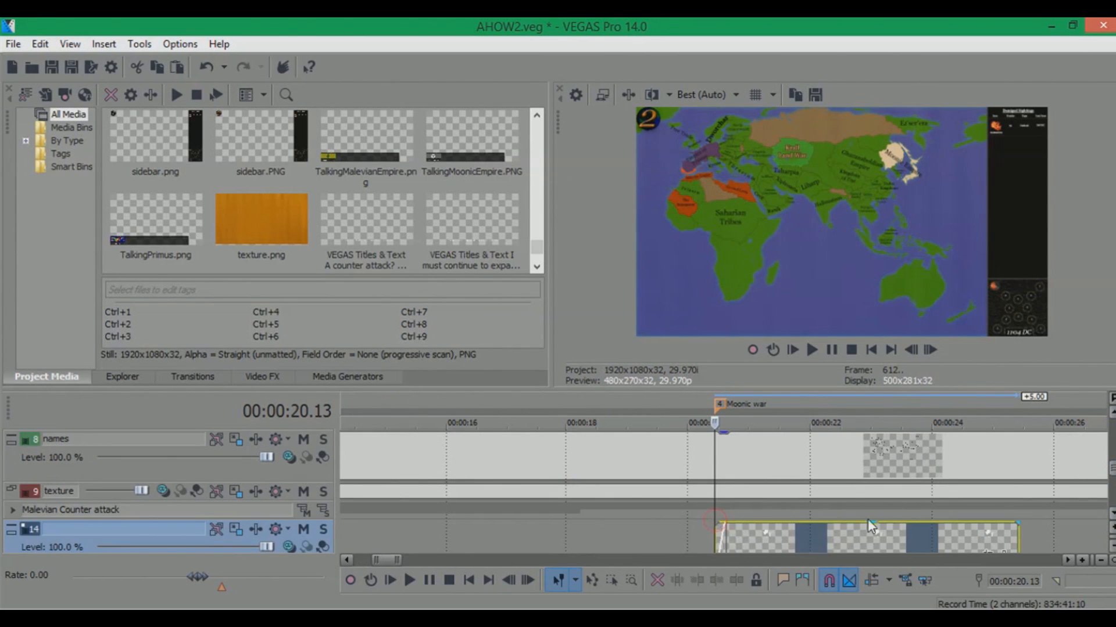
scroll(870, 529, down, 2)
mouse_move(864, 536)
mouse_down()
mouse_move(921, 535)
mouse_move(905, 534)
mouse_up()
drag(898, 400, 909, 400)
scroll(933, 445, up, 3)
drag(1112, 467, 1112, 487)
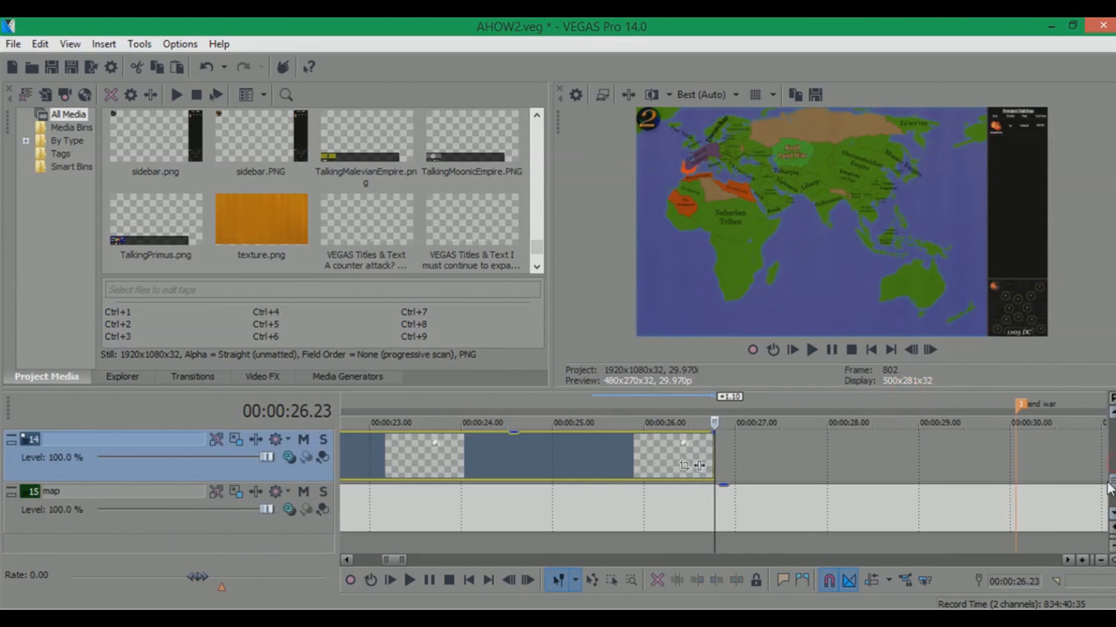
Add a short fade-out to the end of the MoonicEmpire event
drag(715, 436, 685, 436)
click(683, 399)
mouse_move(1111, 486)
mouse_down()
mouse_move(1109, 462)
mouse_move(1107, 474)
mouse_up()
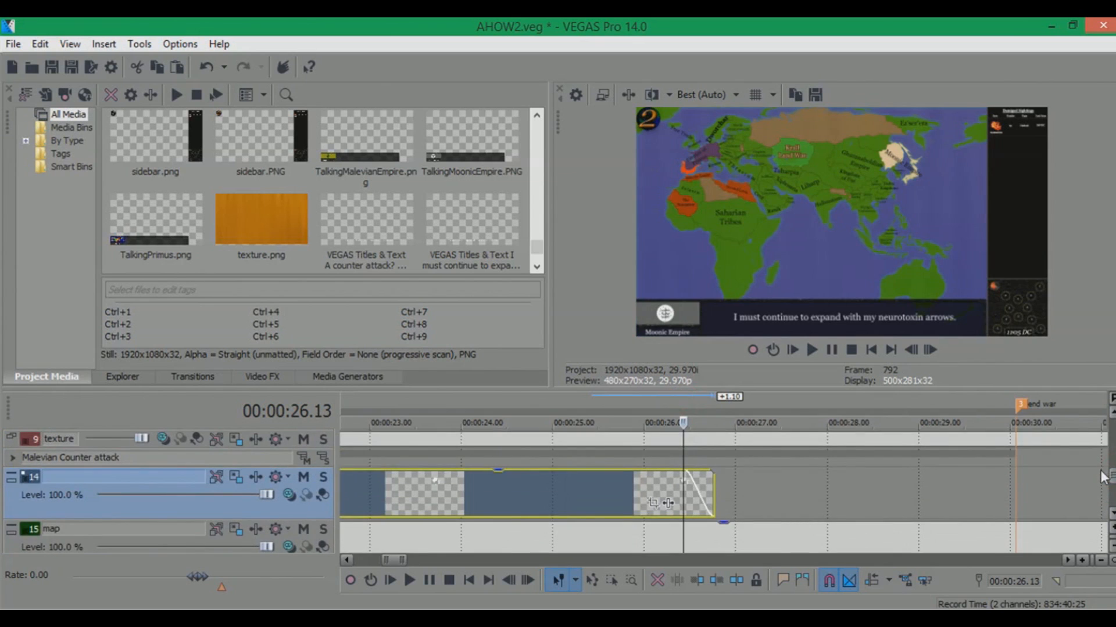
scroll(860, 476, down, 2)
click(432, 394)
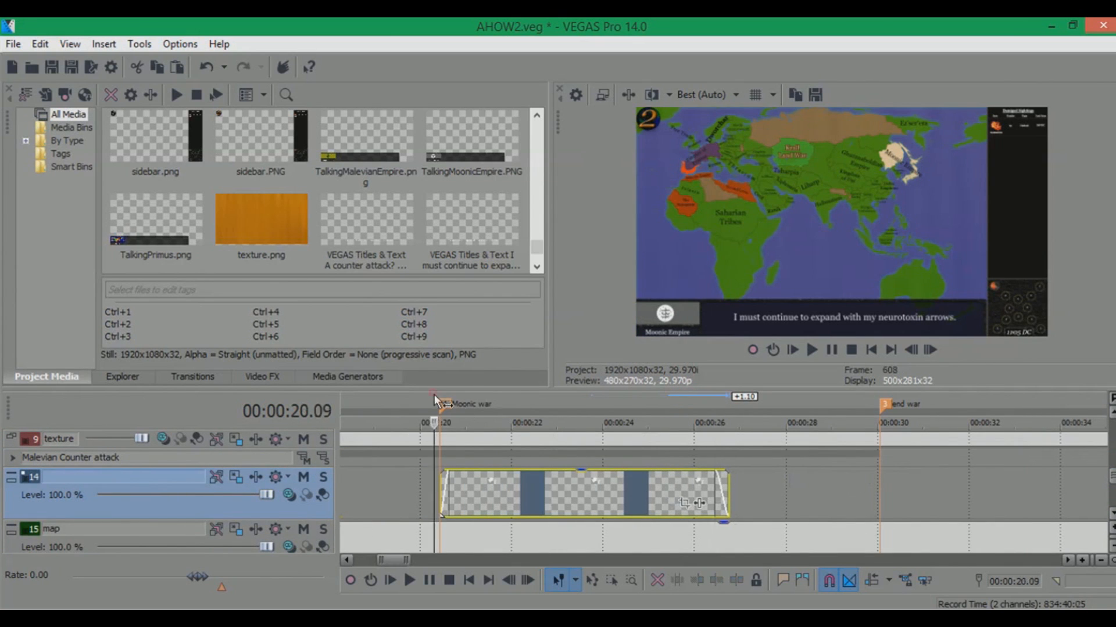
click(458, 396)
drag(504, 402, 716, 403)
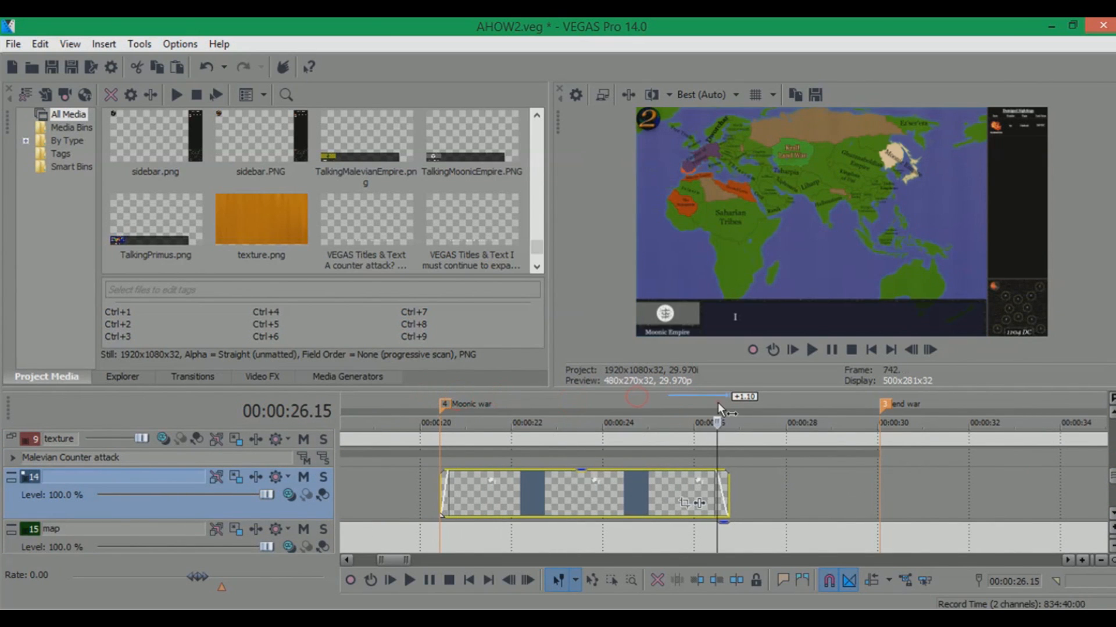
Trim the map track's event to end together with the MoonicEmpire event, around 00:00:26
scroll(846, 507, down, 3)
scroll(1021, 508, down, 5)
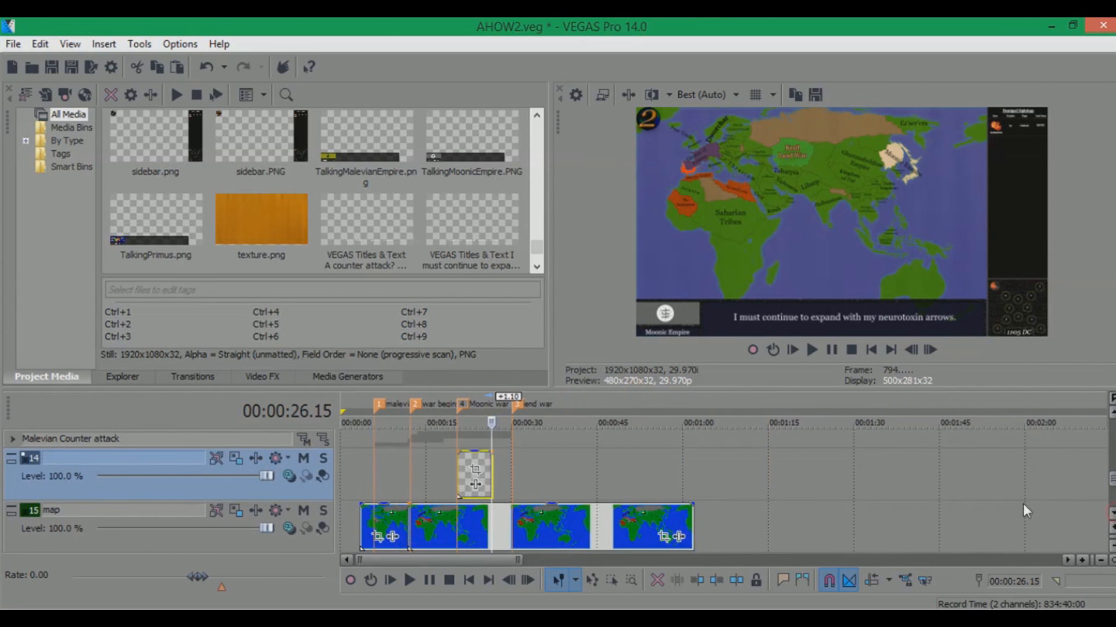
drag(692, 520, 491, 526)
scroll(775, 527, up, 5)
drag(714, 526, 730, 523)
Insert a marker named undead invasion at the playhead, about 00:00:26
drag(704, 396, 710, 393)
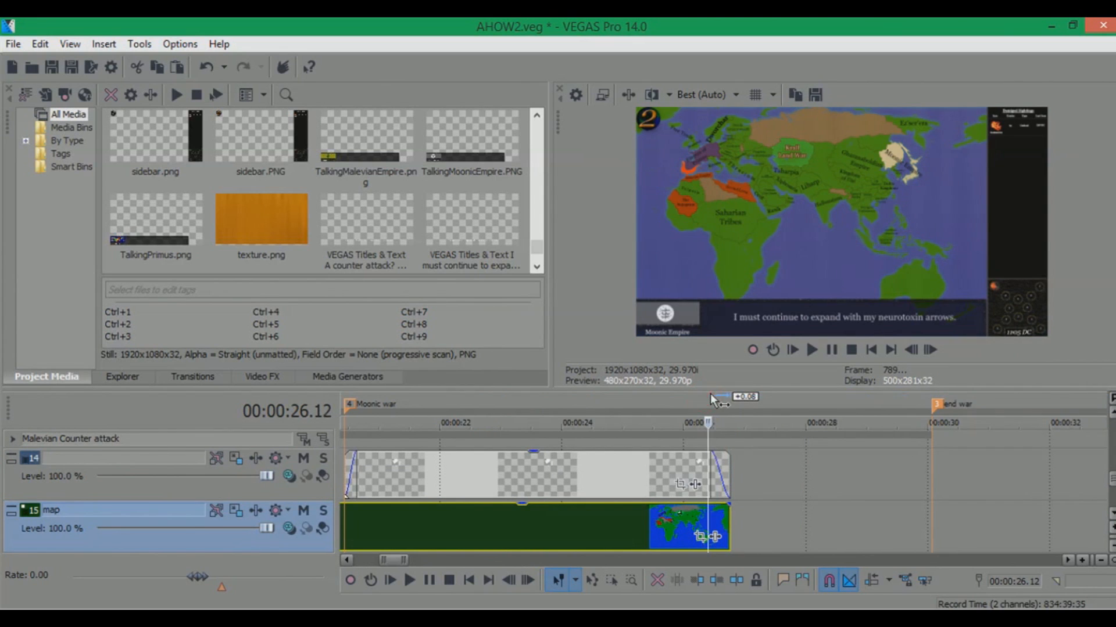
text(mundead in)
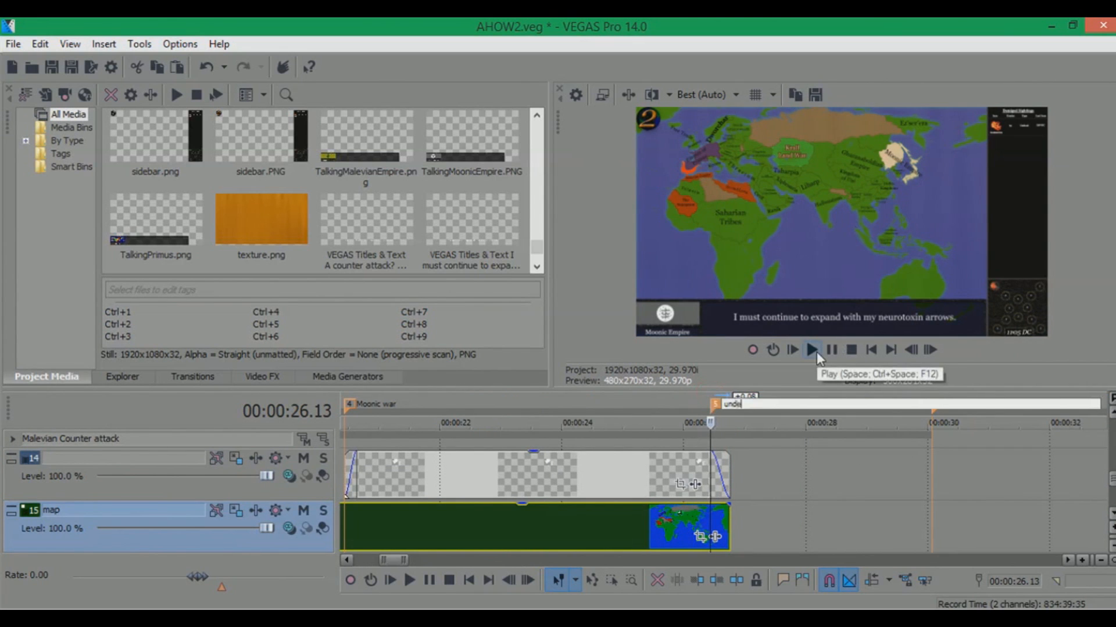
key(Return)
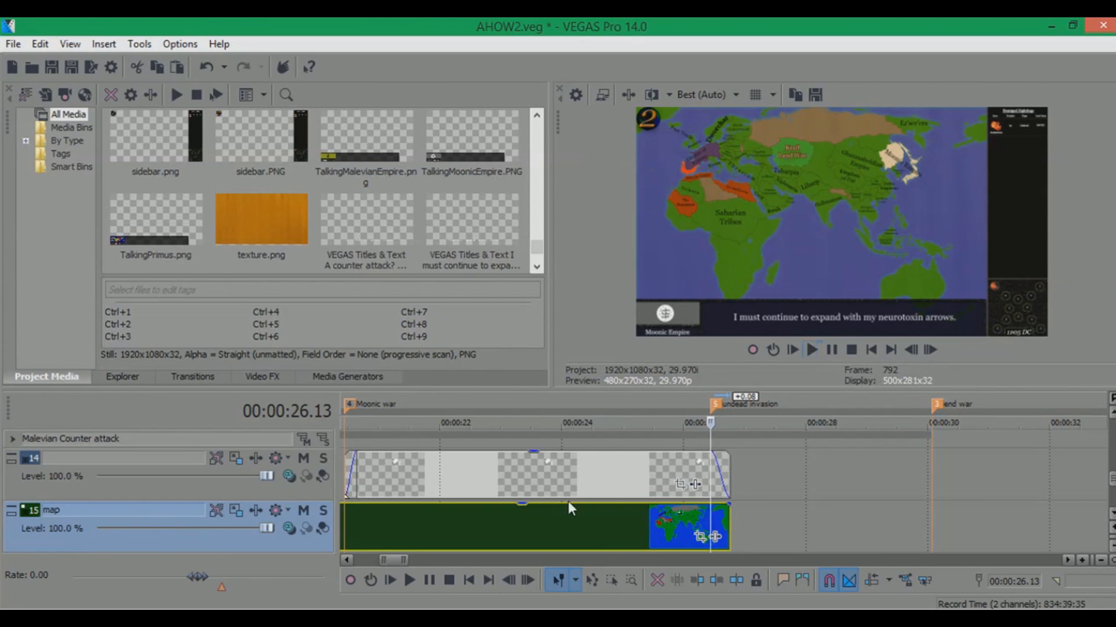
Switch to File Explorer and drag map3 from the Episode 2 folder onto the map track at the undead invasion marker
key(alt+Tab)
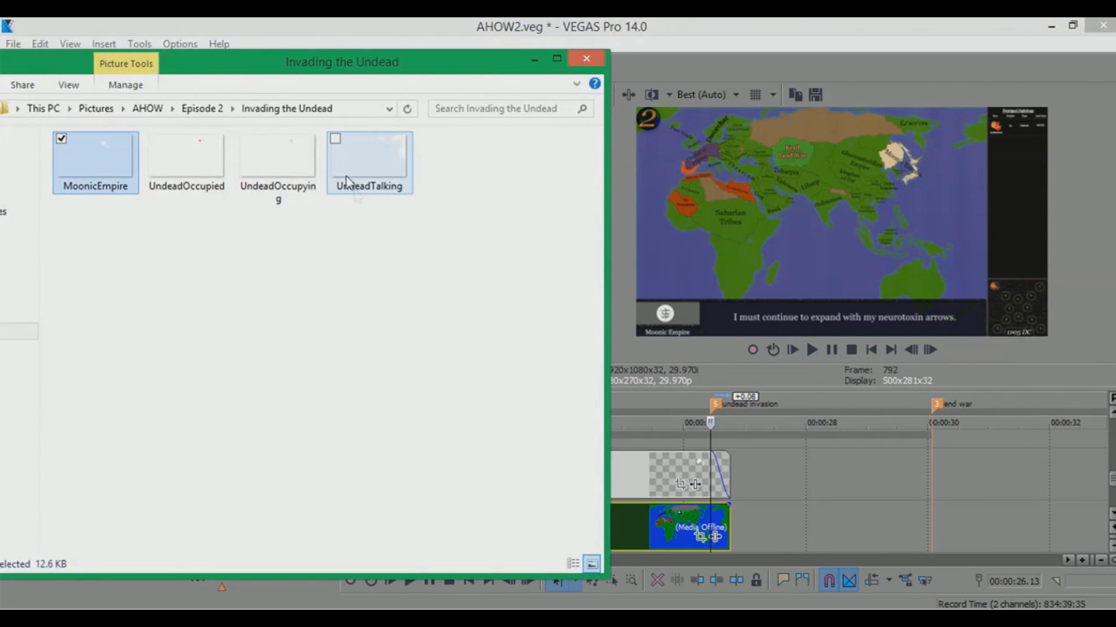
click(215, 107)
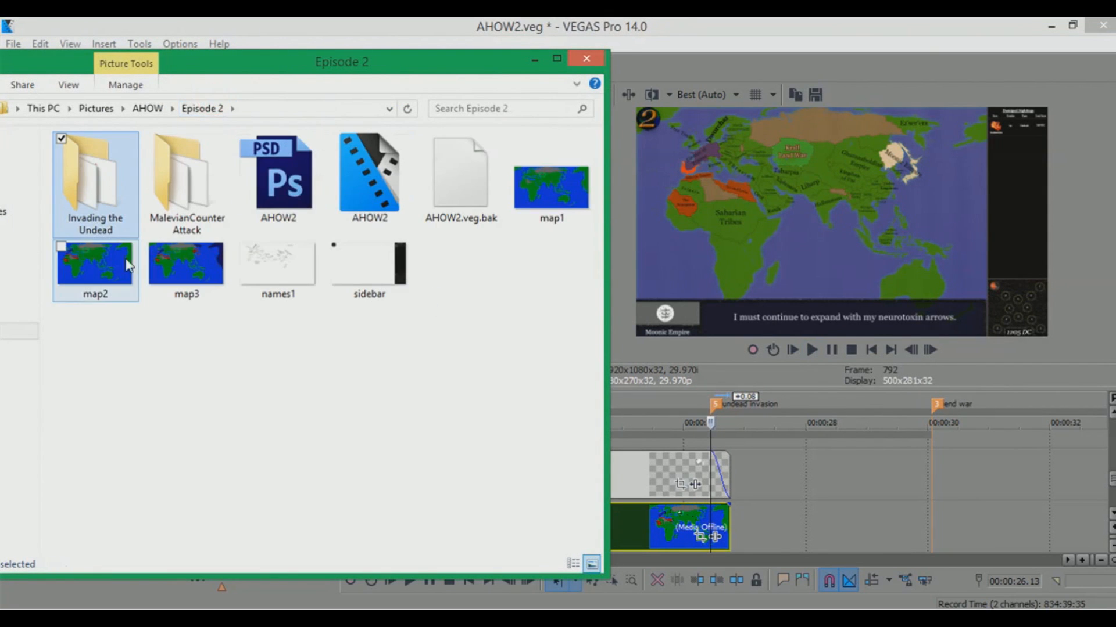
click(181, 263)
drag(181, 262, 805, 517)
click(807, 521)
Trim the map3 event to end at the end war marker
click(985, 537)
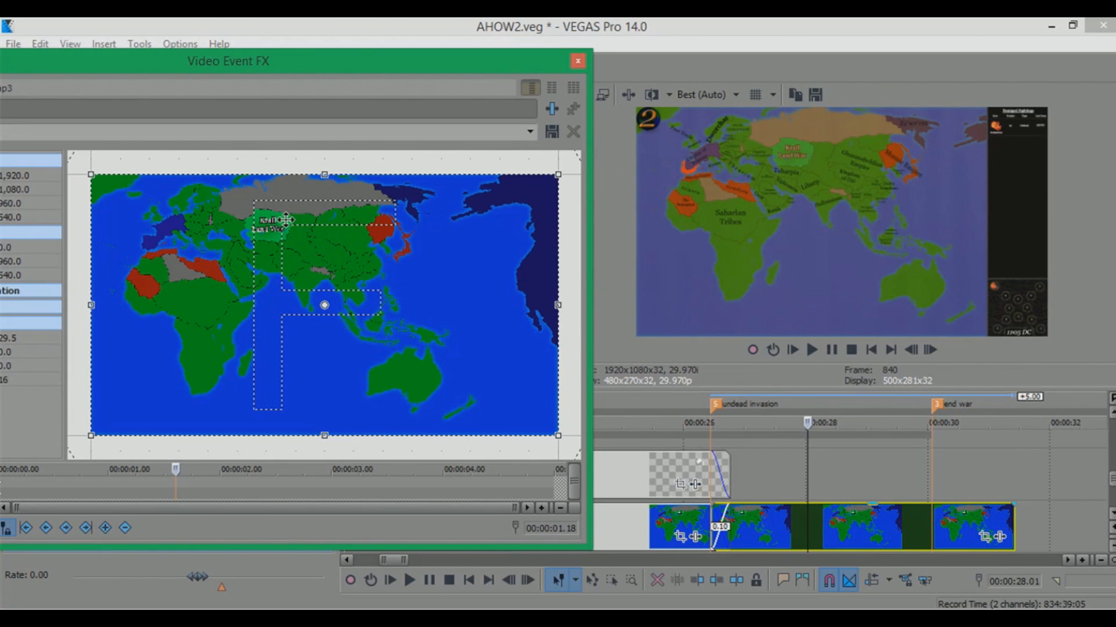
drag(1011, 524, 929, 519)
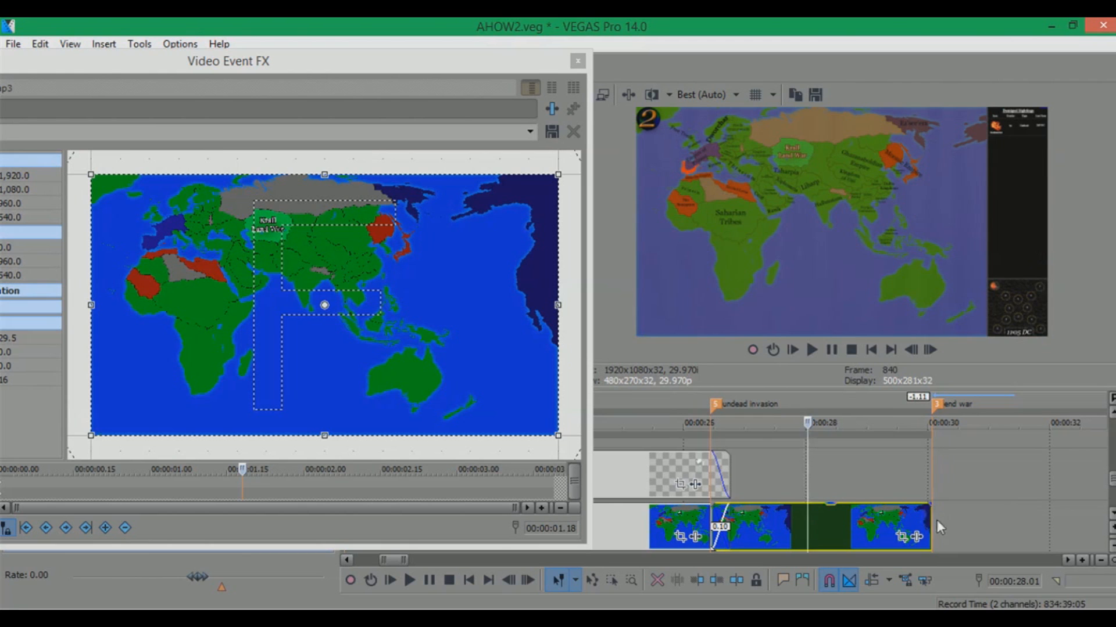
click(577, 60)
click(899, 400)
scroll(753, 483, up, 1)
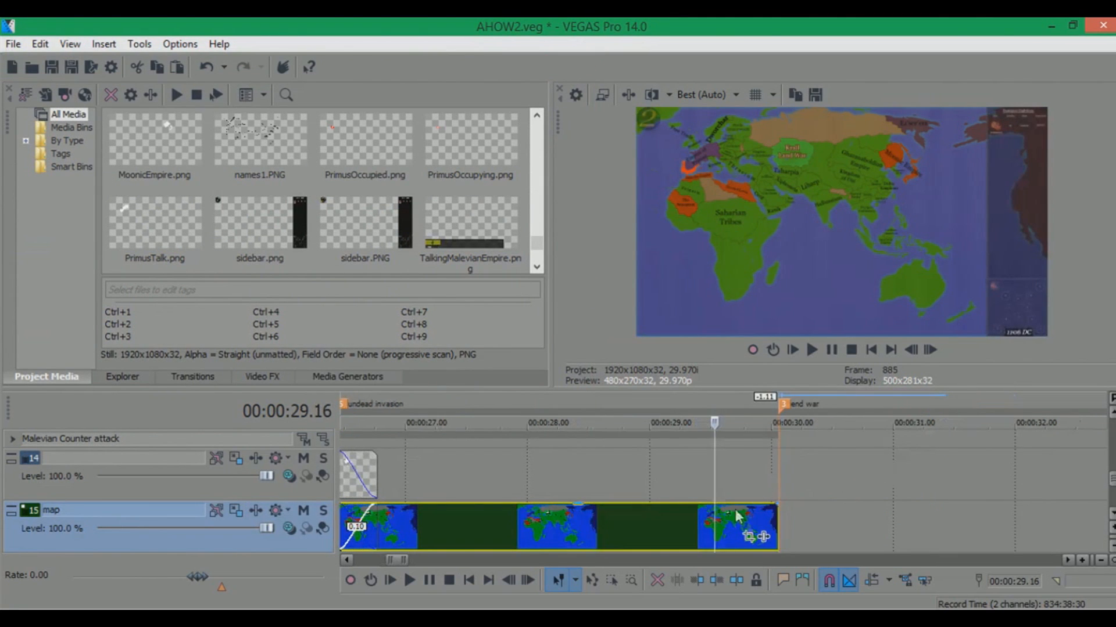
scroll(770, 499, up, 1)
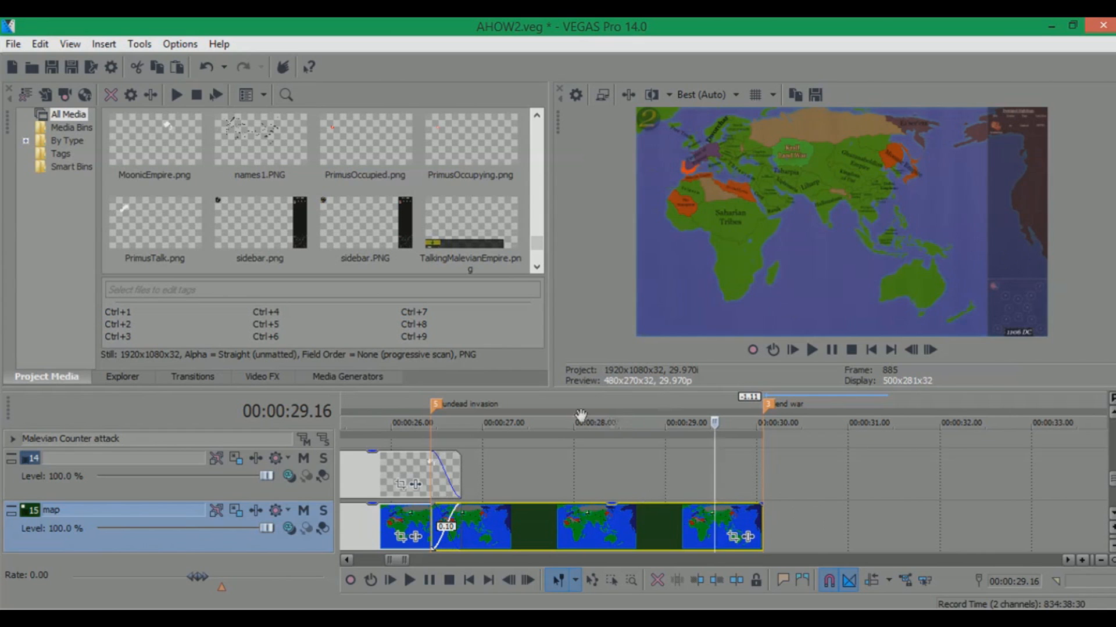
Duplicate the overlay track that sits above the map track
click(517, 402)
scroll(814, 476, down, 2)
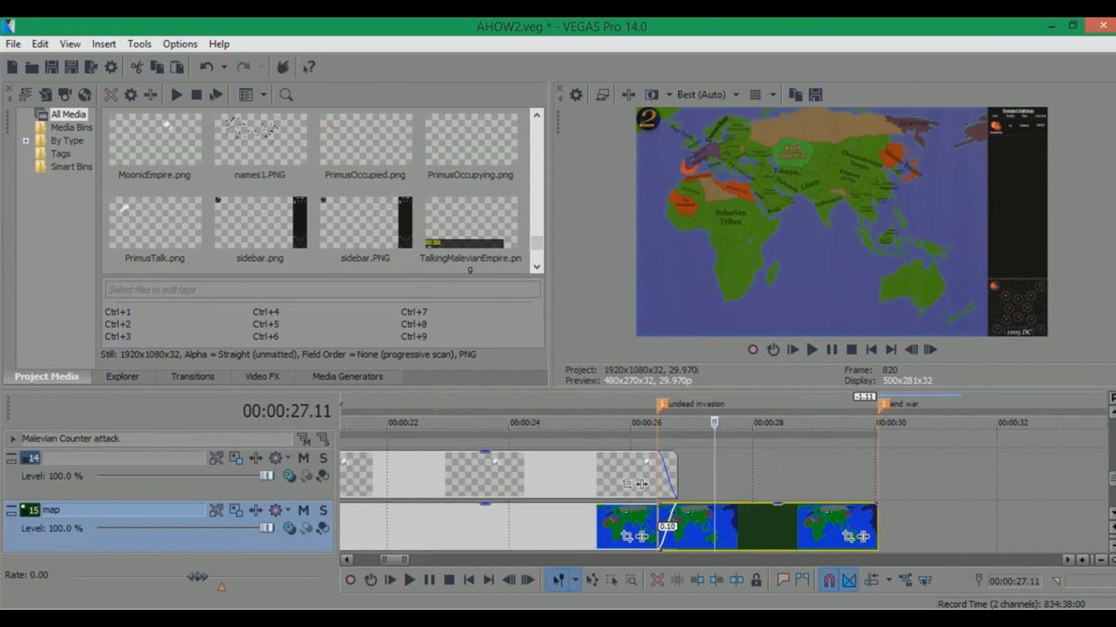
drag(1111, 483, 1109, 440)
scroll(850, 539, down, 3)
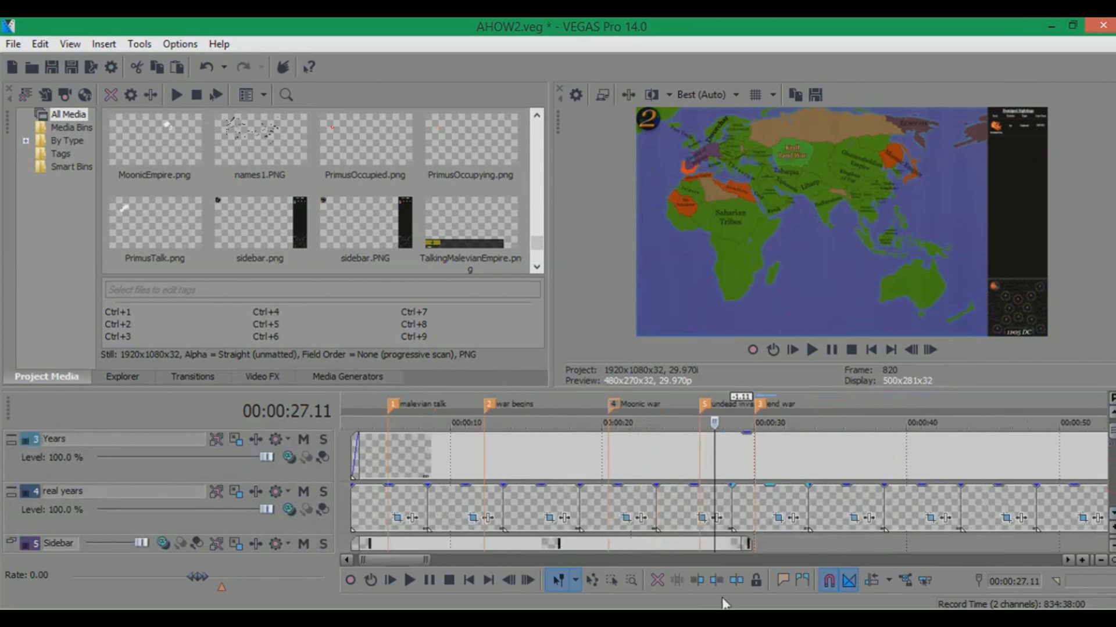
drag(750, 544, 1106, 542)
drag(1112, 442, 1111, 485)
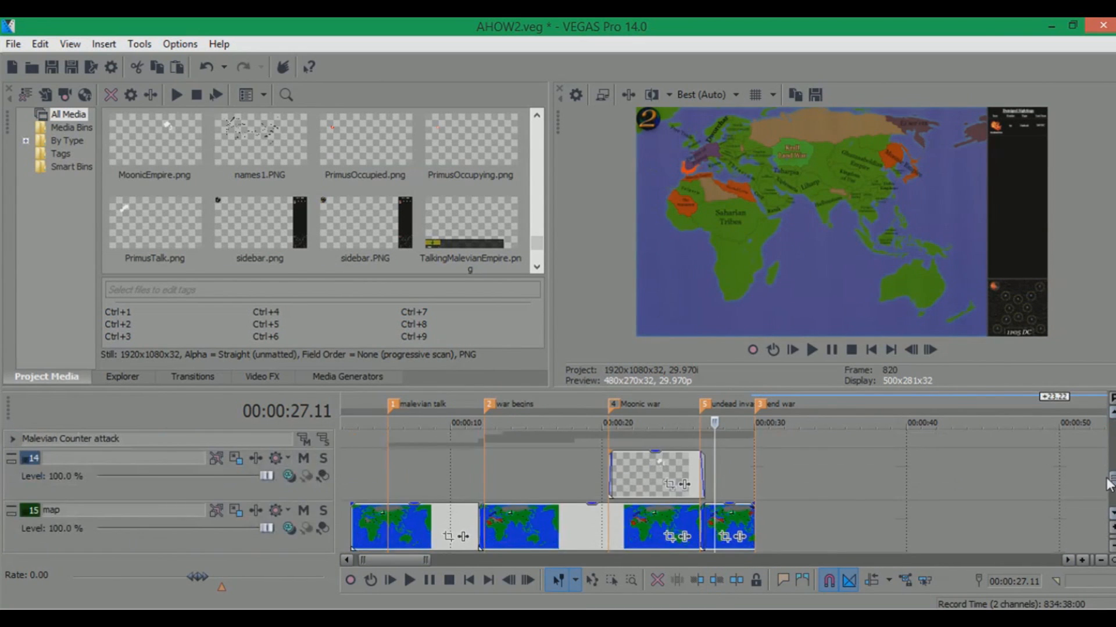
scroll(807, 457, up, 2)
scroll(807, 463, up, 2)
click(553, 403)
right_click(165, 453)
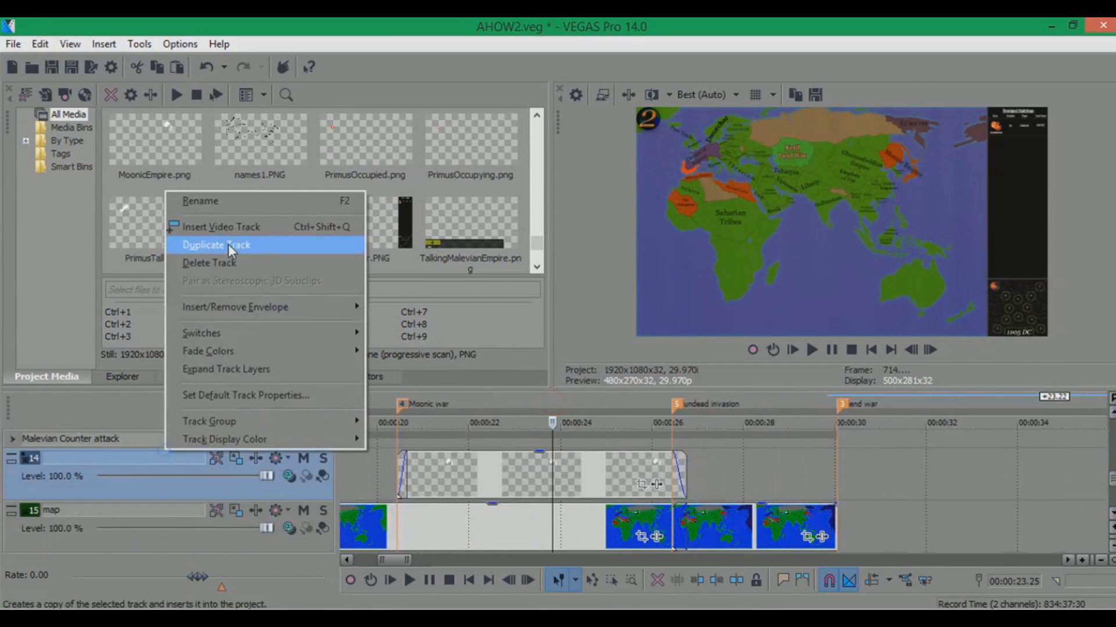
click(225, 228)
Insert a new video track and name it undead occupying
right_click(105, 455)
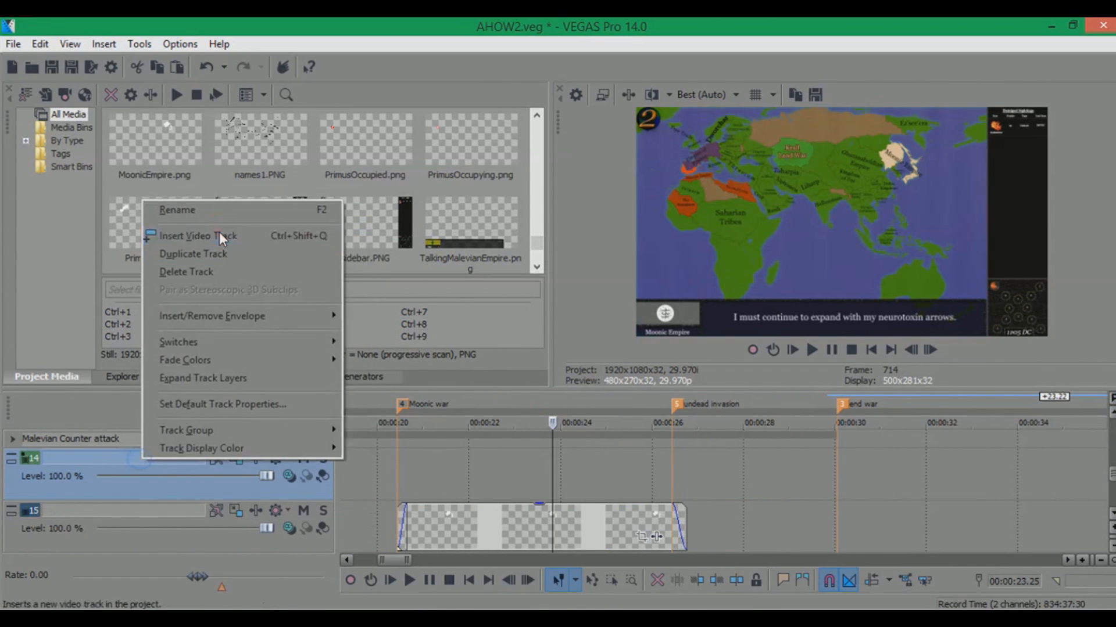
click(219, 232)
double_click(117, 511)
text(undead)
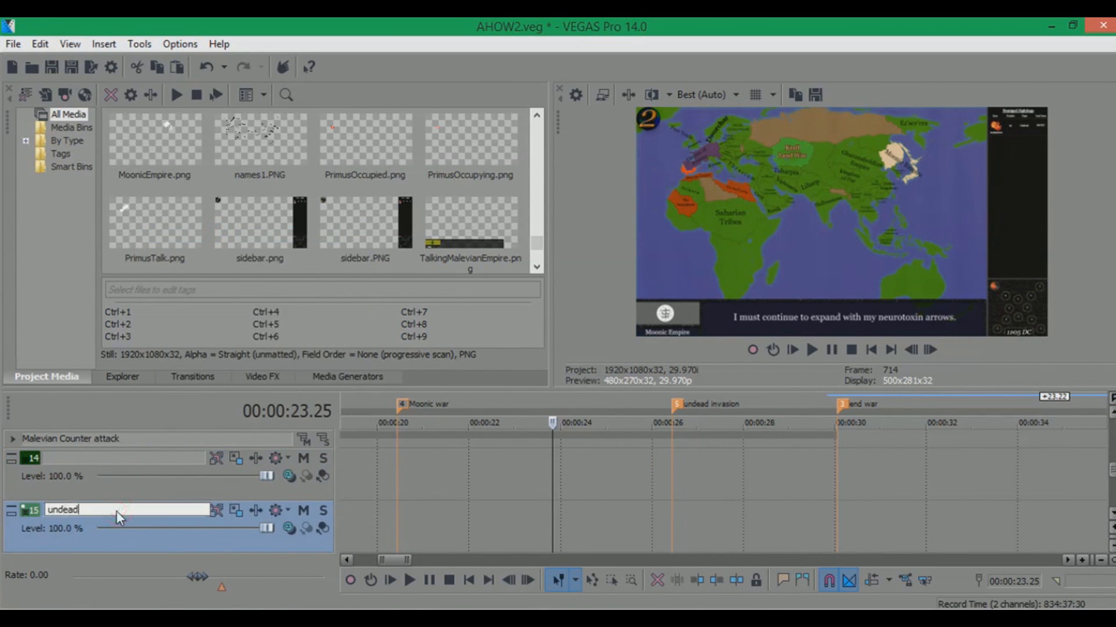
text( occupying)
key(Return)
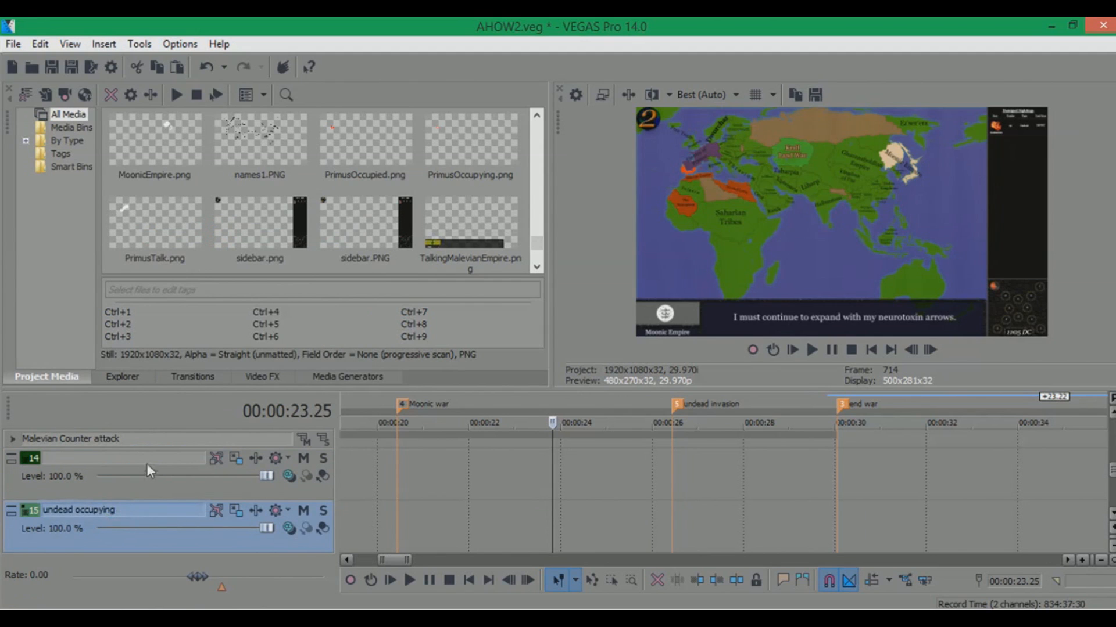
Rename the track above it as undead occupied
double_click(150, 459)
text(undead occupied)
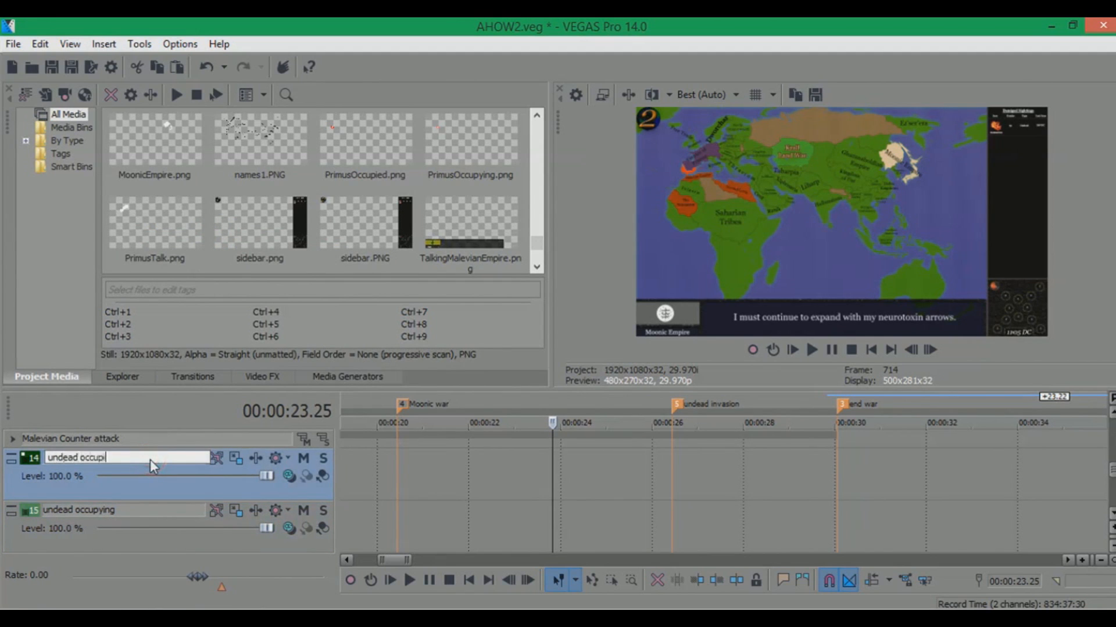
key(Return)
Switch to File Explorer, open the Invading the Undead folder, and drag UndeadOccupying onto the undead occupying track at the undead invasion marker
click(672, 465)
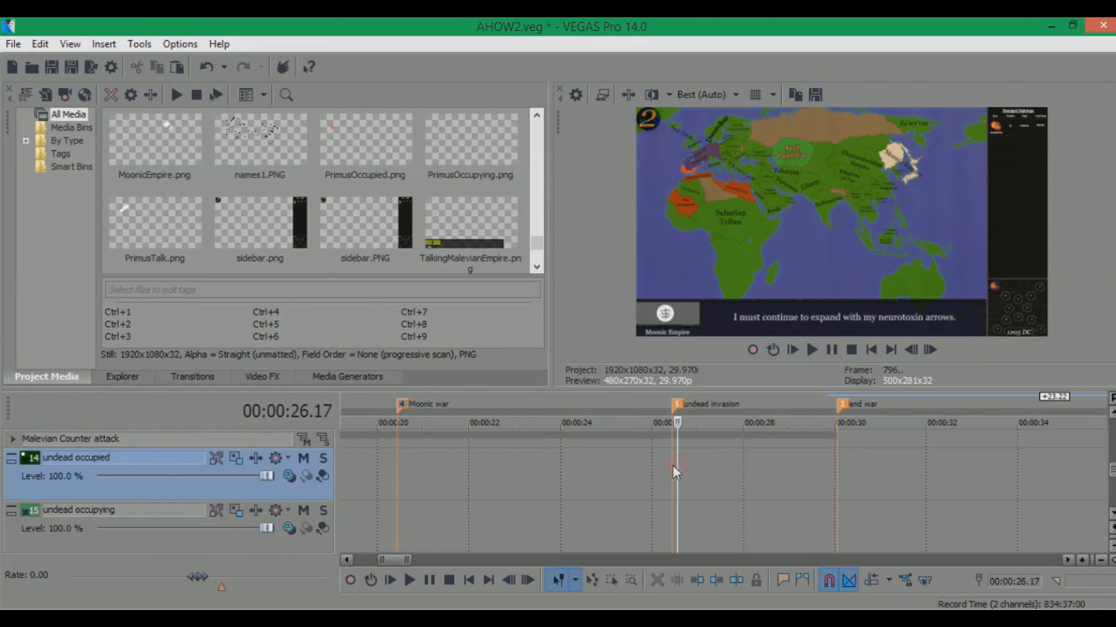
click(131, 613)
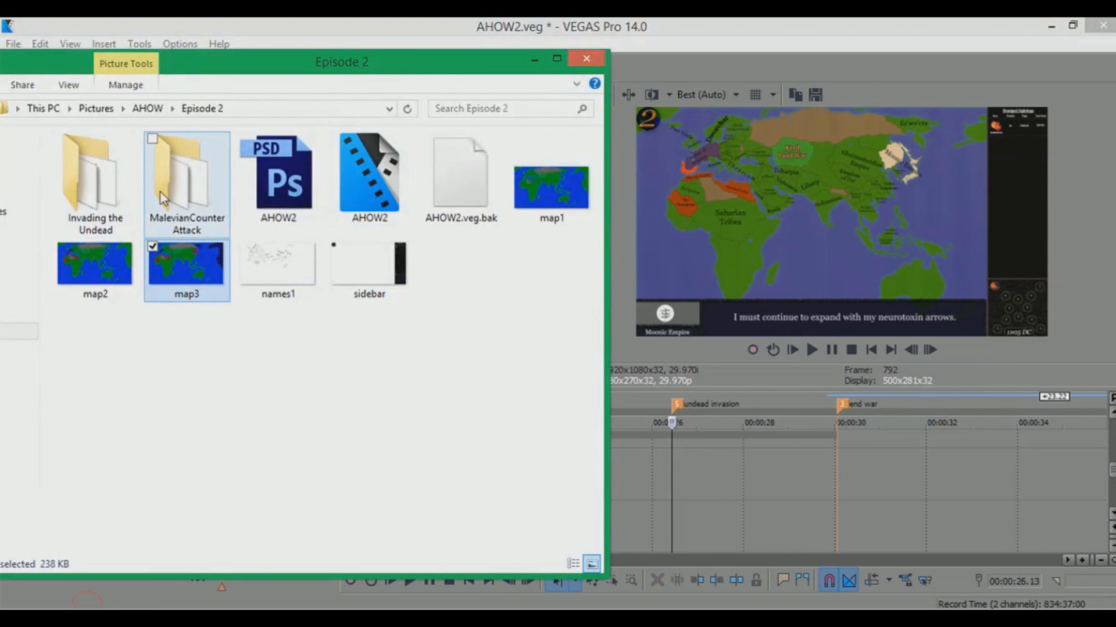
double_click(114, 192)
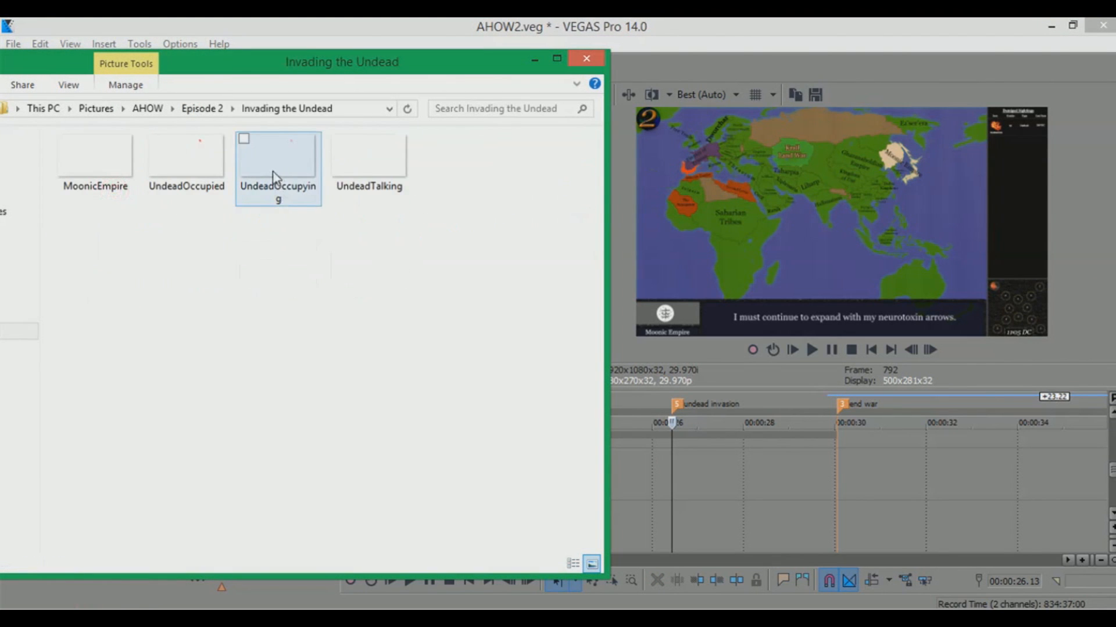
drag(275, 177, 674, 397)
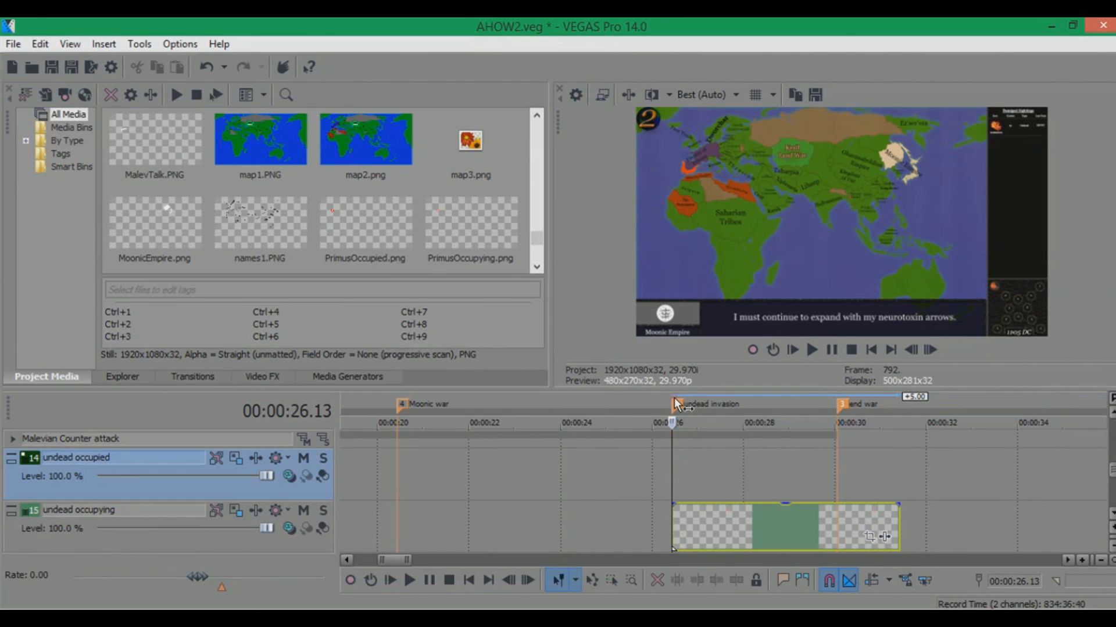
Open the UndeadOccupying event's Pan/Crop, enable the mask, and draw a first mask shape below the red territory
click(869, 537)
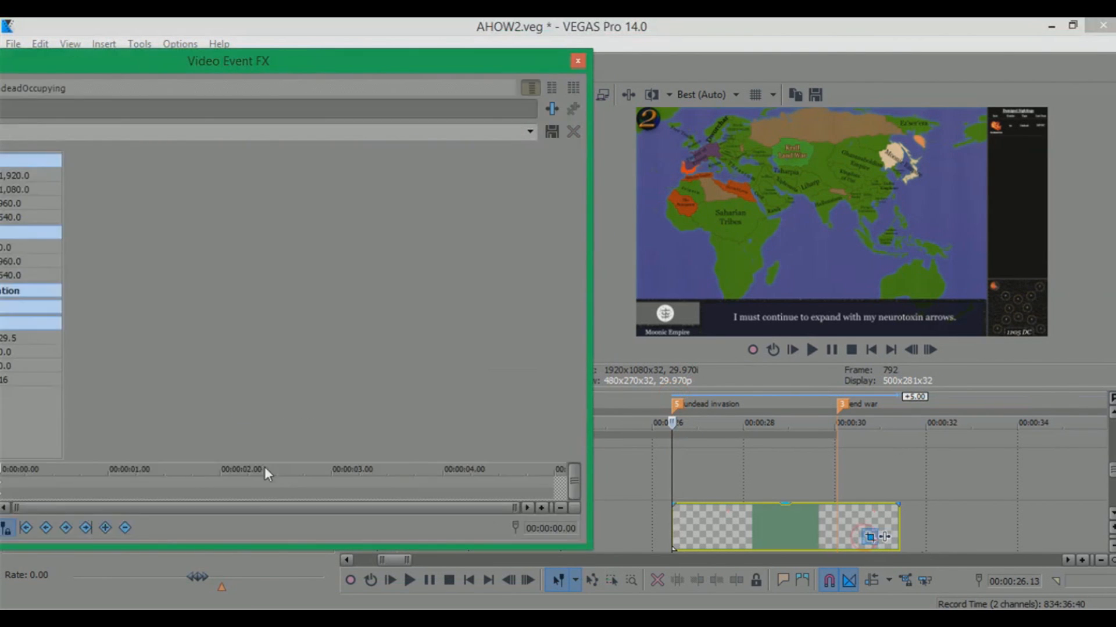
drag(347, 68, 565, 68)
click(102, 495)
drag(618, 227, 497, 313)
scroll(497, 312, up, 10)
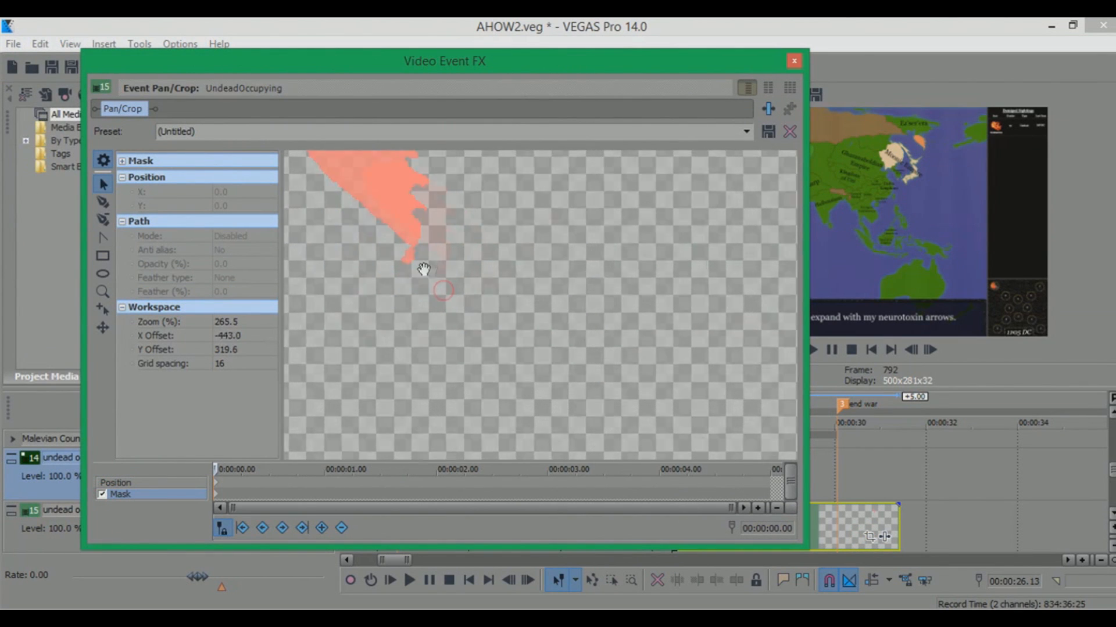
scroll(480, 307, up, 1)
click(103, 201)
click(413, 244)
click(434, 261)
click(470, 306)
click(483, 319)
click(467, 327)
click(417, 300)
click(399, 274)
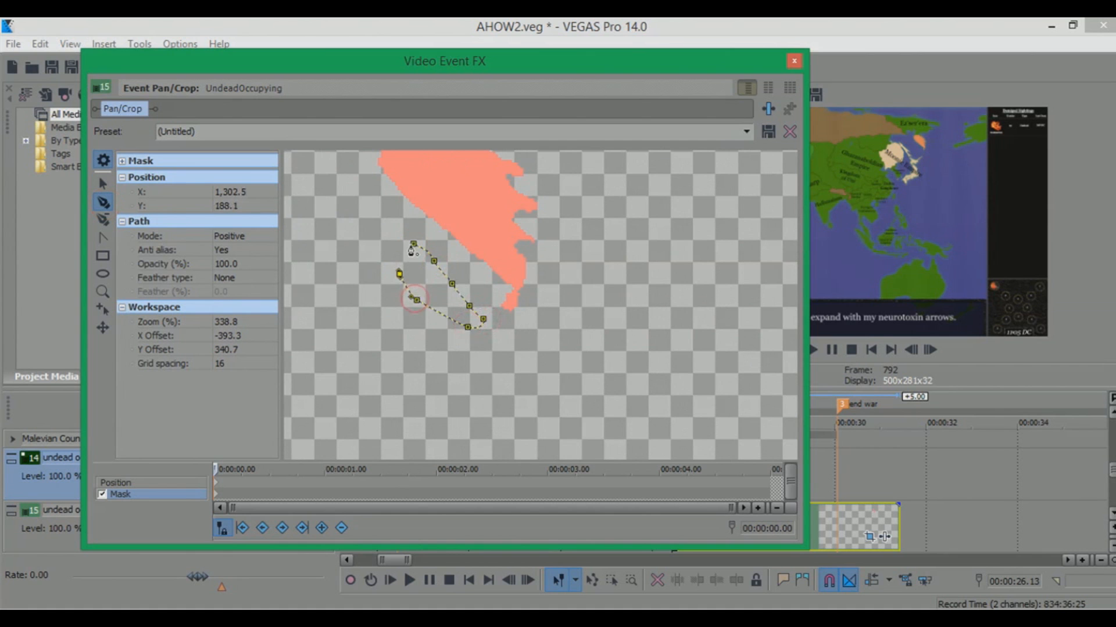
click(413, 244)
Draw a second mask shape around the right edge of the red territory
click(568, 210)
click(559, 230)
click(545, 275)
click(539, 298)
click(539, 316)
click(566, 296)
click(572, 286)
click(586, 243)
click(568, 210)
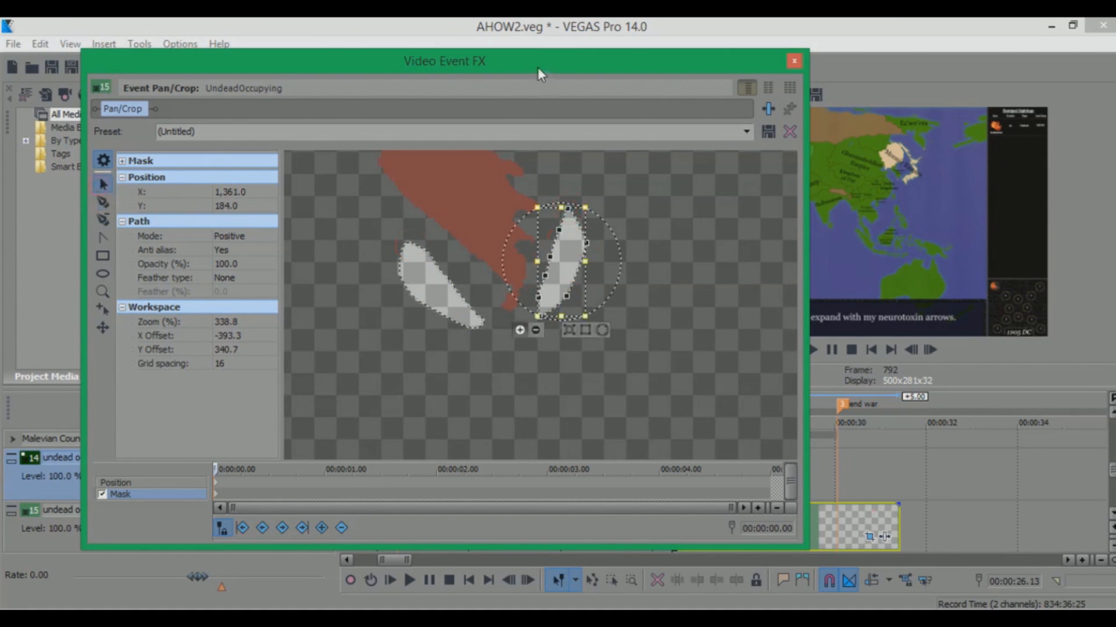
At about one and a half seconds into the event, drag the mask points outward to cover more of the red territory
drag(538, 67, 375, 63)
click(742, 396)
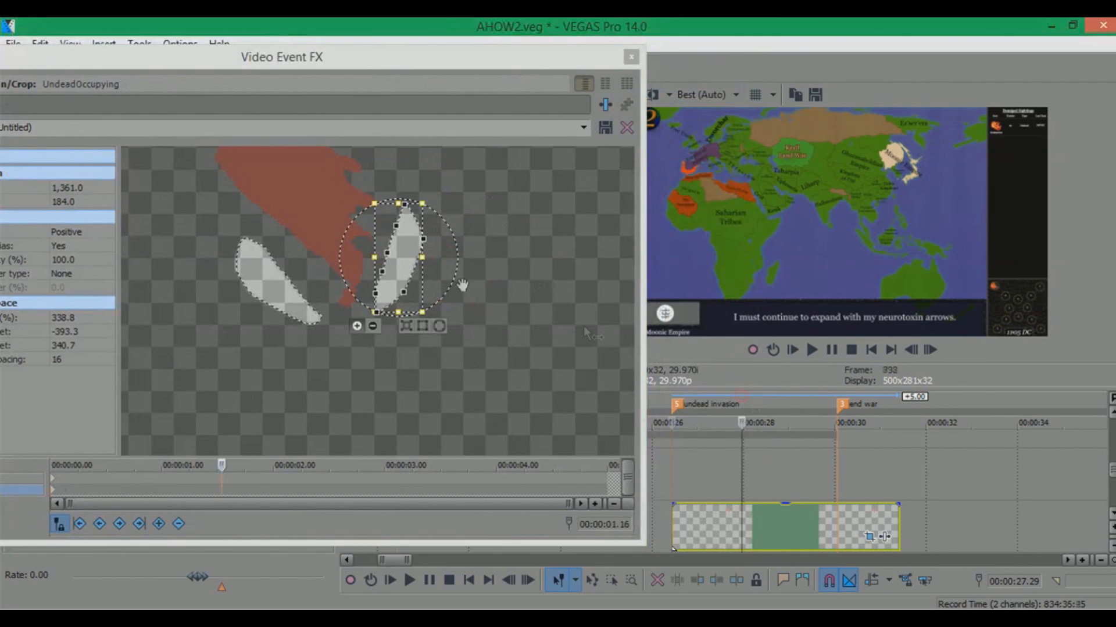
click(514, 293)
click(386, 253)
drag(386, 252, 322, 227)
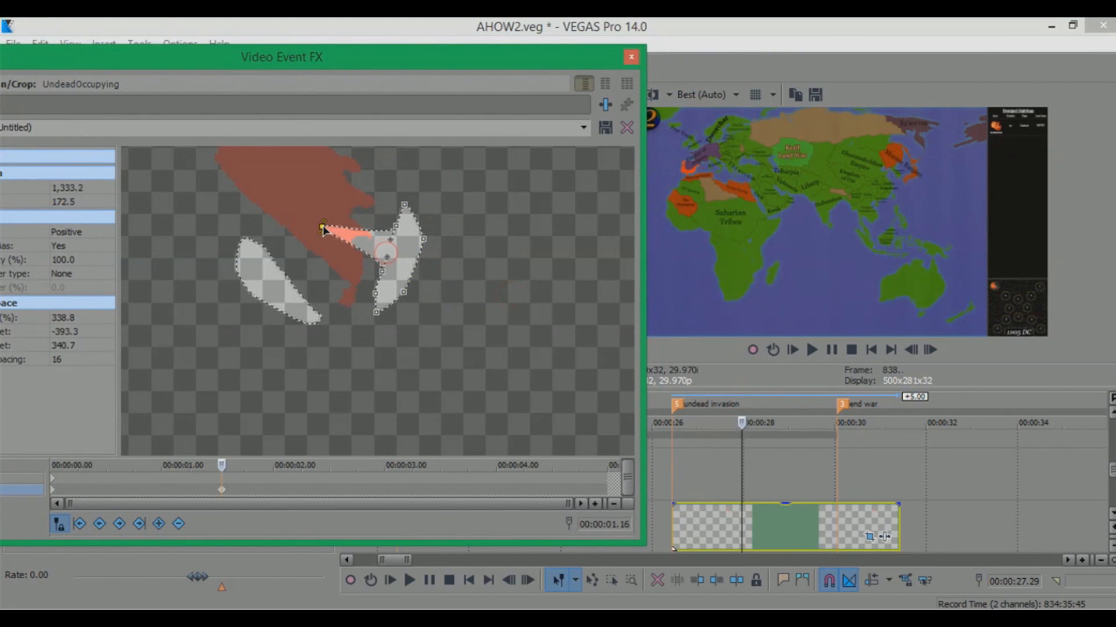
drag(392, 230, 354, 190)
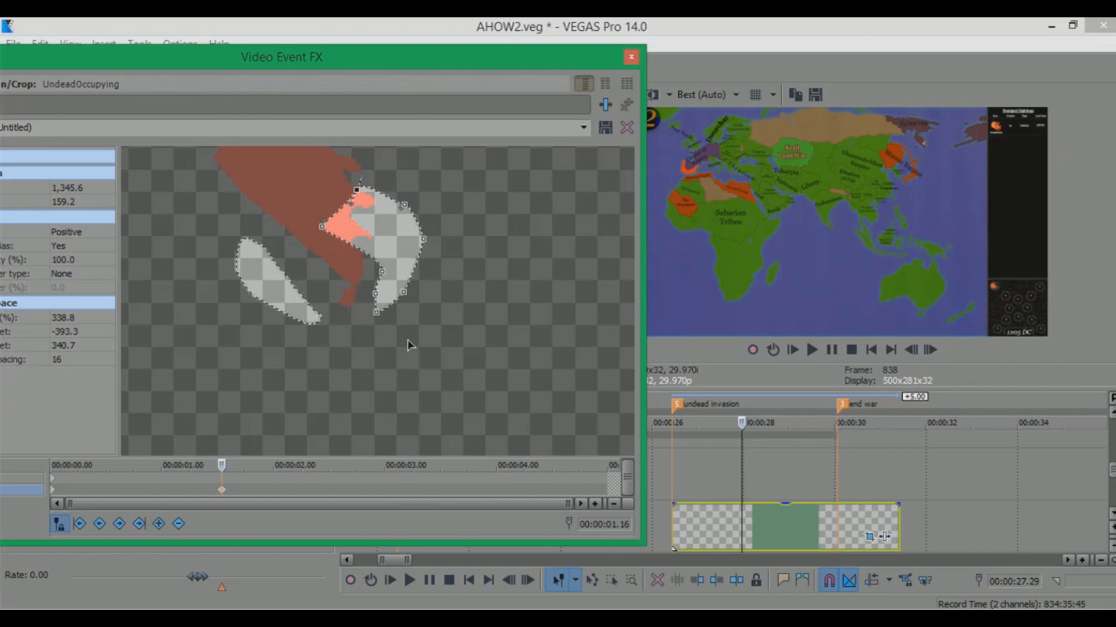
click(292, 289)
drag(274, 250, 343, 228)
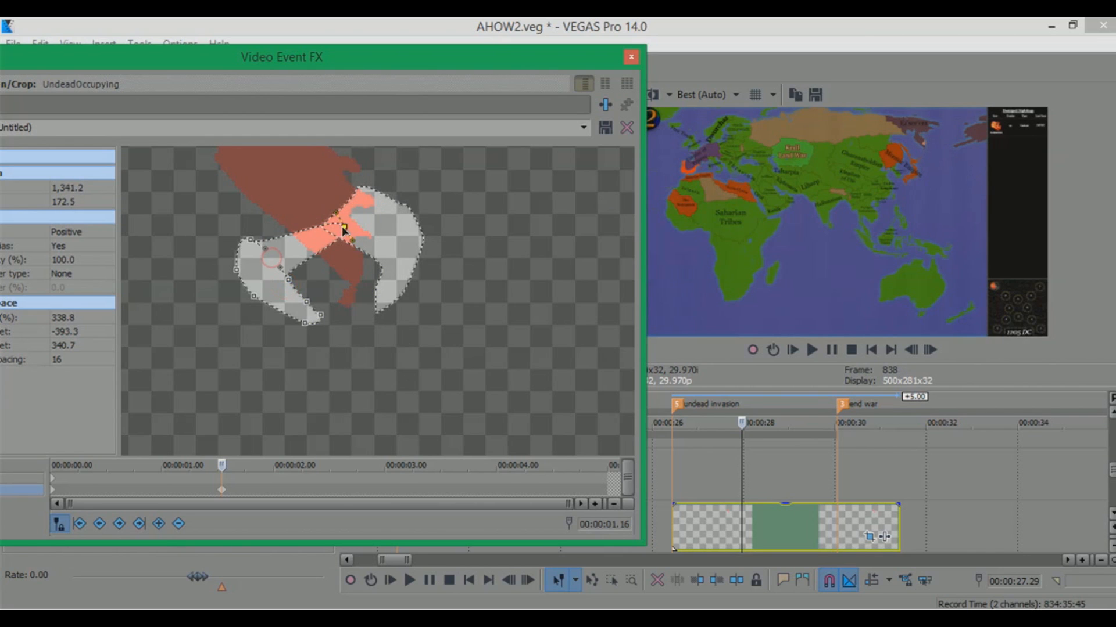
drag(290, 283, 433, 250)
drag(304, 298, 384, 307)
Near the end war marker, drag the mask points further outward to expand the occupied area
click(796, 406)
click(820, 403)
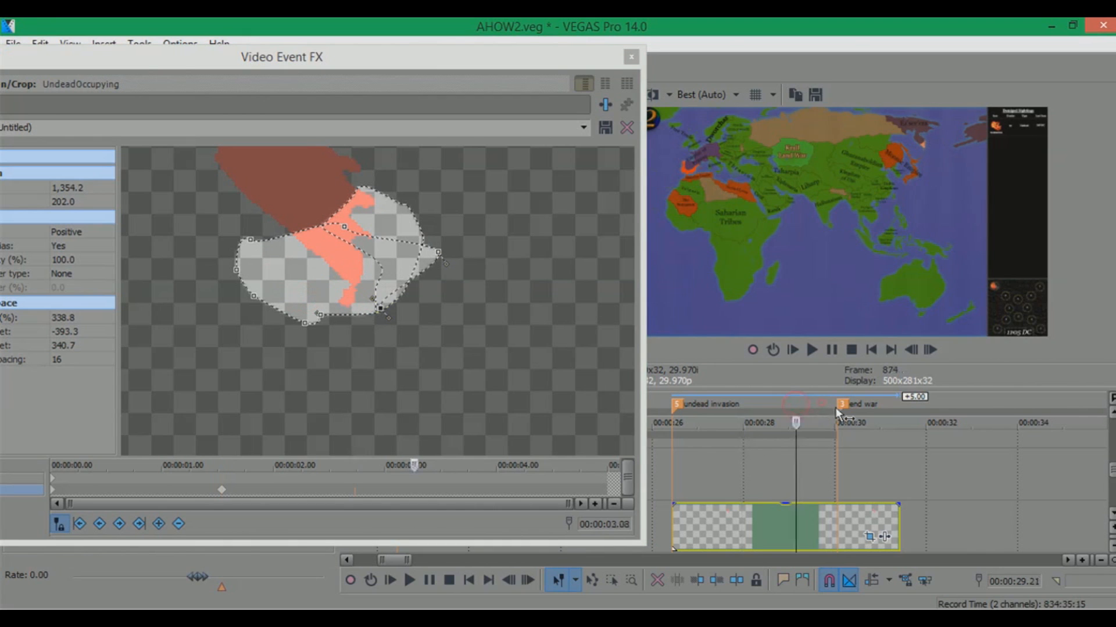
click(840, 401)
click(344, 206)
drag(320, 226, 299, 187)
drag(234, 204, 320, 318)
click(387, 342)
drag(431, 339, 419, 291)
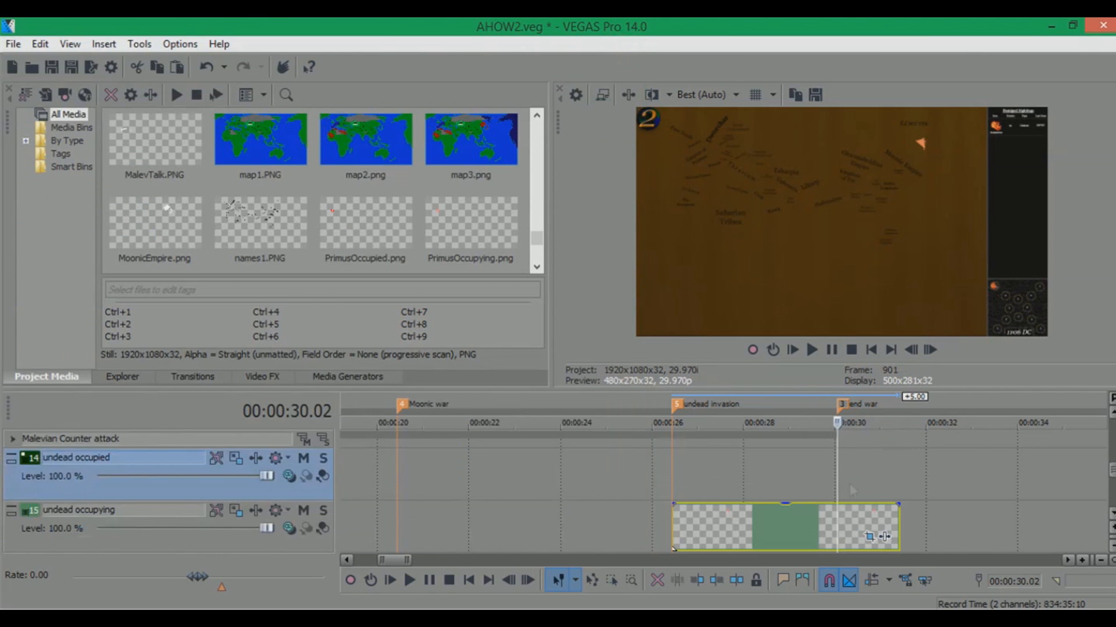
Drag UndeadOccupied from the Invading the Undead folder onto the undead occupied track at the undead invasion marker
click(1112, 505)
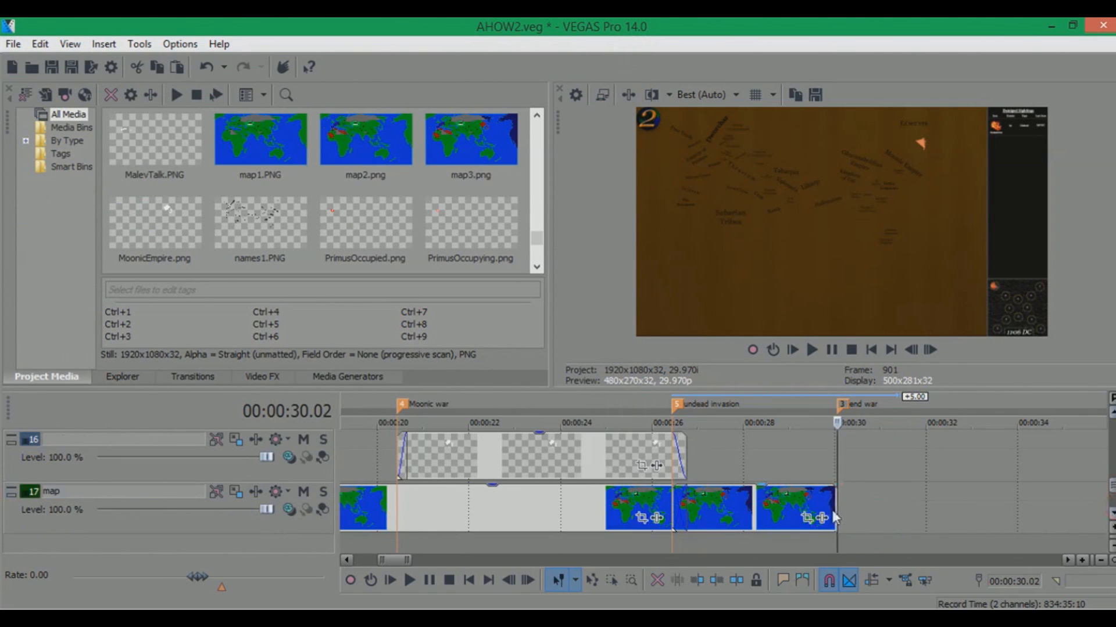
drag(1112, 486, 1112, 491)
drag(835, 492, 1112, 473)
click(109, 606)
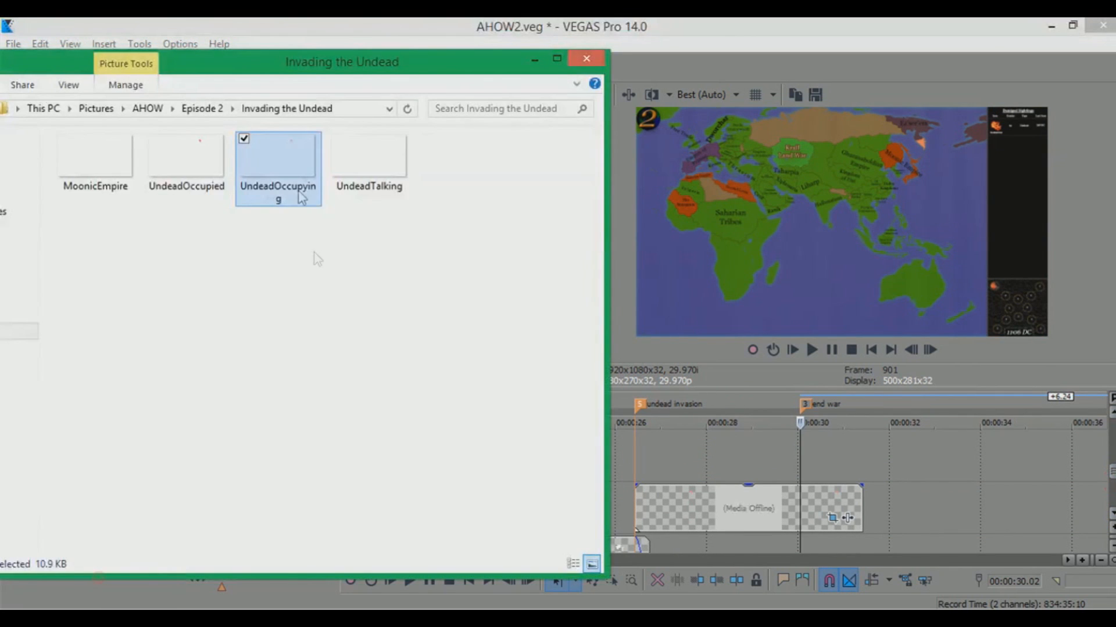
drag(164, 160, 660, 456)
Paste the undead occupying event's attributes onto the UndeadOccupied event
click(720, 508)
right_click(754, 456)
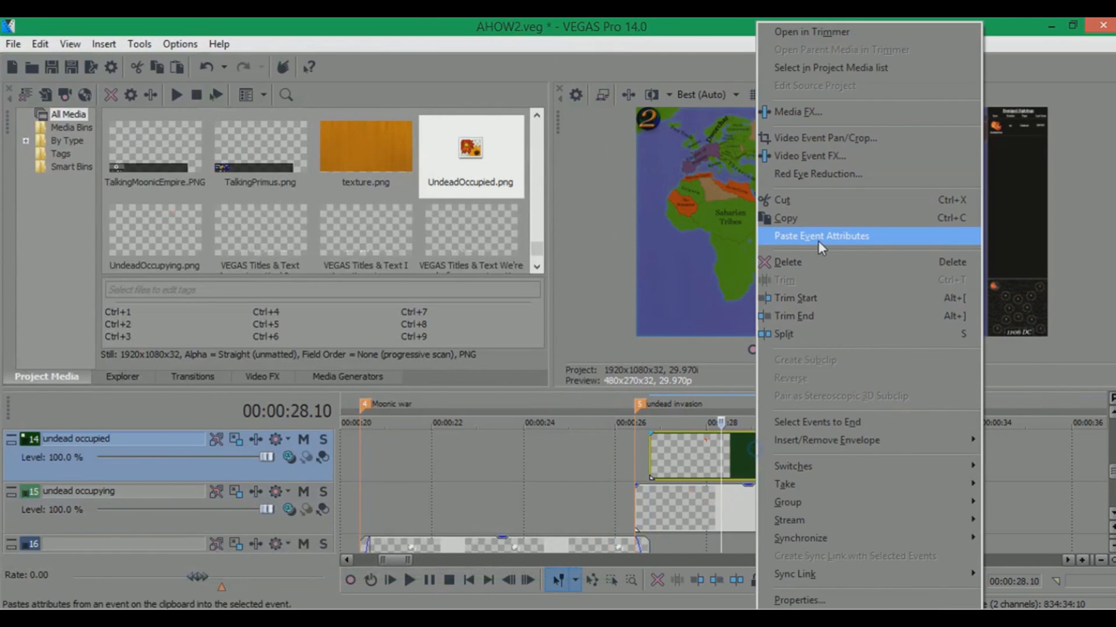
click(819, 242)
Copy a talk text event and paste it onto the text track starting at the undead invasion marker
click(642, 407)
drag(1109, 475, 1108, 452)
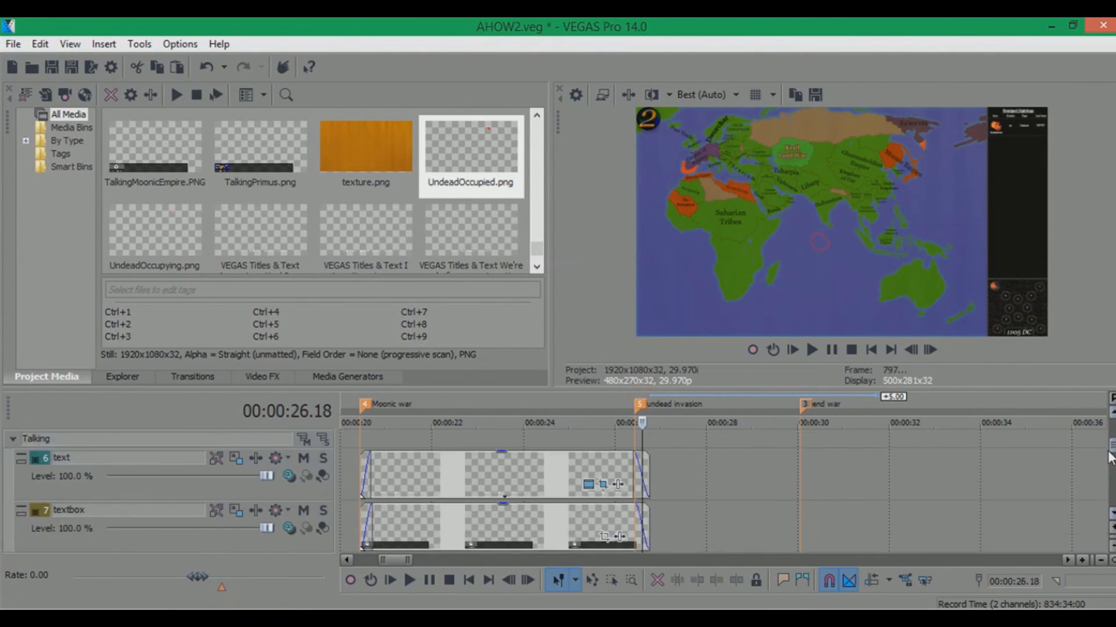
click(540, 528)
scroll(535, 524, down, 2)
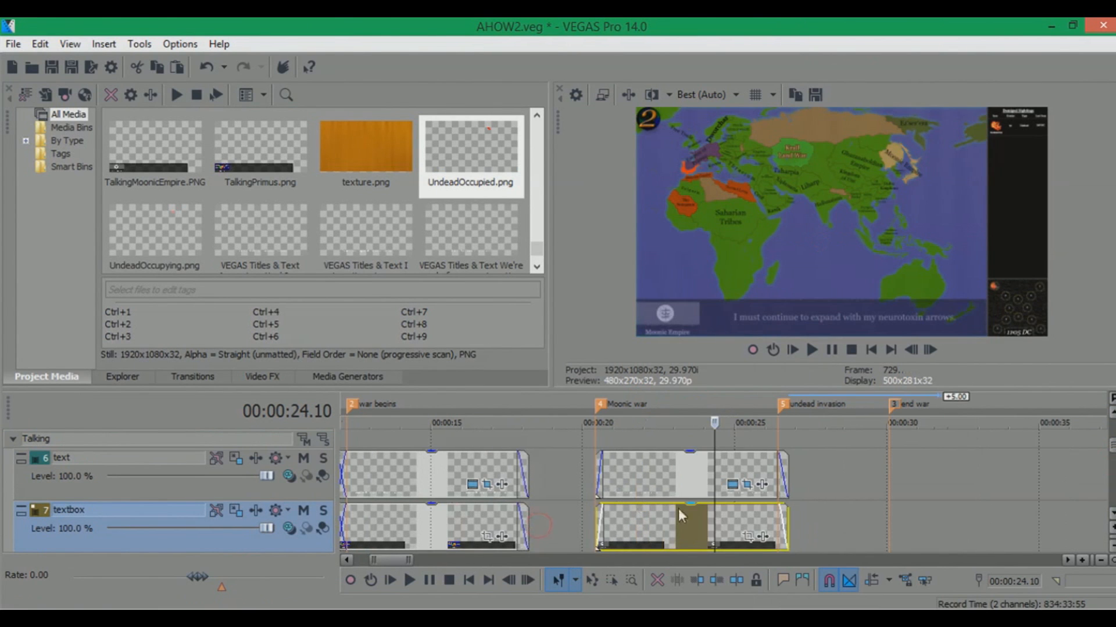
click(788, 480)
scroll(797, 487, up, 2)
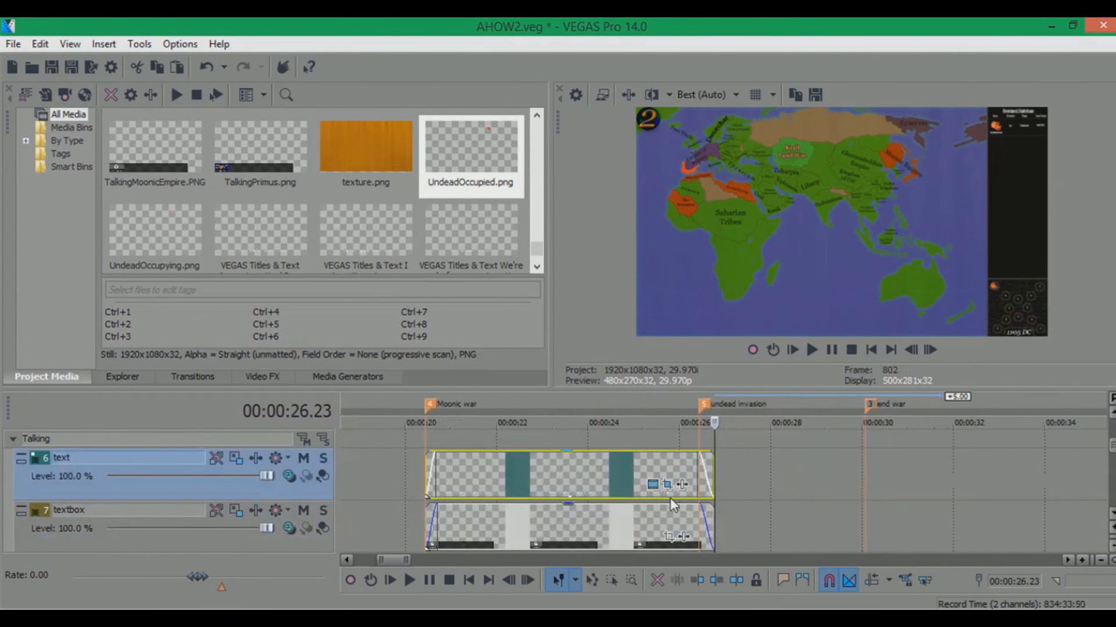
click(605, 473)
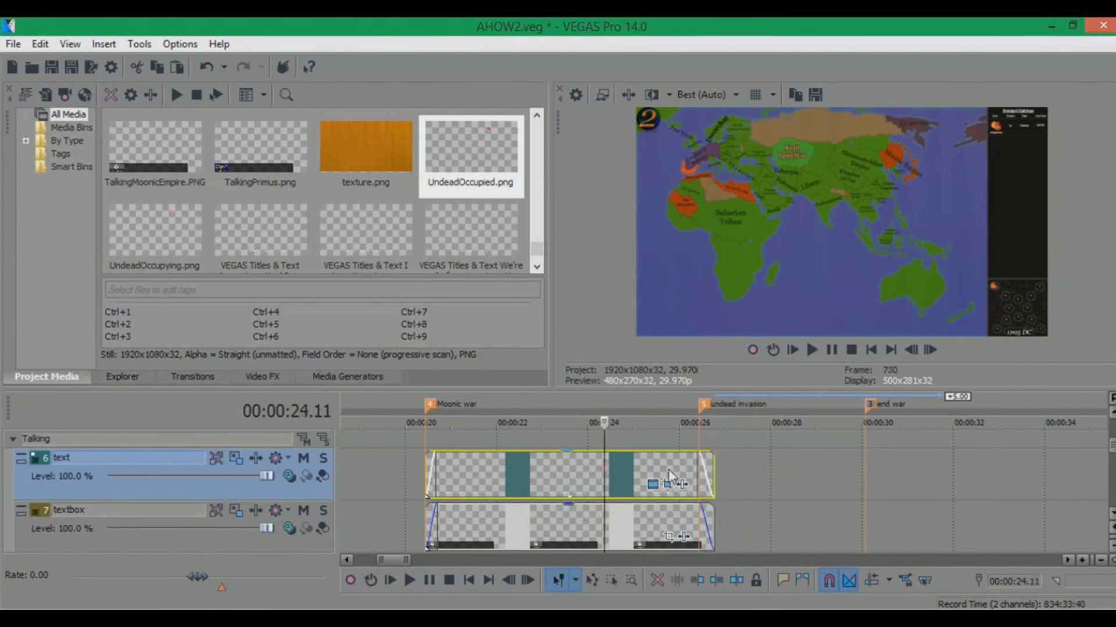
click(776, 461)
key(ctrl+v)
click(674, 292)
drag(868, 486, 776, 469)
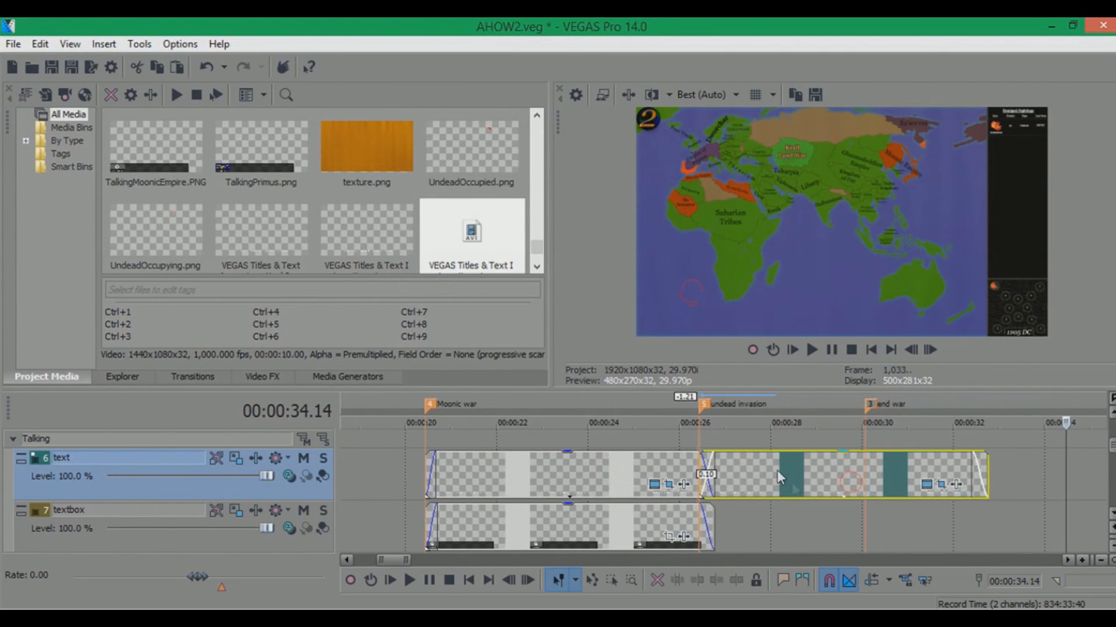
click(776, 470)
Write the new text event's dialogue as "Who dares invade the land of the dead? Those who do will become undead."
click(927, 483)
click(341, 287)
text(Who dares invade the land )
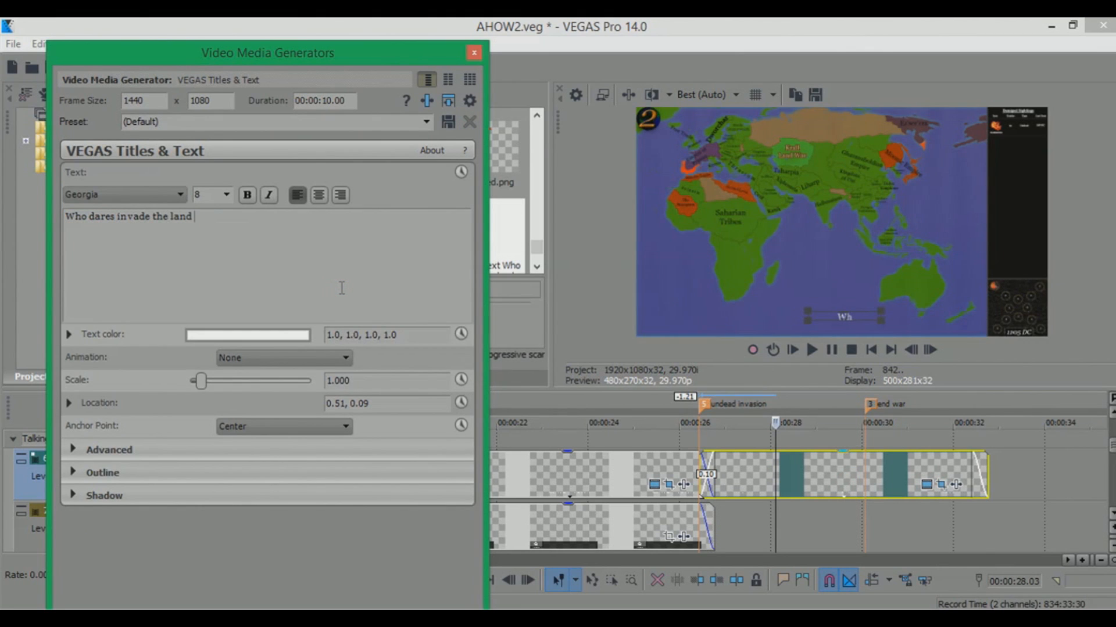
text(of the dead? )
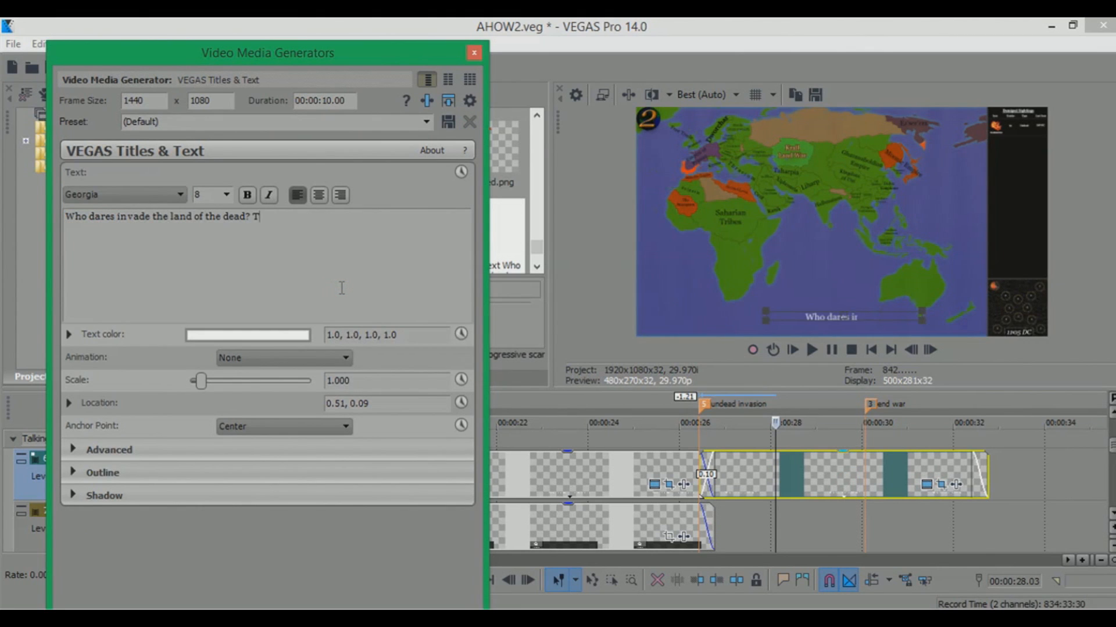
text(Those who do will per)
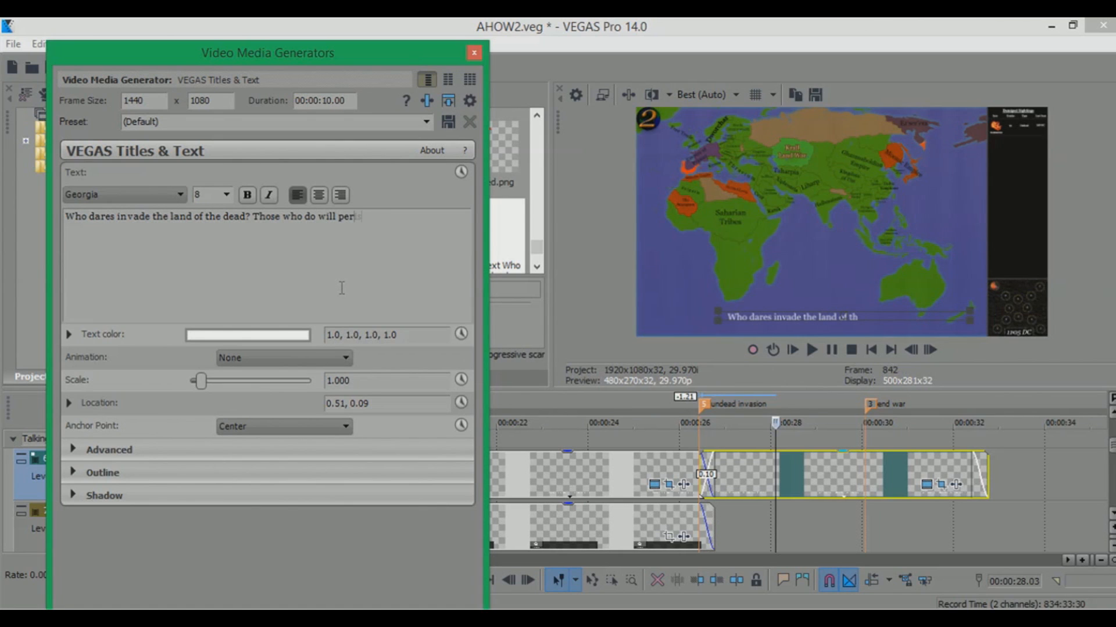
key(BackSpace)
key(BackSpace)
key(BackSpace)
key(BackSpace)
key(BackSpace)
key(BackSpace)
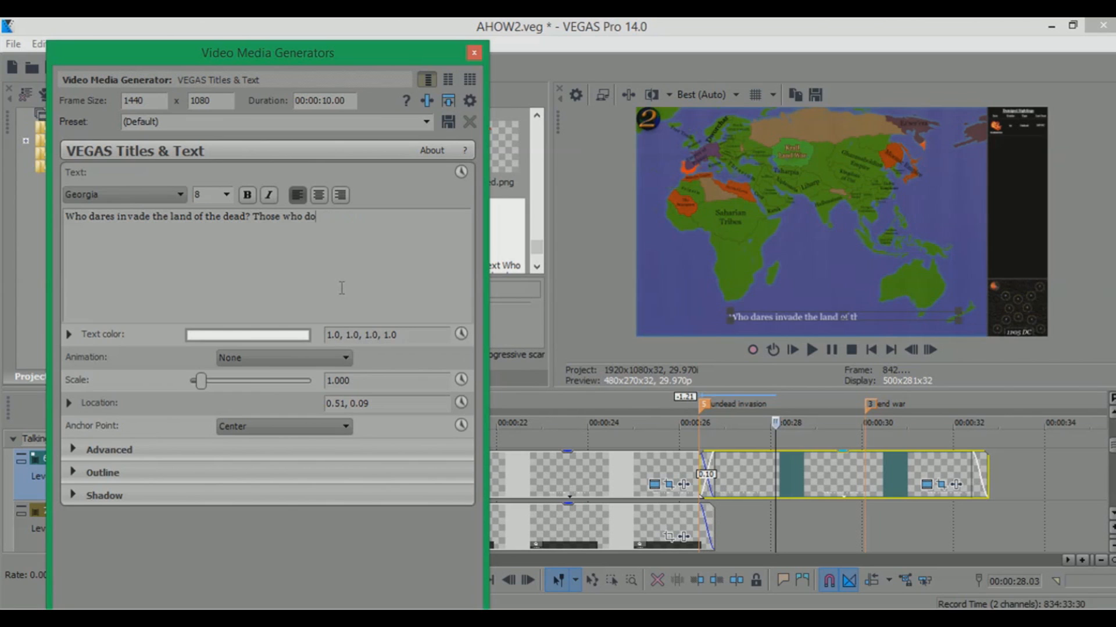
text(who)
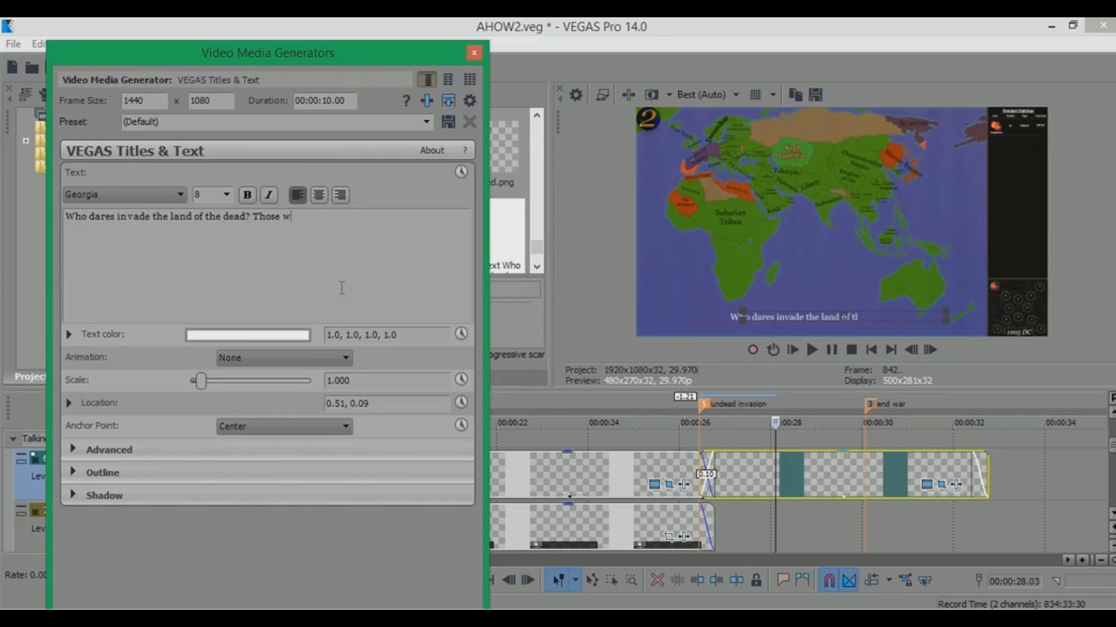
text( do will become us)
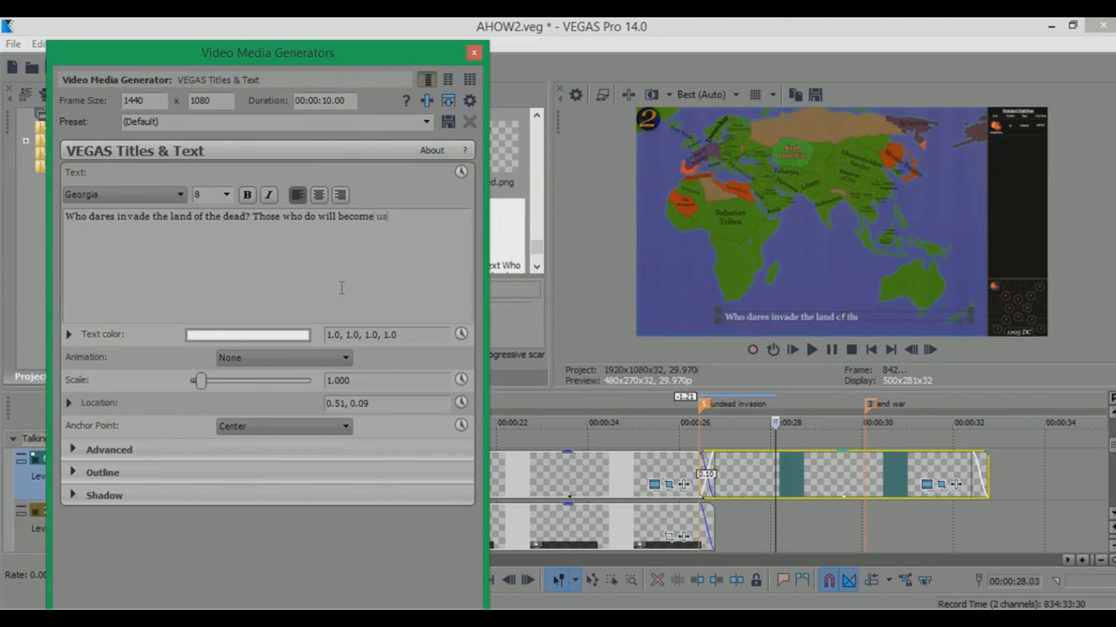
text(.)
key(ctrl+a)
click(357, 241)
drag(426, 224, 378, 223)
text(und)
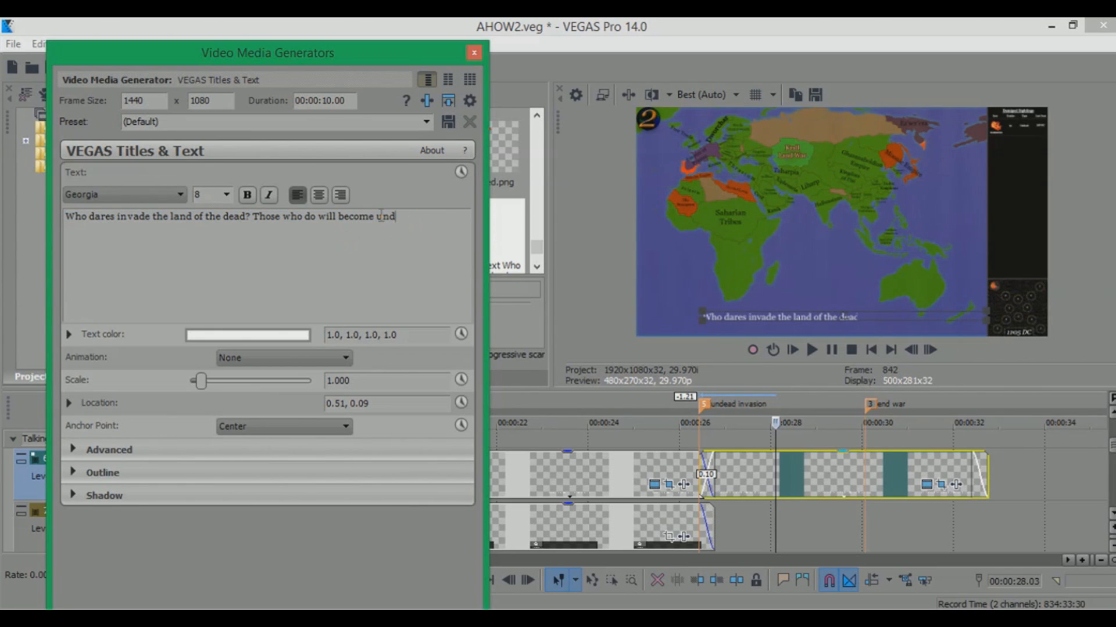
Set the whole text's font size to 6 and close the text generator
key(ctrl+a)
double_click(211, 194)
text(5)
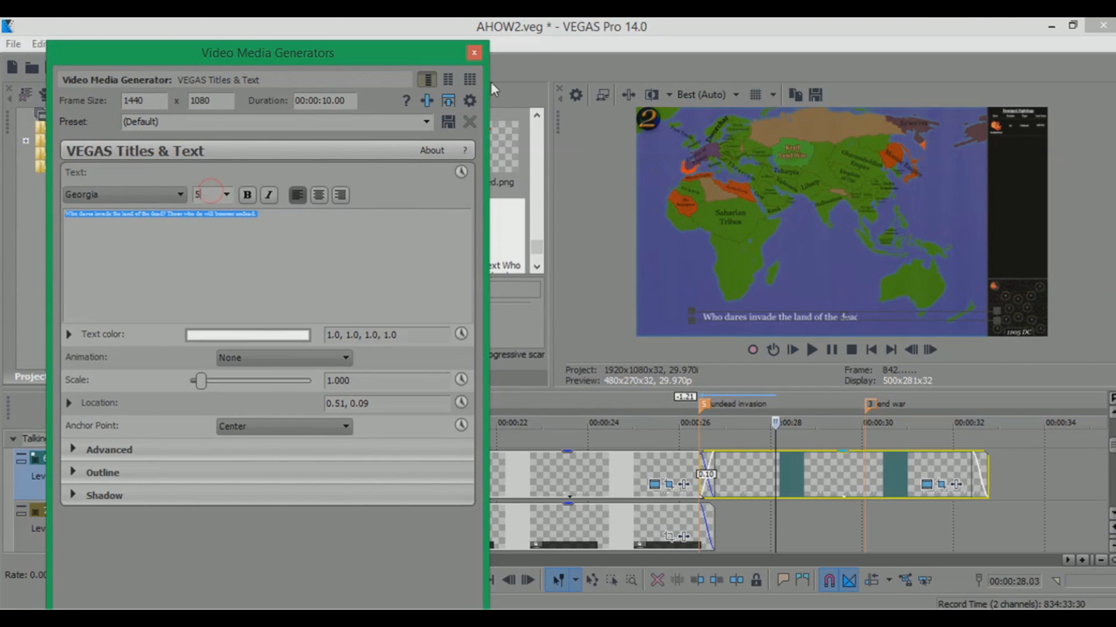
click(474, 53)
Rename the unnamed track 16 as "Moonic talking"
drag(1113, 453, 1112, 484)
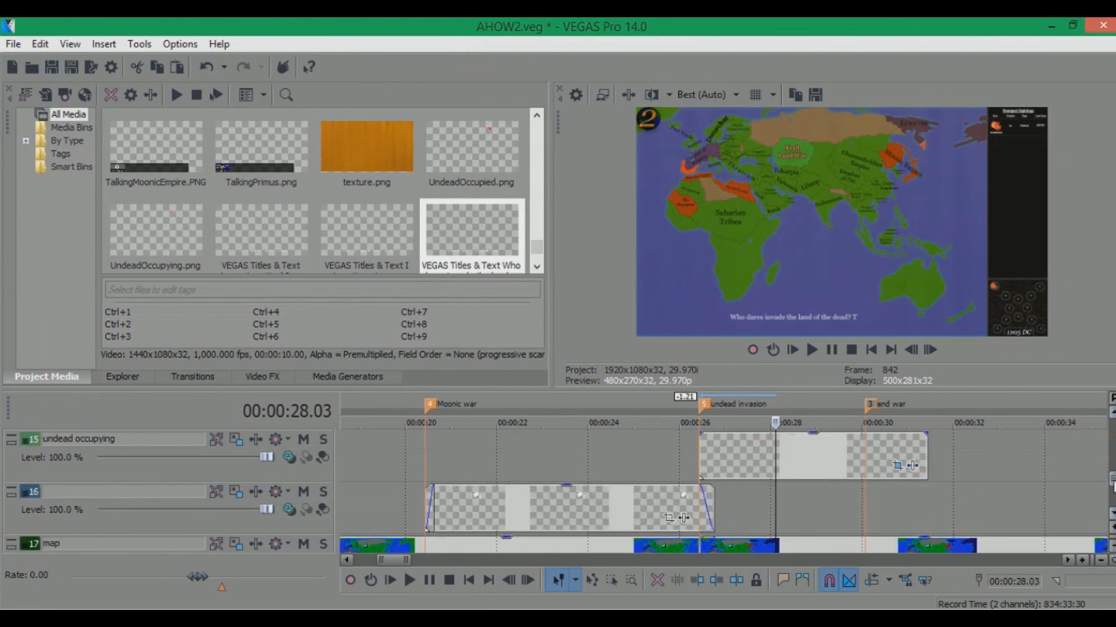
click(692, 524)
double_click(170, 491)
text(Moonic talking)
key(Return)
Insert a new video track and name it "Undead talking"
right_click(169, 490)
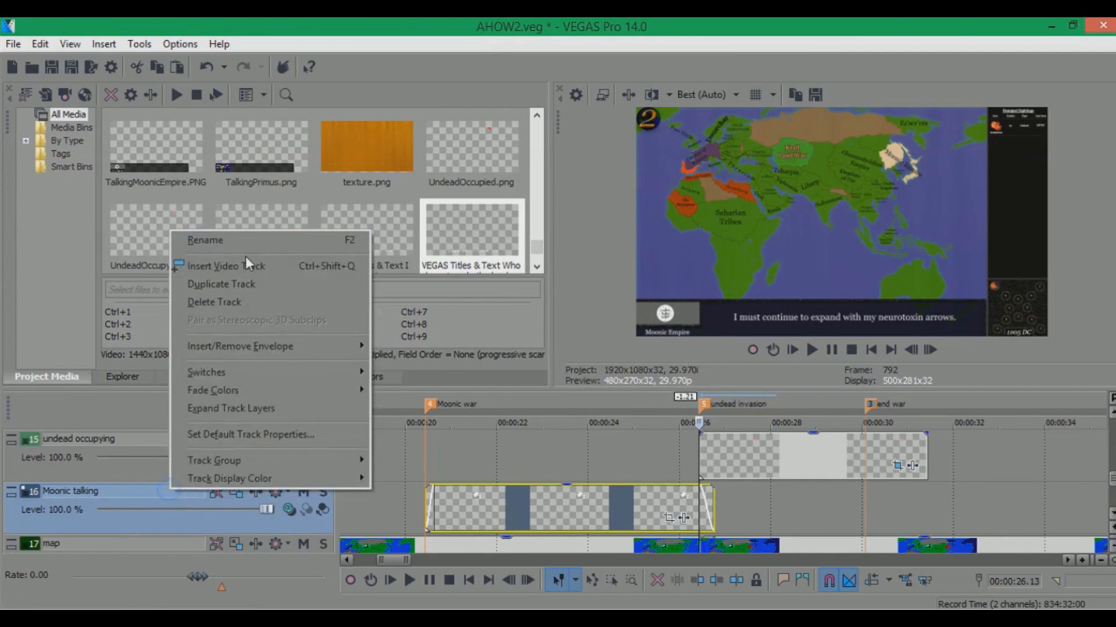
click(245, 264)
double_click(86, 492)
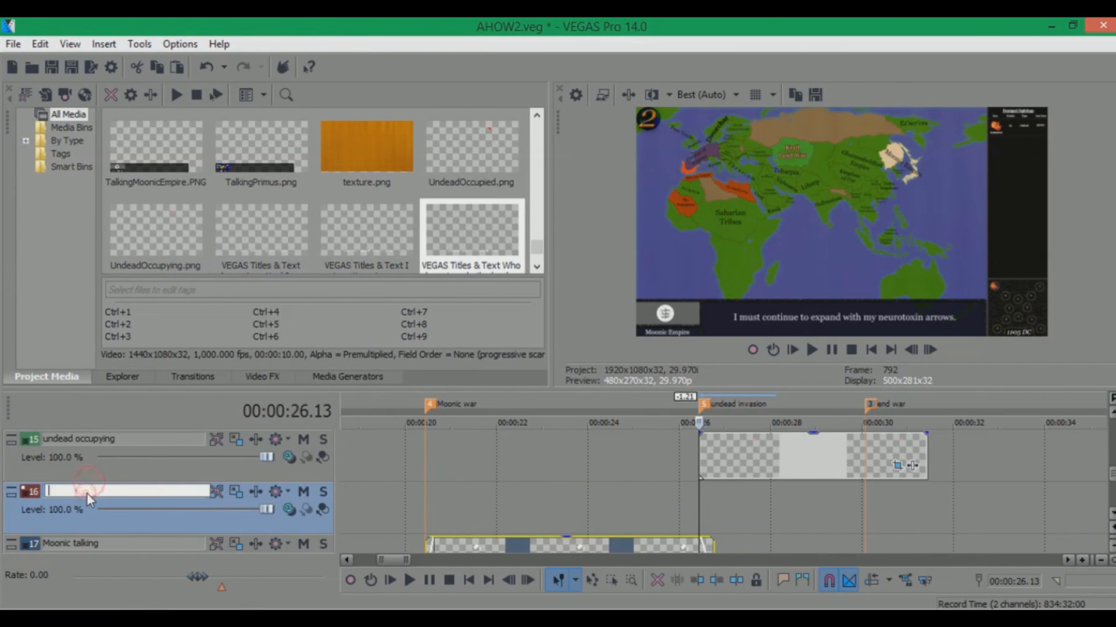
text(Undead talking)
key(Return)
Drag UndeadTalking from the Invading the Undead folder onto the Undead talking track at the undead invasion marker
click(75, 582)
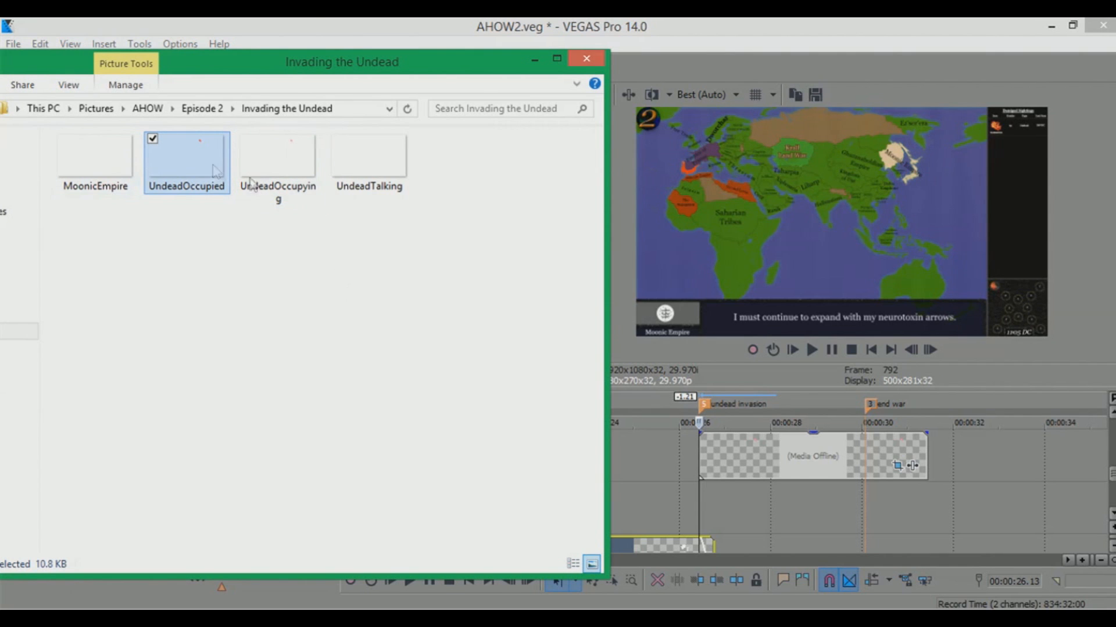
drag(370, 169, 714, 486)
click(730, 396)
click(745, 396)
click(776, 395)
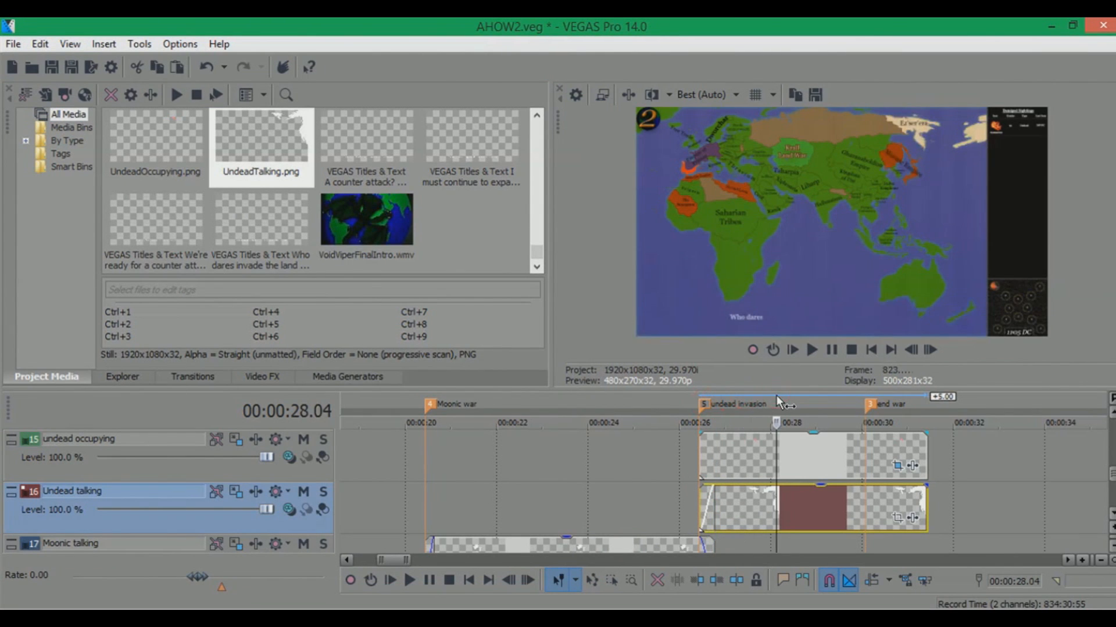
Scrub through the timeline around the war markers to preview the undead invasion and earlier war animations
click(700, 396)
click(708, 393)
click(743, 395)
click(750, 395)
click(771, 395)
click(779, 395)
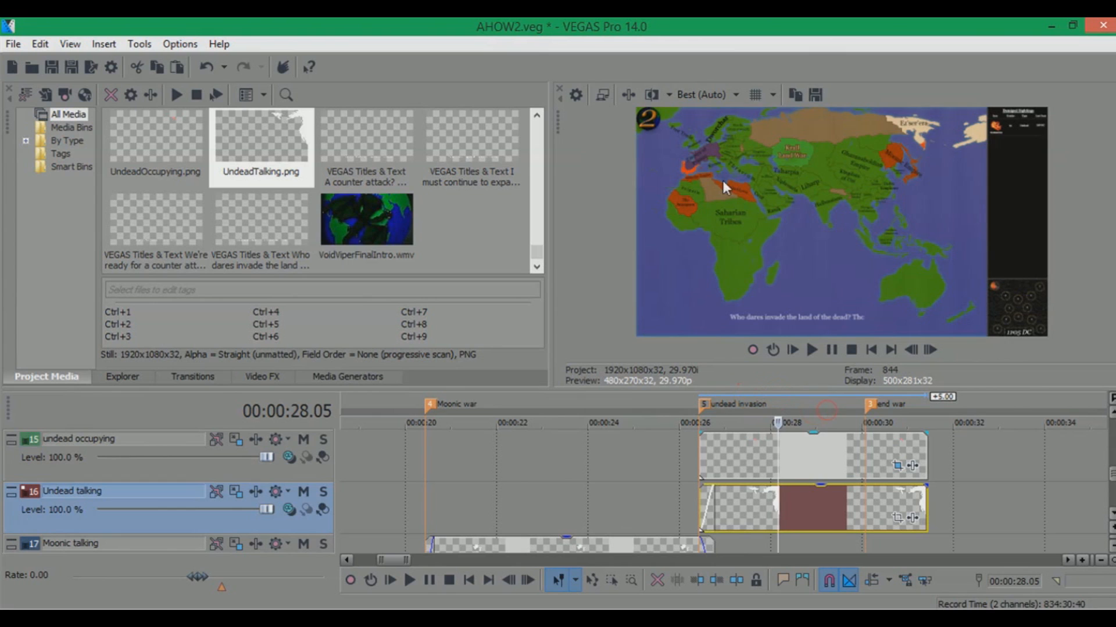
drag(1110, 472, 1110, 457)
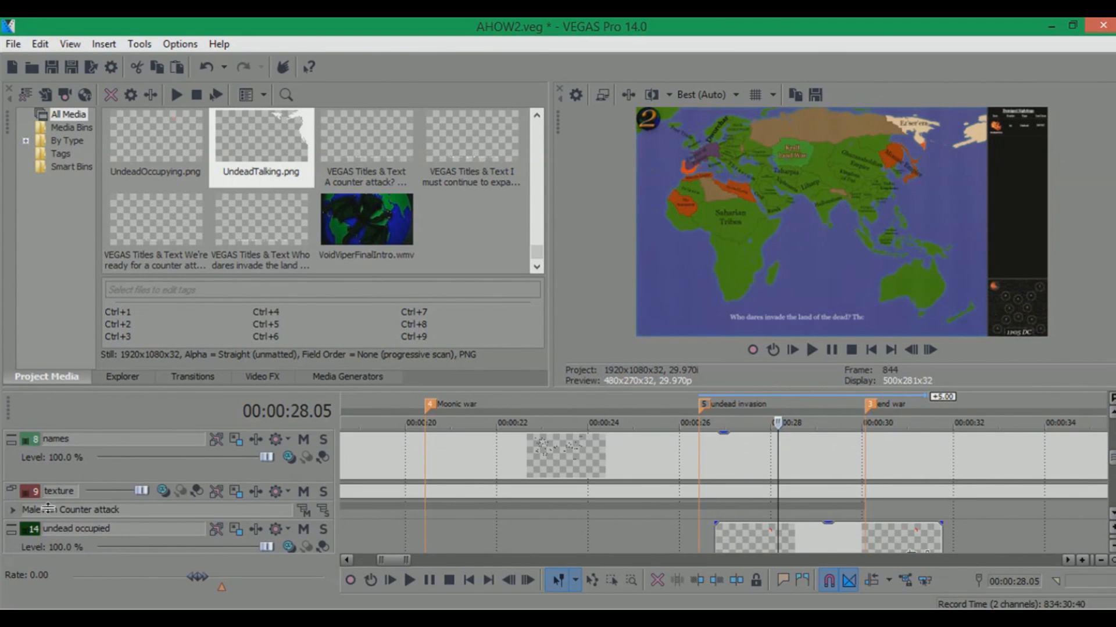
click(805, 398)
click(828, 395)
click(838, 393)
click(741, 395)
click(726, 398)
click(616, 399)
click(535, 395)
scroll(540, 394, down, 2)
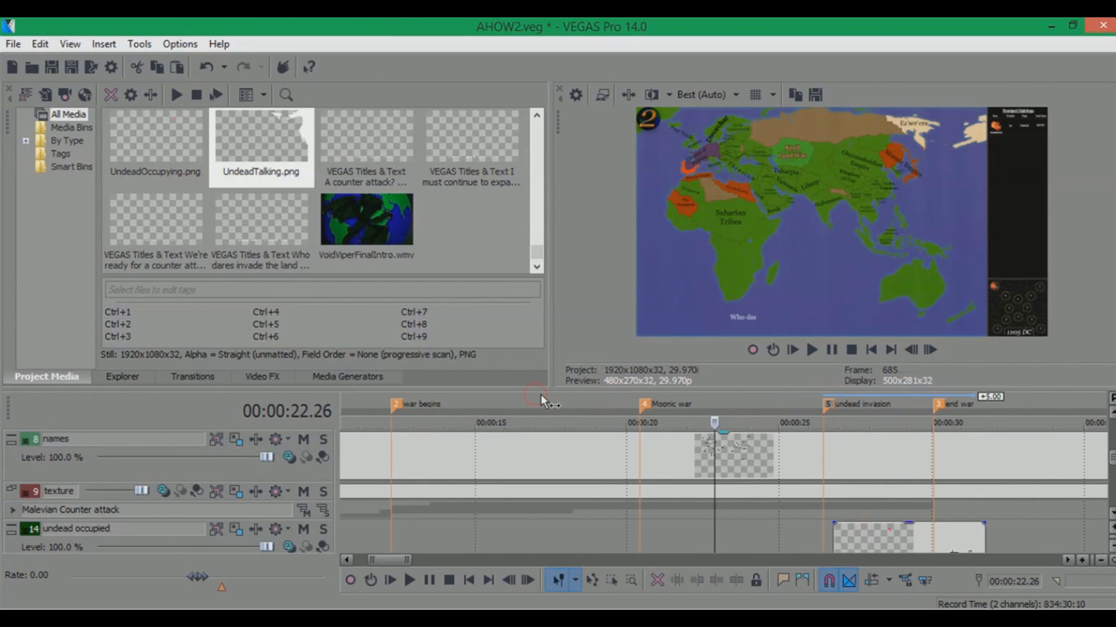
click(543, 395)
click(662, 393)
click(733, 393)
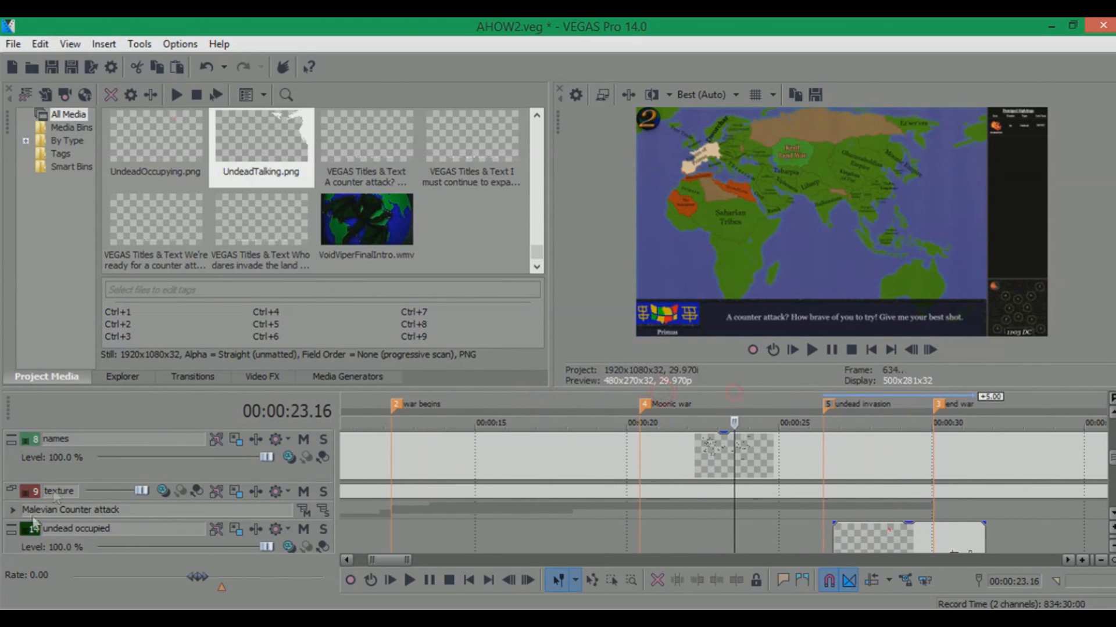
Expand the Malevian Counter attack folder and inspect the Red Occupied event's Pan/Crop mask
click(13, 509)
scroll(58, 506, down, 1)
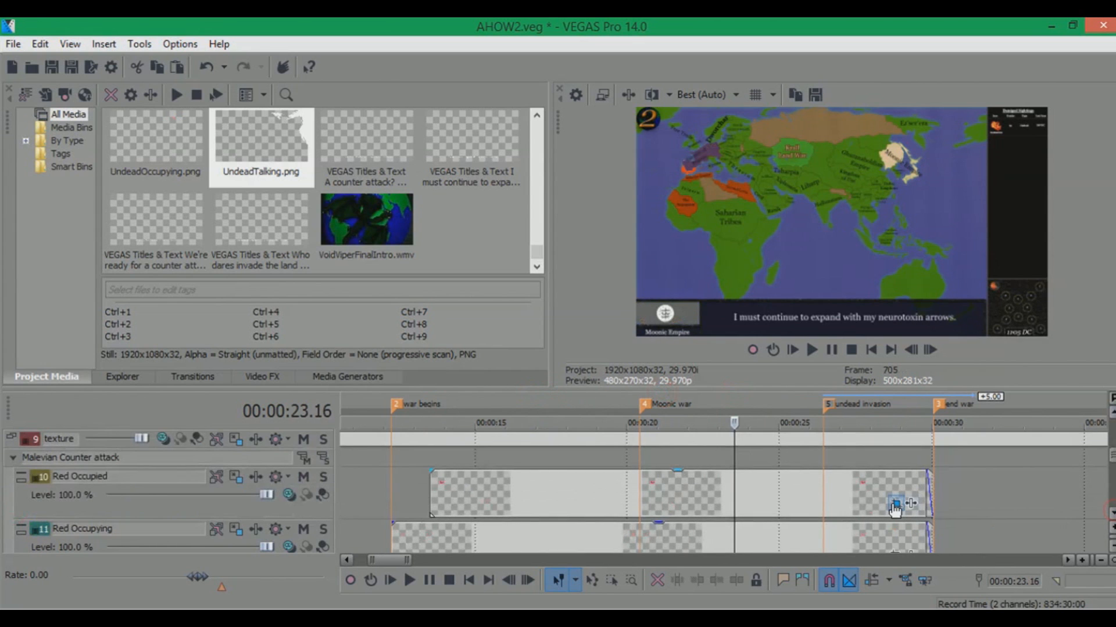
click(895, 504)
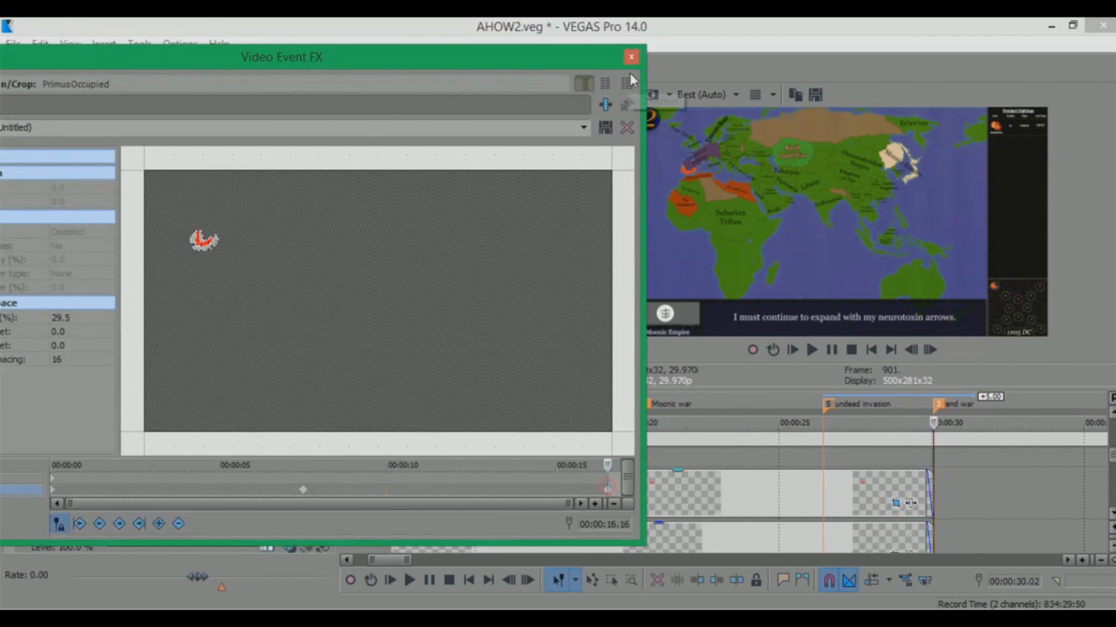
click(631, 57)
click(12, 458)
click(507, 422)
drag(1112, 464, 1111, 445)
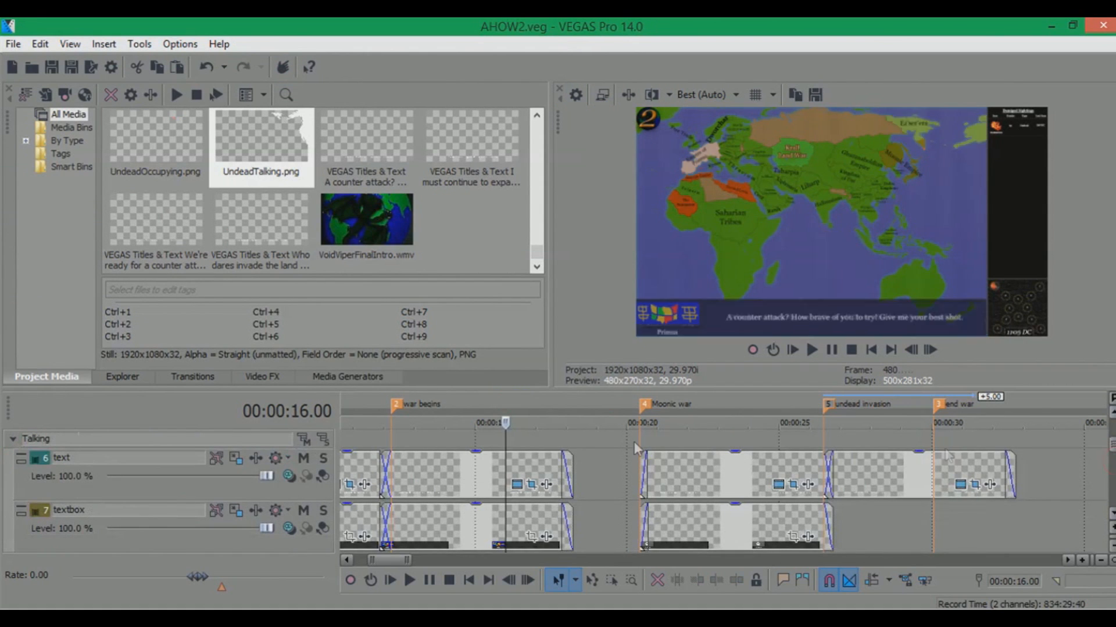
Copy the last talk text event and paste a new copy on the text track at about 00:00:33
scroll(430, 413, down, 3)
click(415, 401)
scroll(619, 423, up, 3)
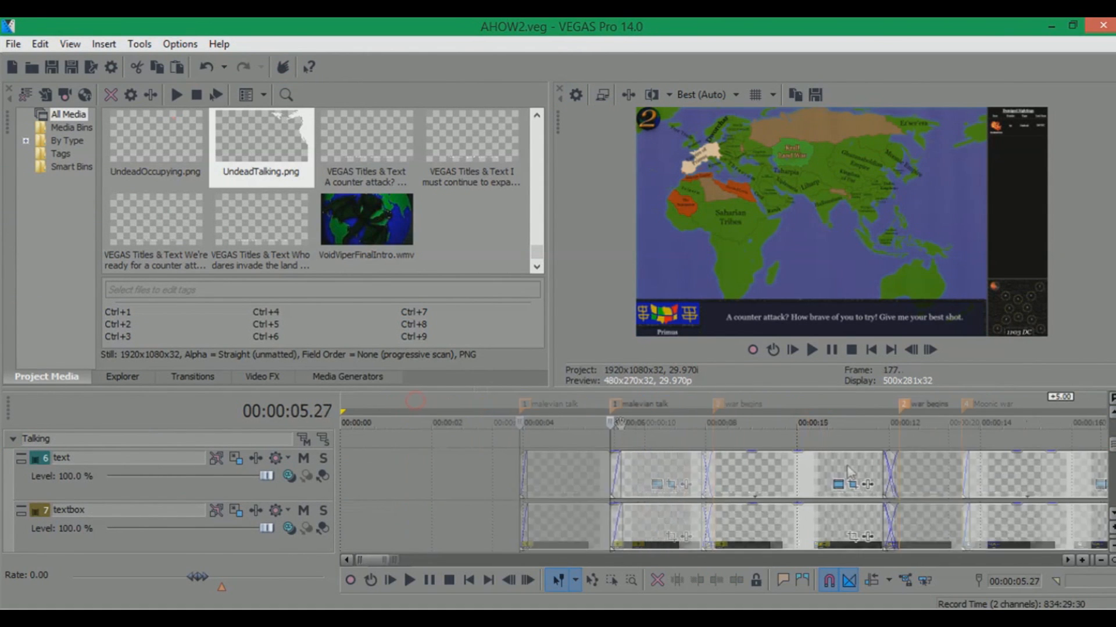
scroll(691, 480, down, 5)
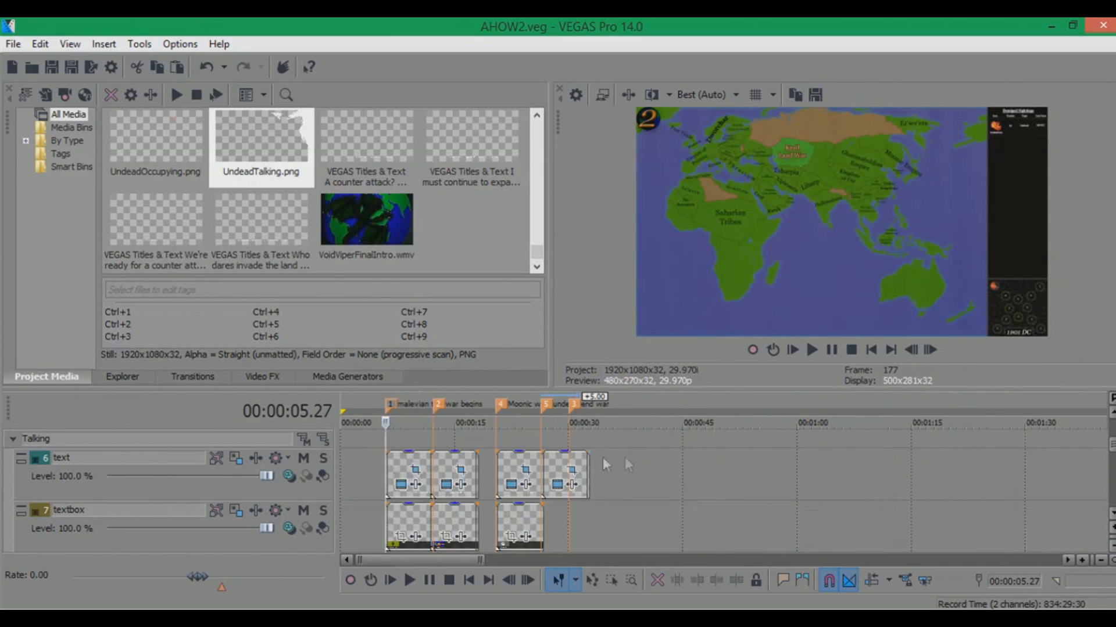
click(559, 463)
scroll(559, 462, up, 4)
key(ctrl+c)
click(856, 465)
key(ctrl+v)
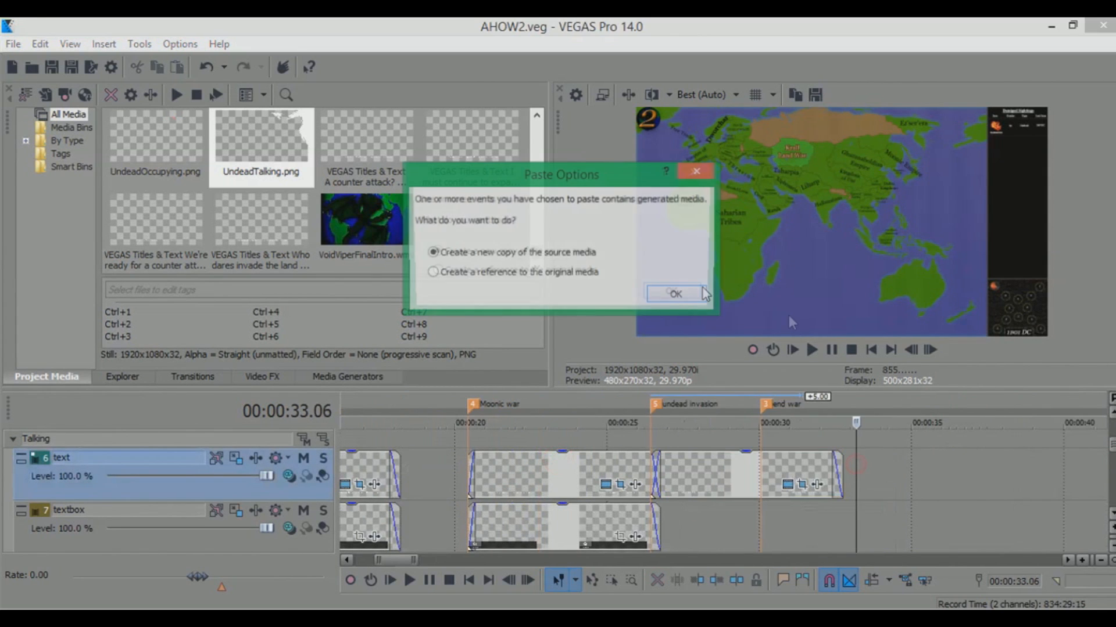
click(671, 291)
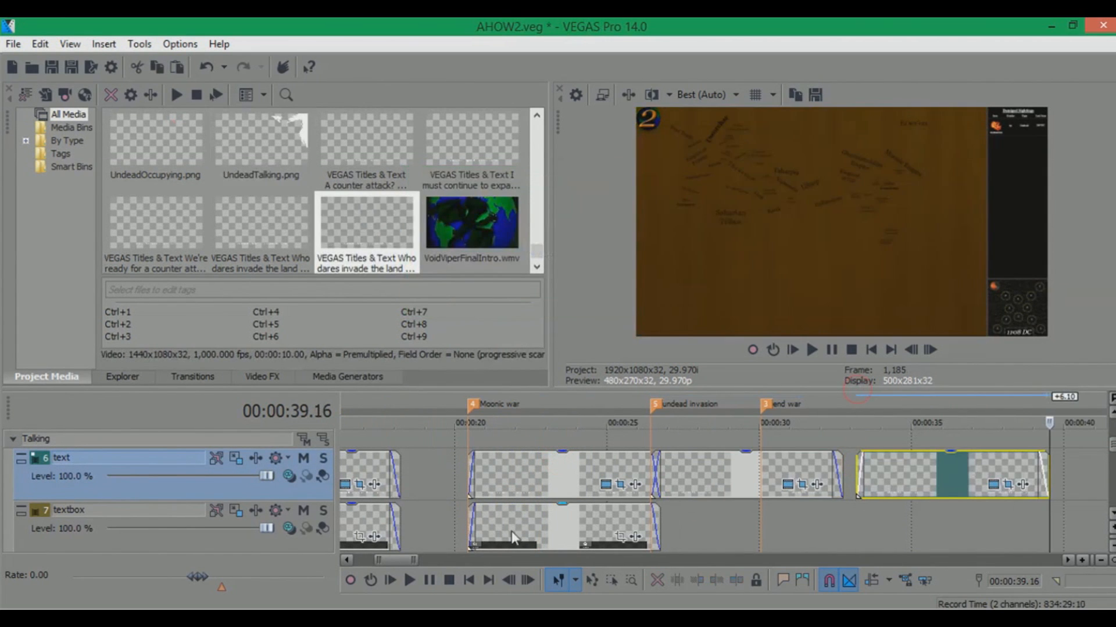
Copy a textbox event and paste it onto the textbox track at the same position
click(511, 531)
key(ctrl+c)
click(859, 517)
key(ctrl+v)
Open the Pan/Crop settings of the pasted textbox and text events to inspect their masks
click(858, 399)
click(855, 396)
click(1008, 484)
click(329, 491)
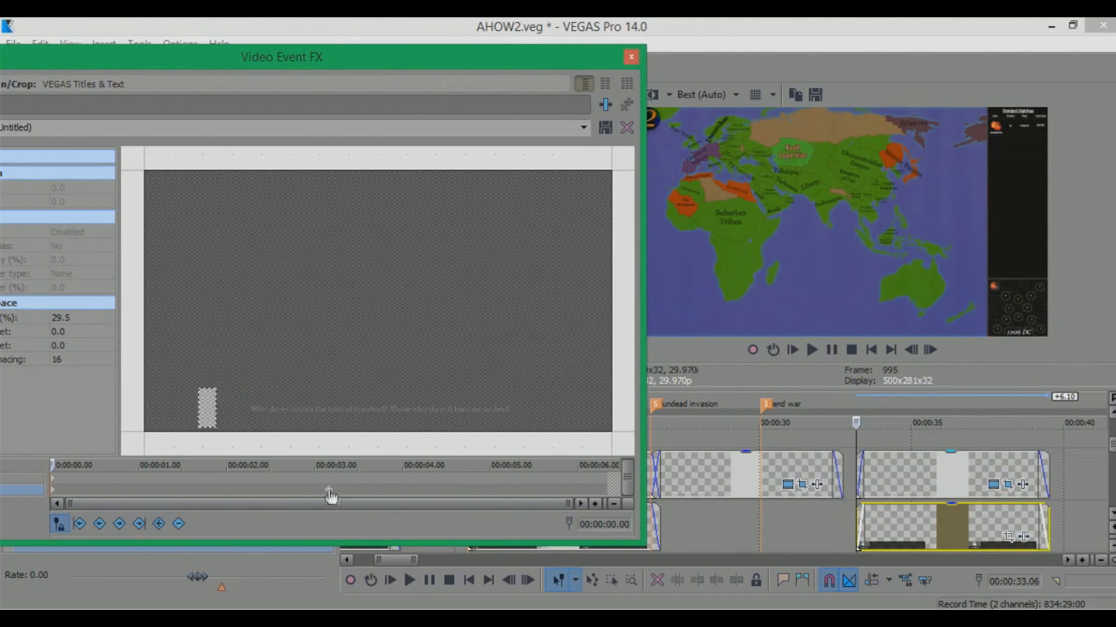
click(56, 497)
drag(332, 64, 463, 62)
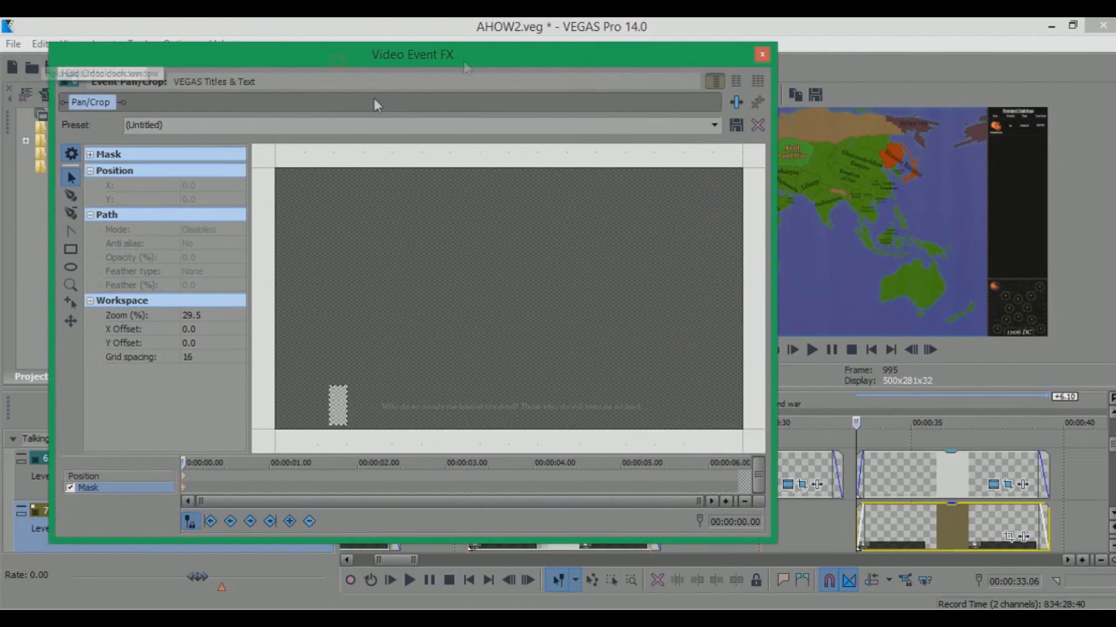
right_click(403, 242)
mouse_move(479, 272)
click(378, 327)
mouse_move(407, 462)
click(286, 553)
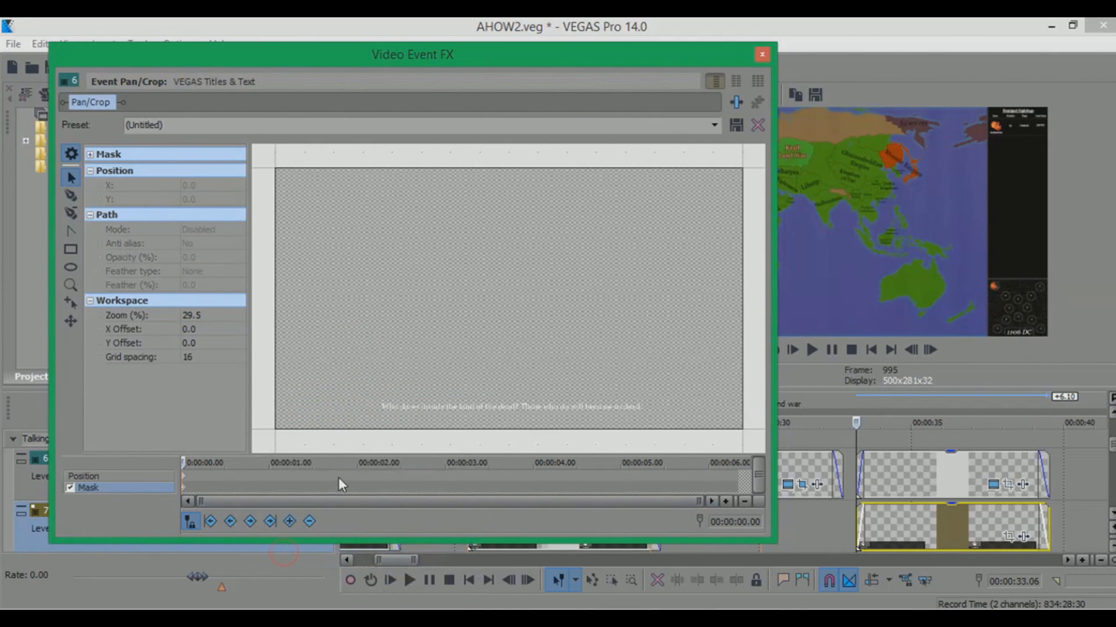
drag(580, 57, 535, 54)
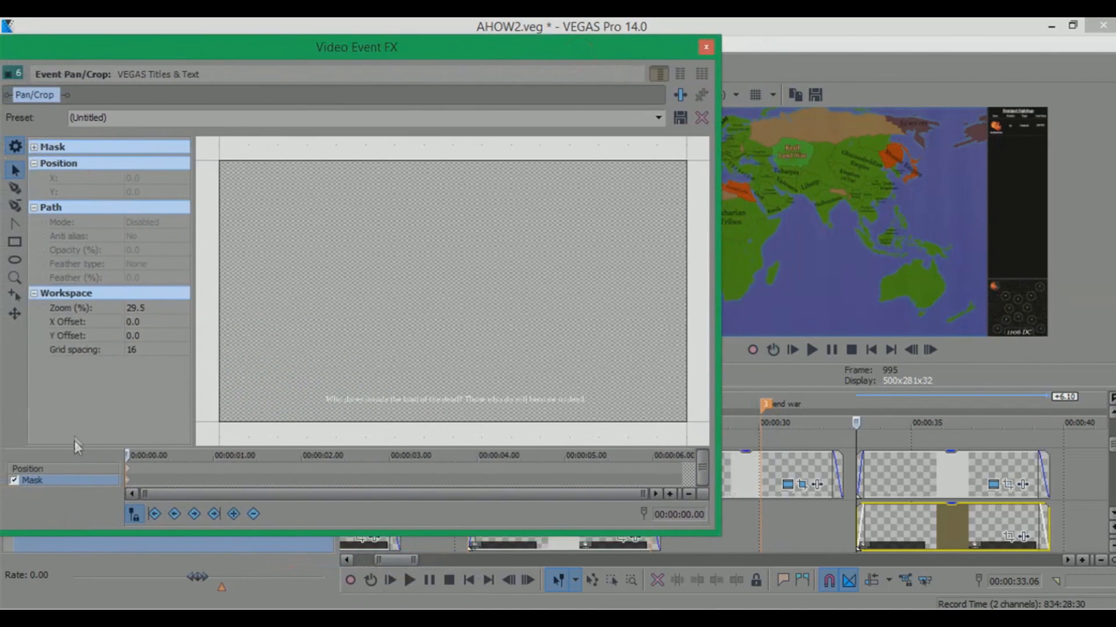
click(872, 459)
click(971, 482)
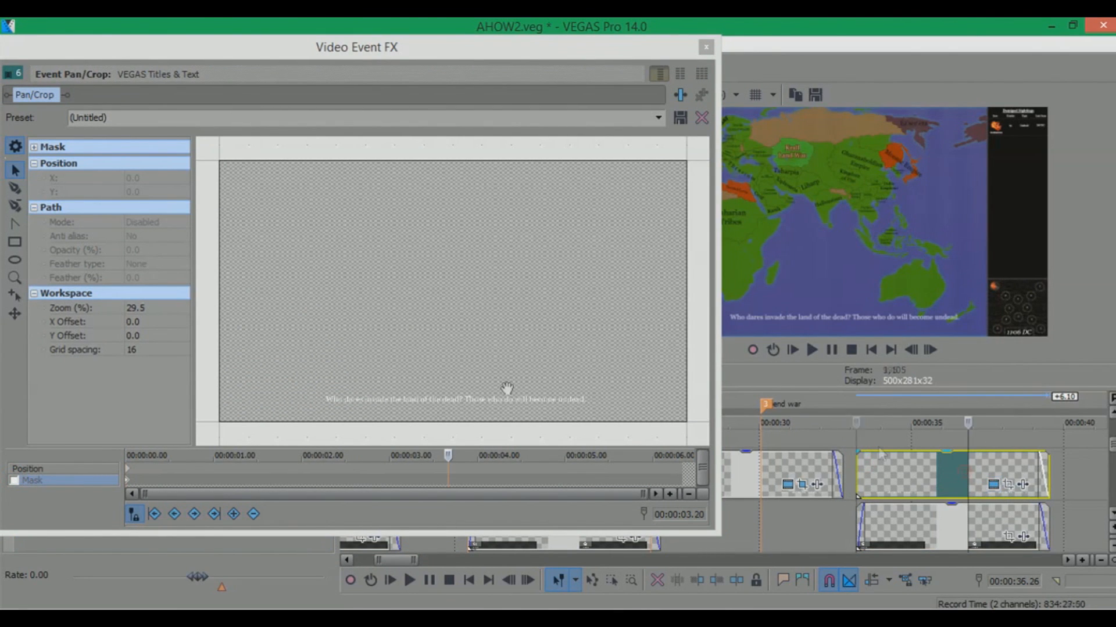
click(706, 46)
Open the Pan/Crop settings of the pasted talk text event at about 00:00:33 and enable its mask
click(353, 376)
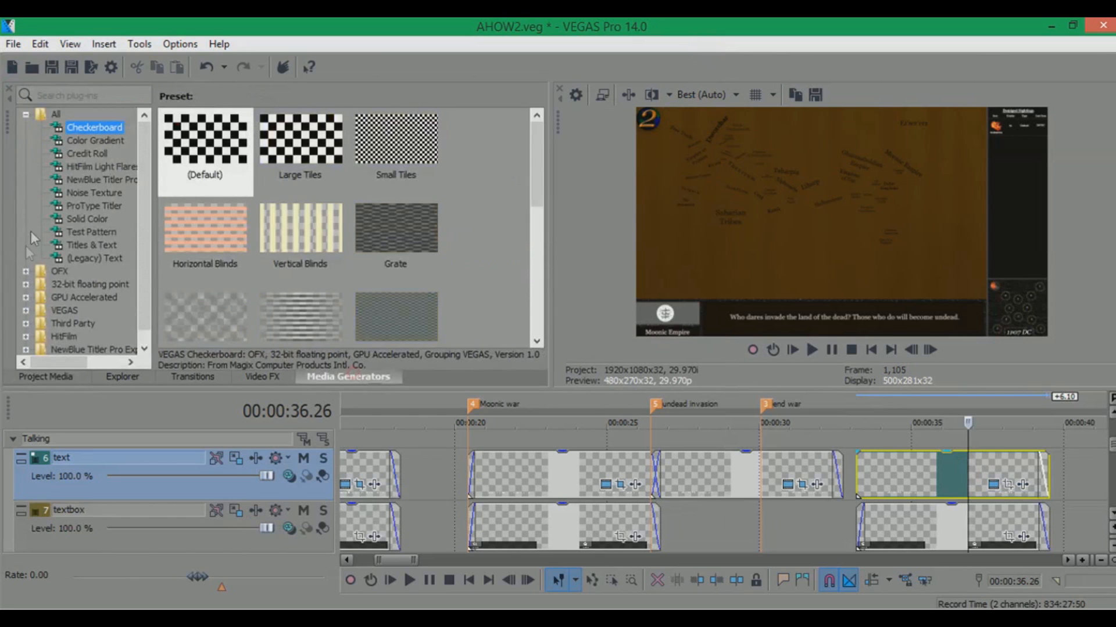
click(86, 246)
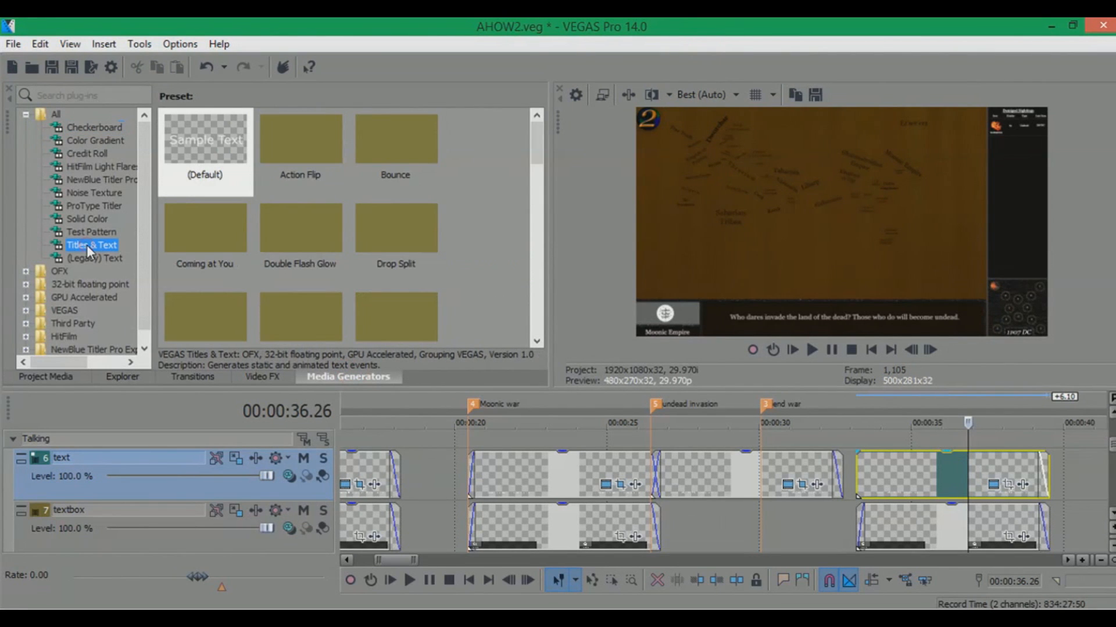
click(854, 464)
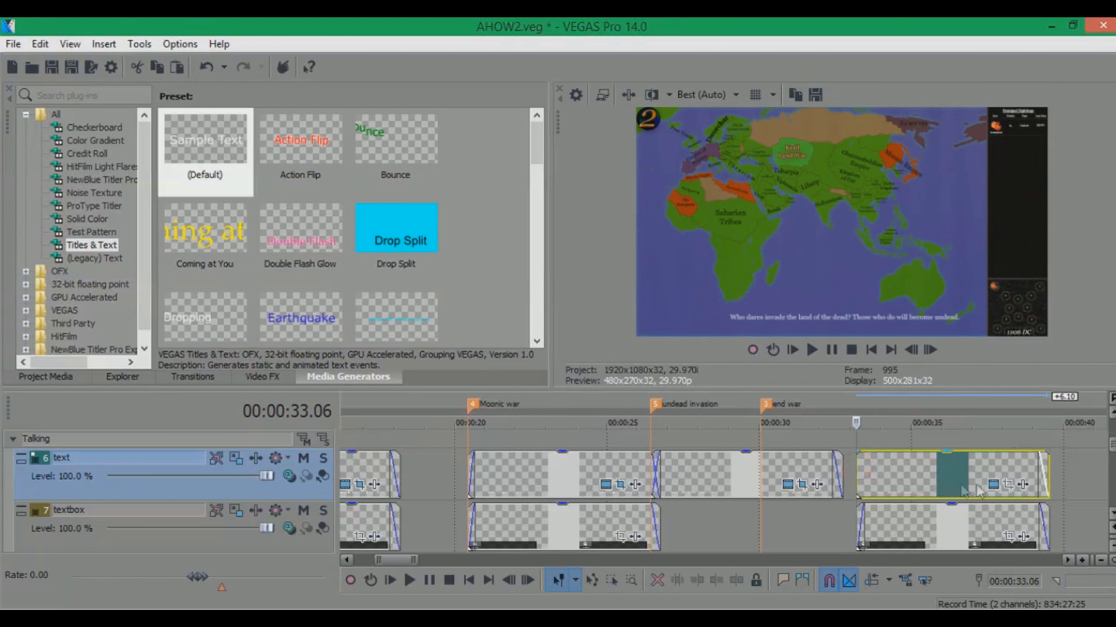
click(1009, 486)
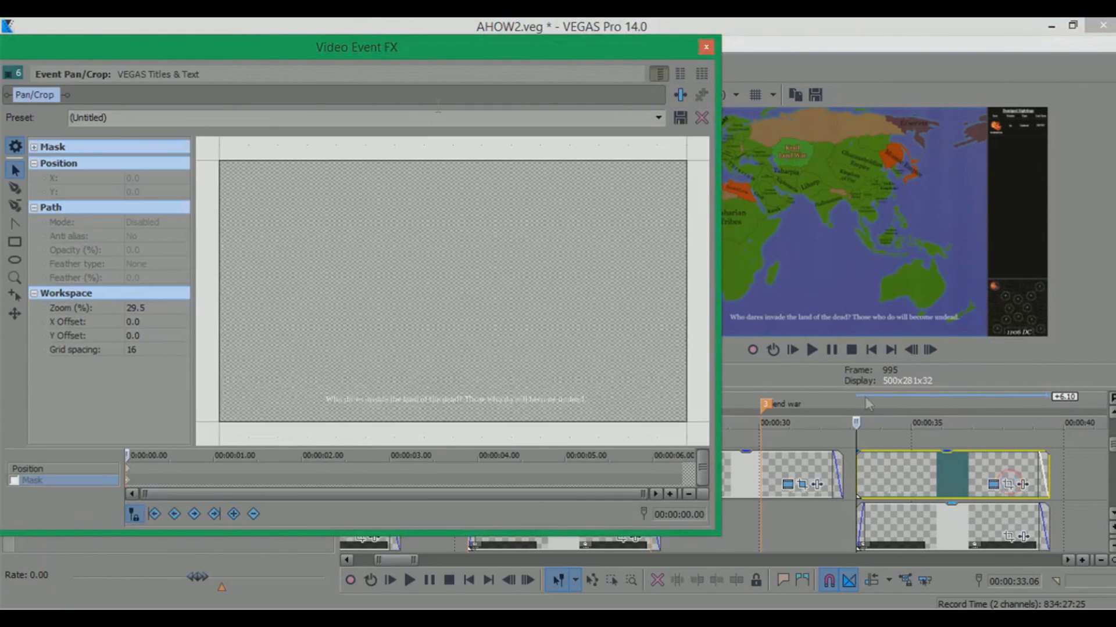
drag(427, 57, 485, 55)
click(76, 477)
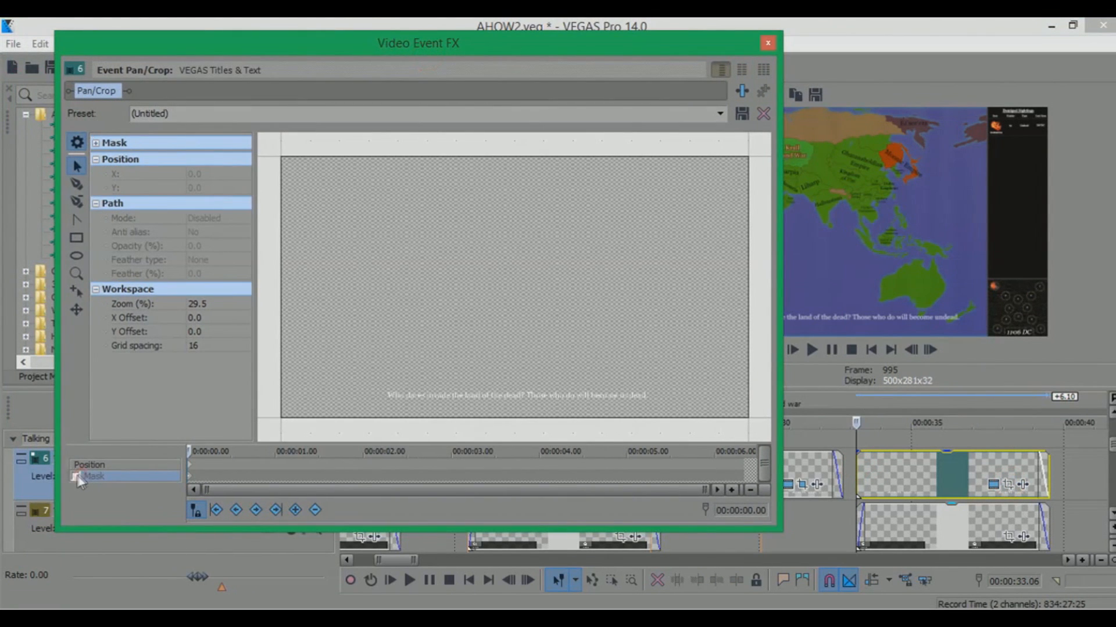
Zoom into the dialogue line and draw a small rectangle mask at its left end
scroll(393, 358, up, 2)
drag(438, 321, 460, 284)
scroll(461, 284, up, 2)
drag(385, 344, 465, 310)
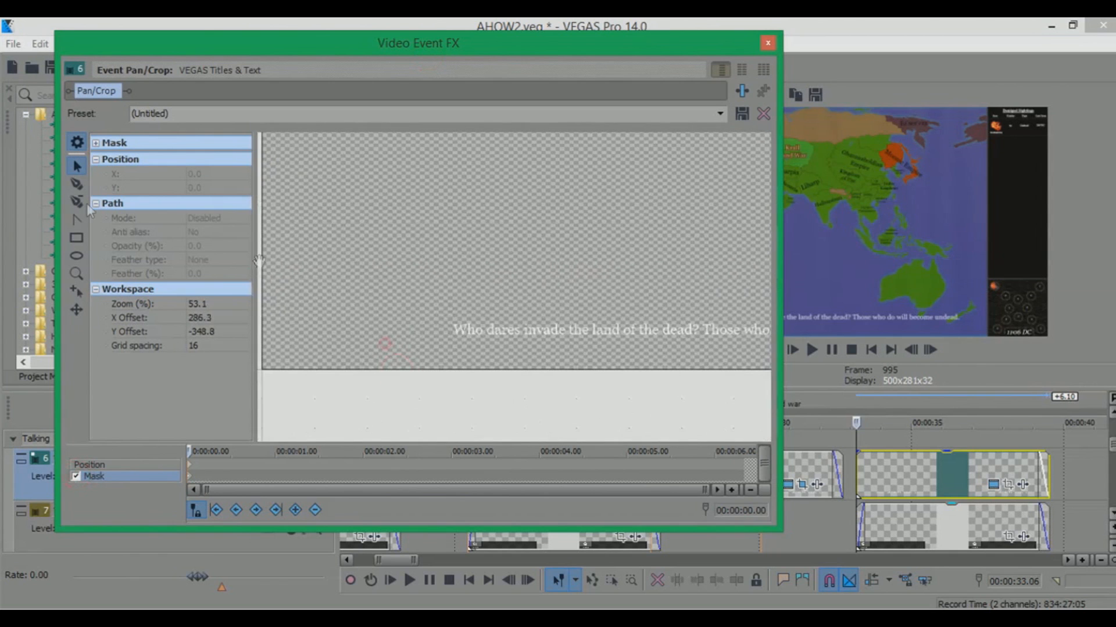
click(77, 238)
drag(398, 269, 436, 360)
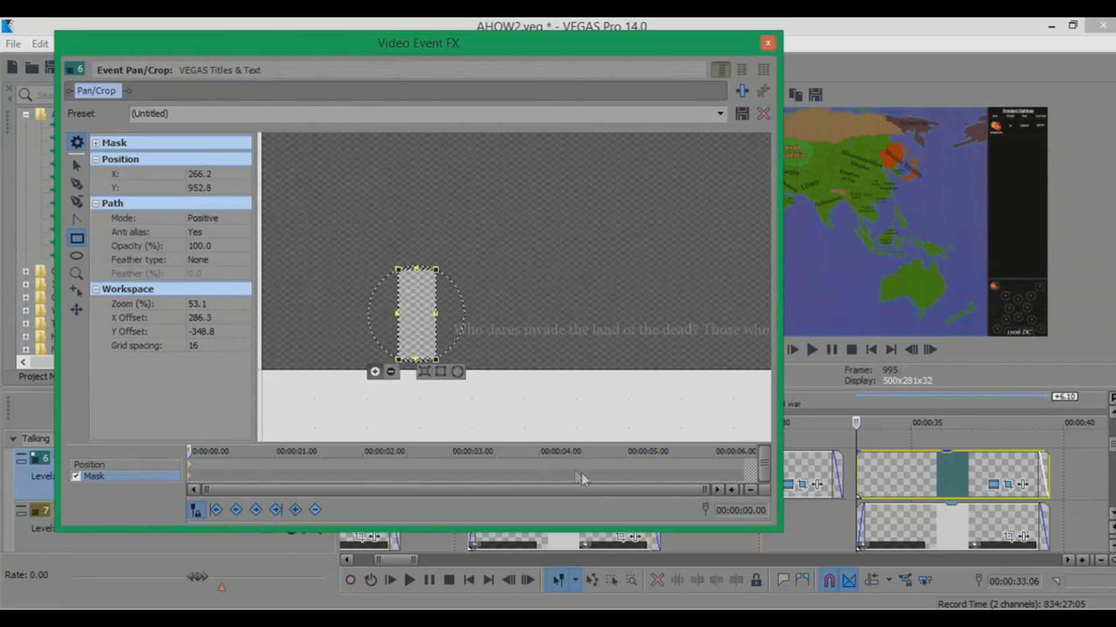
Keyframe the mask widened over the whole dialogue line at about 2 seconds, preview the reveal, and close the window
click(408, 471)
scroll(525, 341, down, 5)
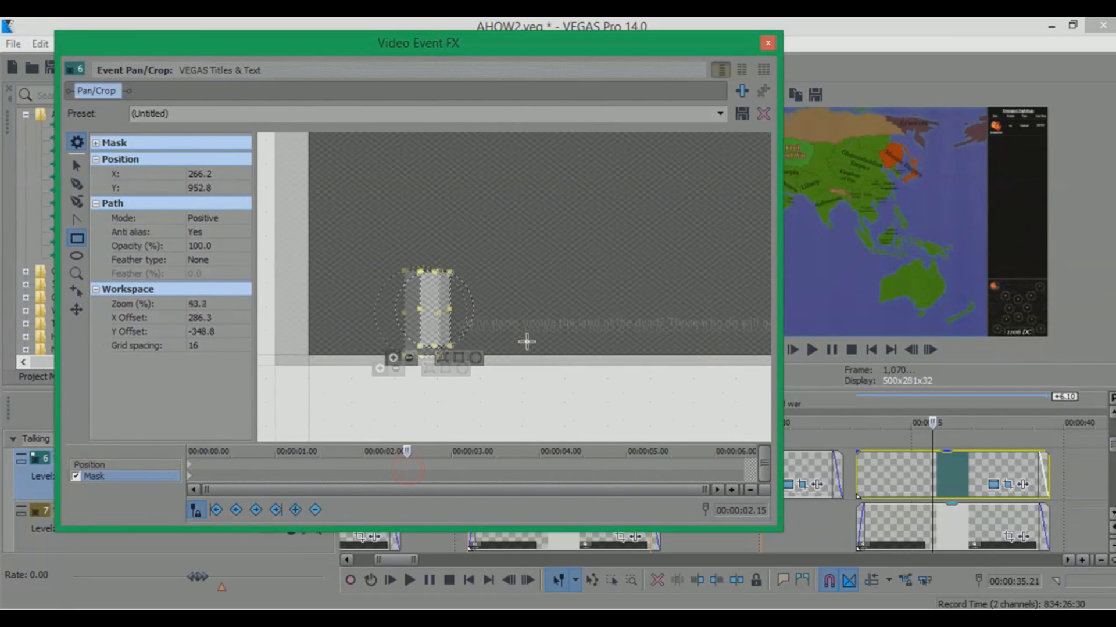
drag(477, 301, 714, 304)
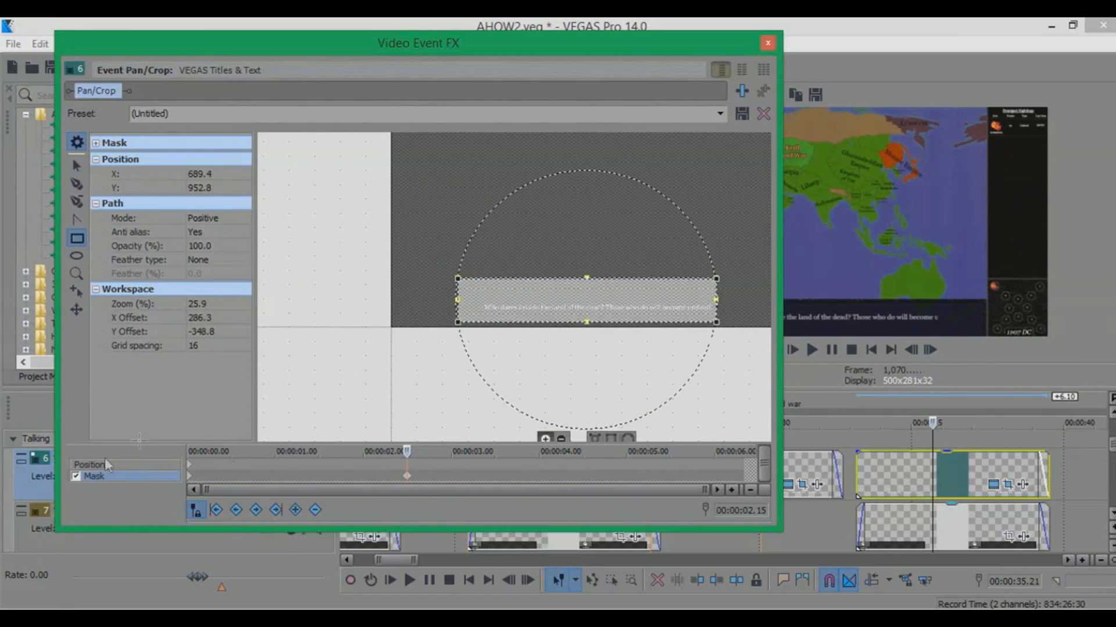
click(189, 451)
click(189, 474)
drag(197, 450, 348, 450)
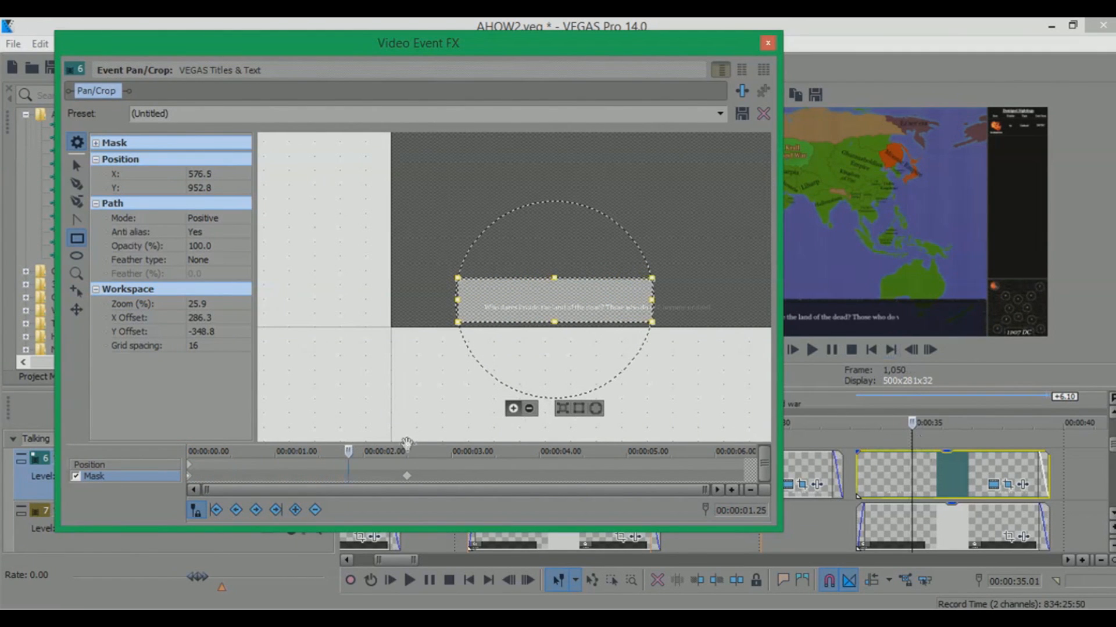
drag(350, 451, 532, 452)
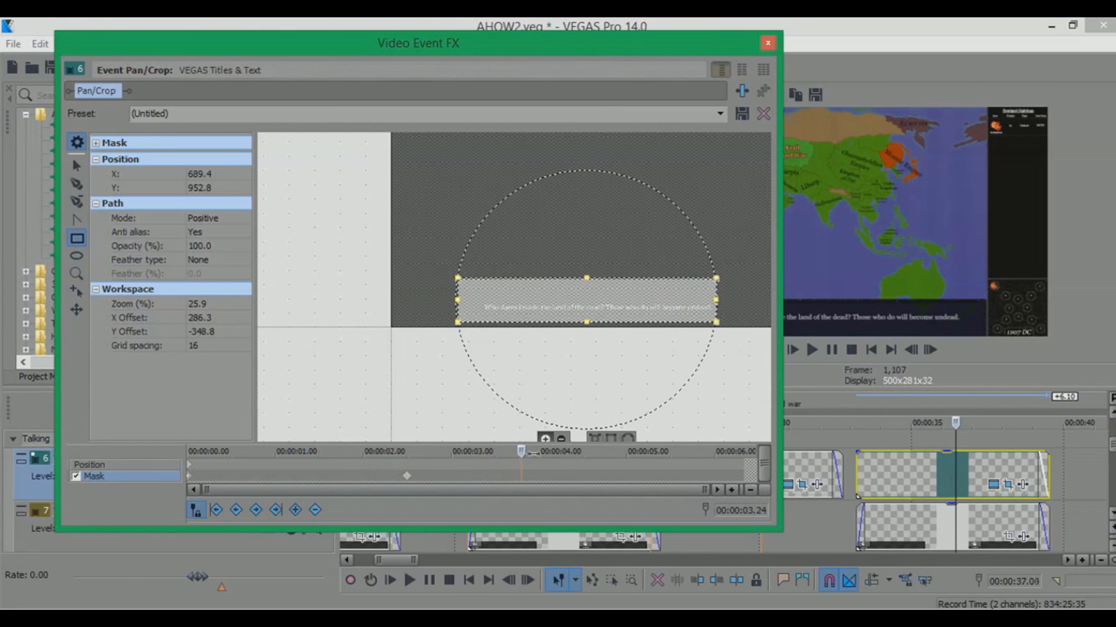
click(768, 42)
Delete the pasted text and textbox events at about 00:00:33 and save the project
click(888, 485)
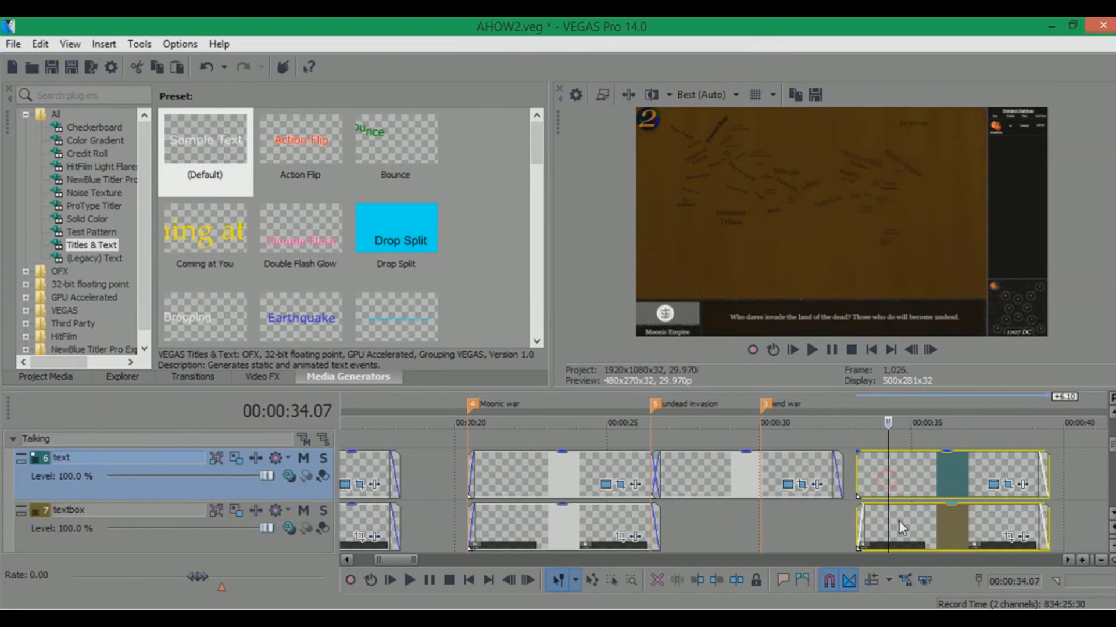
key(Delete)
key(ctrl+s)
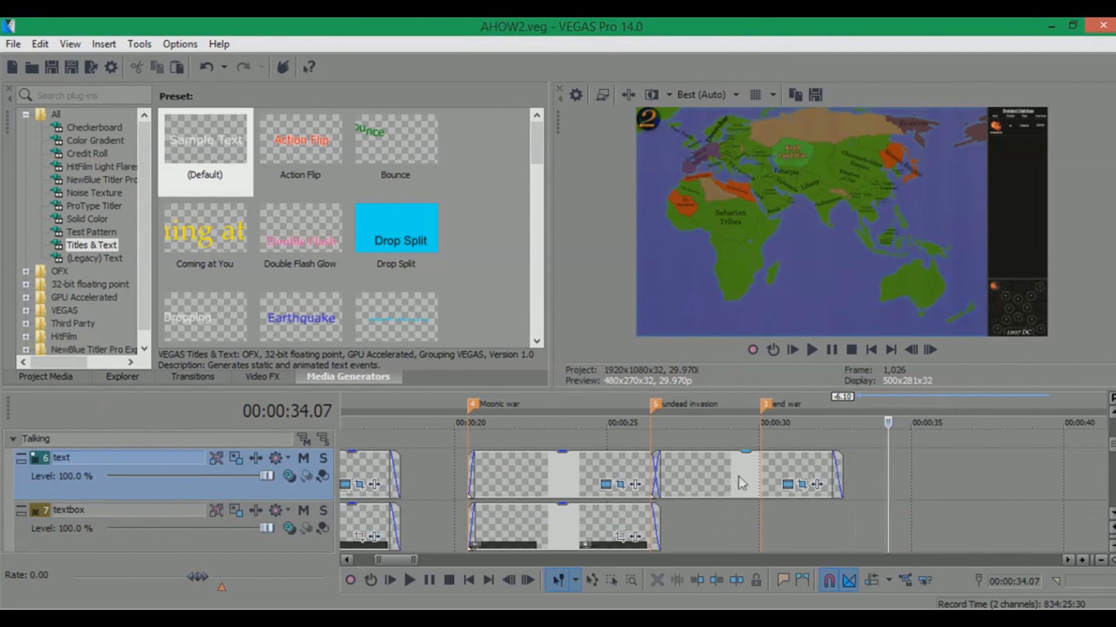
Scroll down to the occupation tracks and preview the map at the Moonic war and undead invasion markers
click(731, 480)
click(1112, 514)
click(1112, 513)
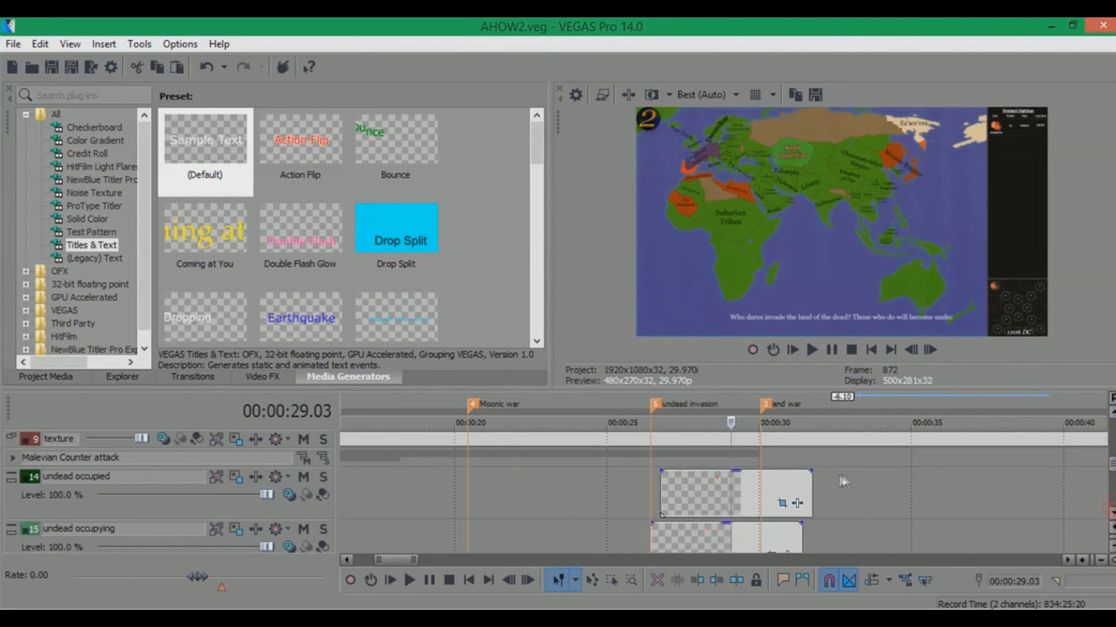
scroll(844, 481, down, 1)
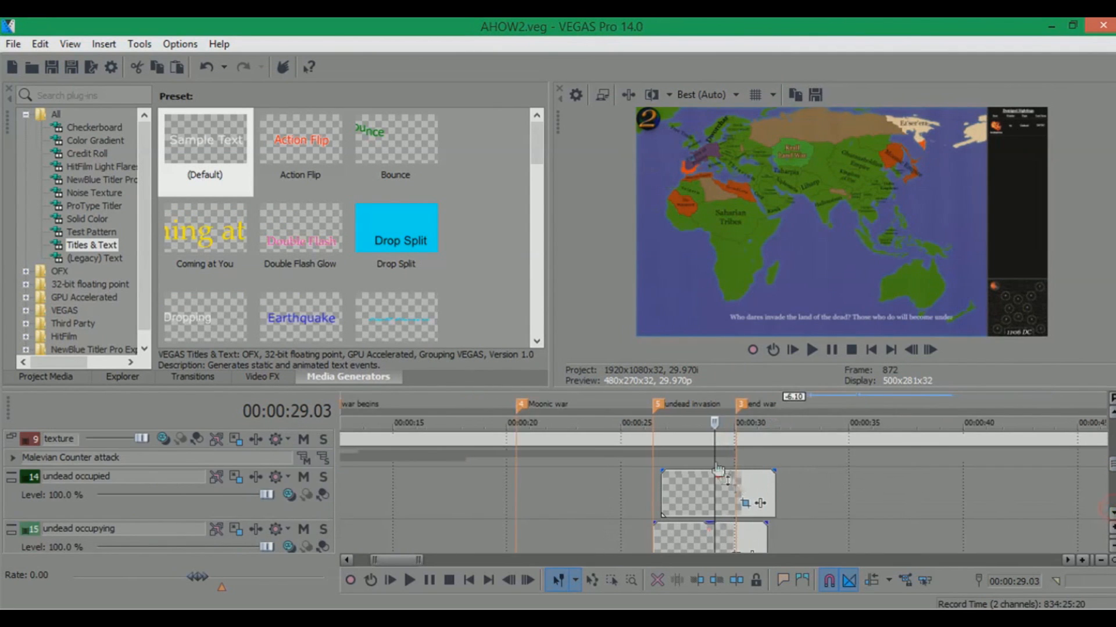
click(547, 395)
scroll(548, 396, down, 2)
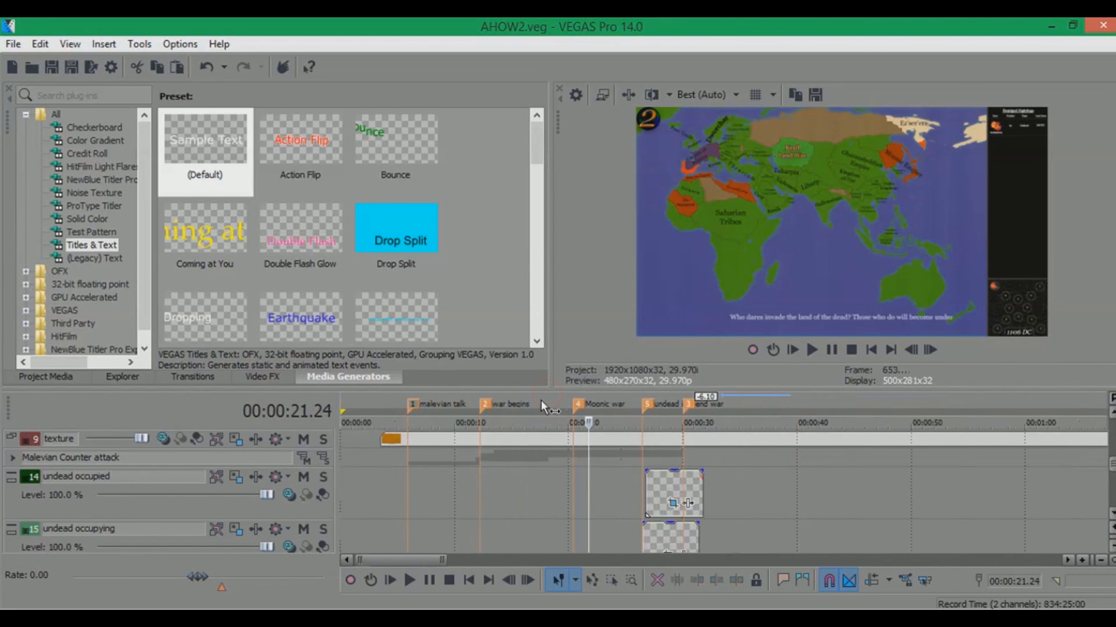
click(542, 402)
scroll(543, 403, up, 3)
click(855, 398)
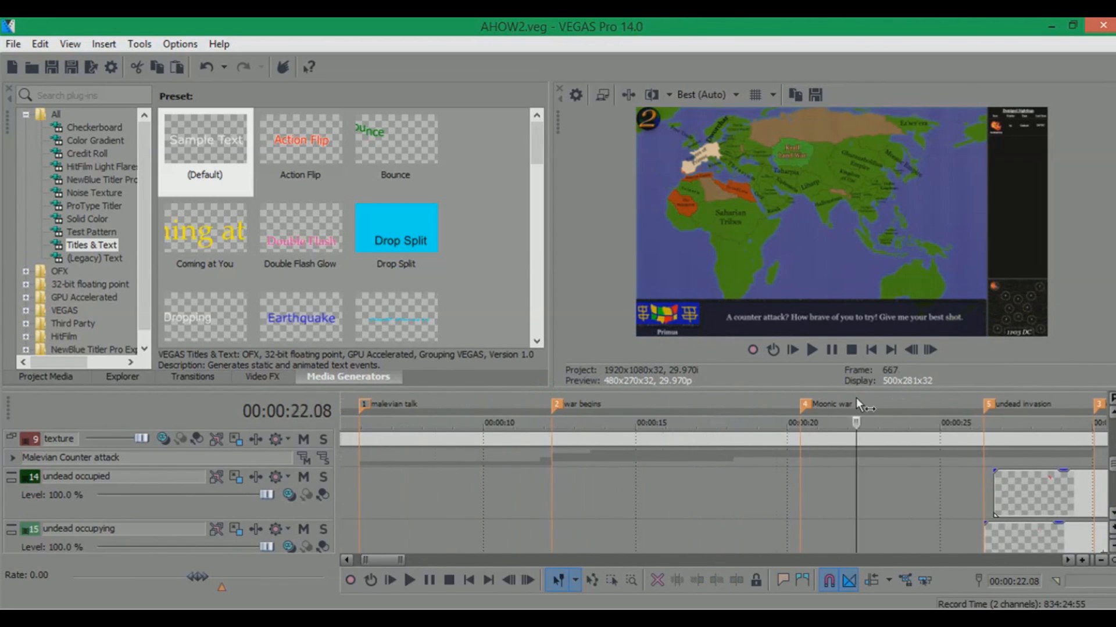
scroll(856, 397, down, 1)
click(837, 399)
scroll(1096, 453, up, 3)
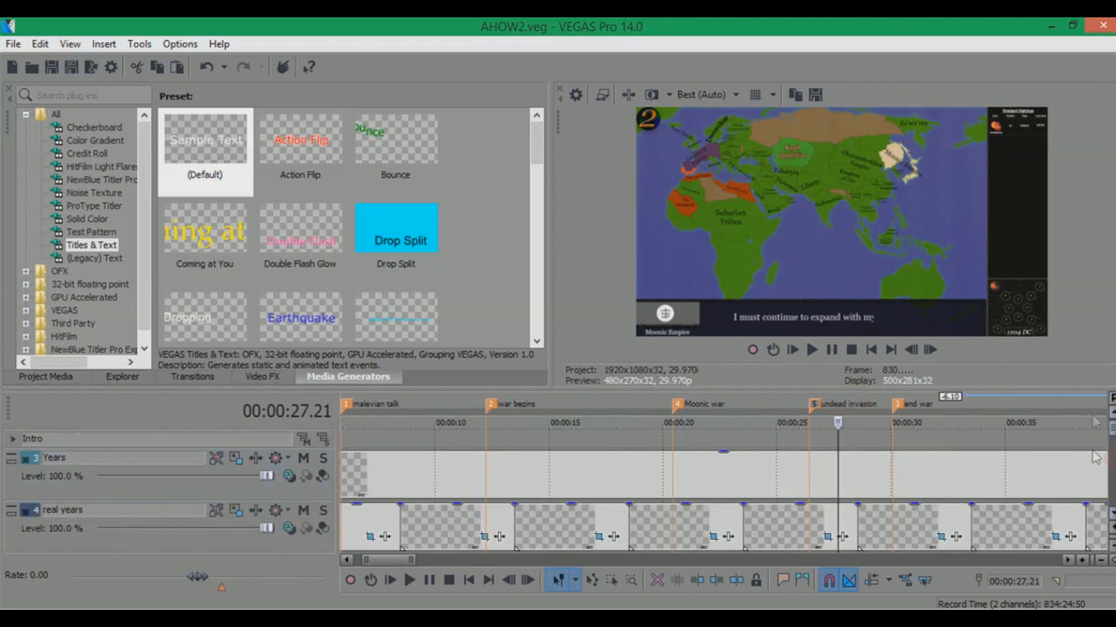
Scroll through the track groups and preview the dialogue around the Moonic war and undead invasion markers
scroll(1092, 471, down, 4)
scroll(1086, 494, up, 4)
scroll(1069, 469, down, 3)
scroll(1068, 461, up, 3)
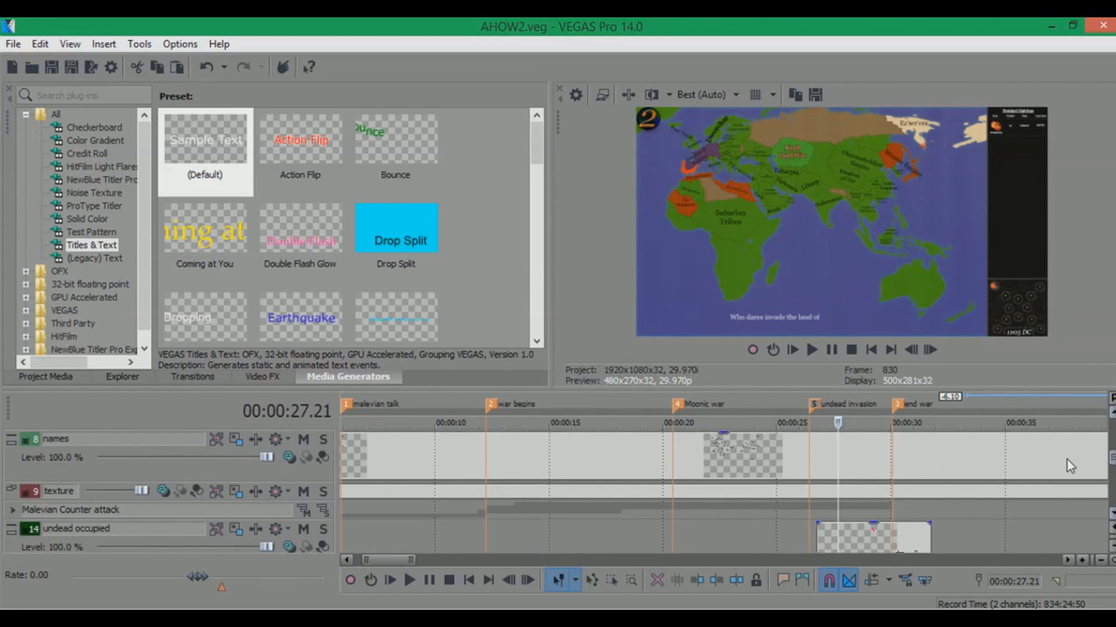
click(718, 407)
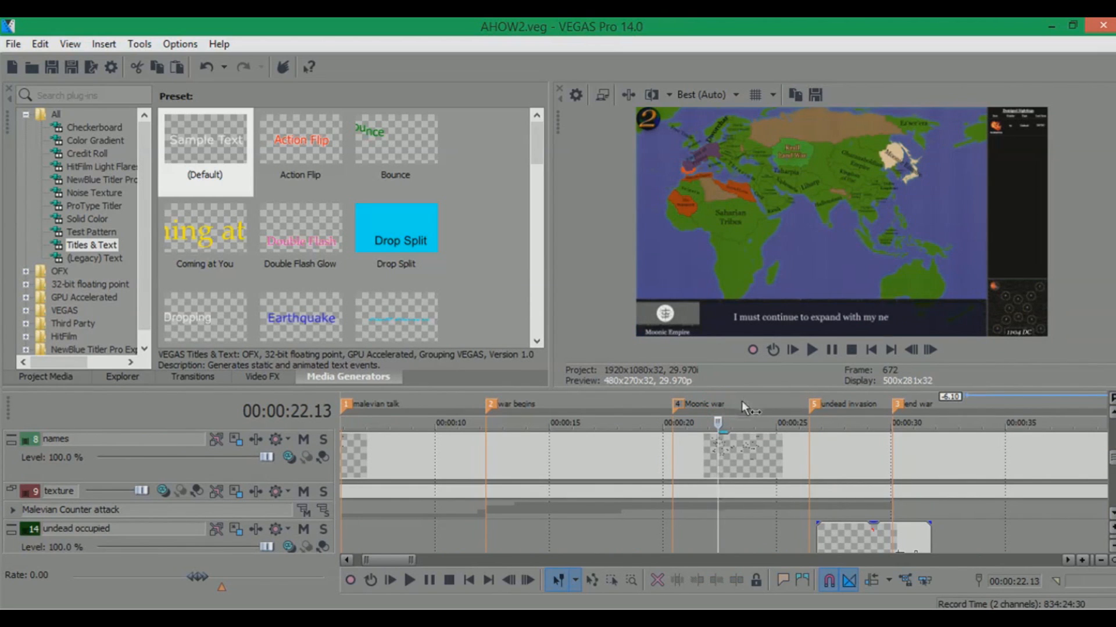
click(845, 407)
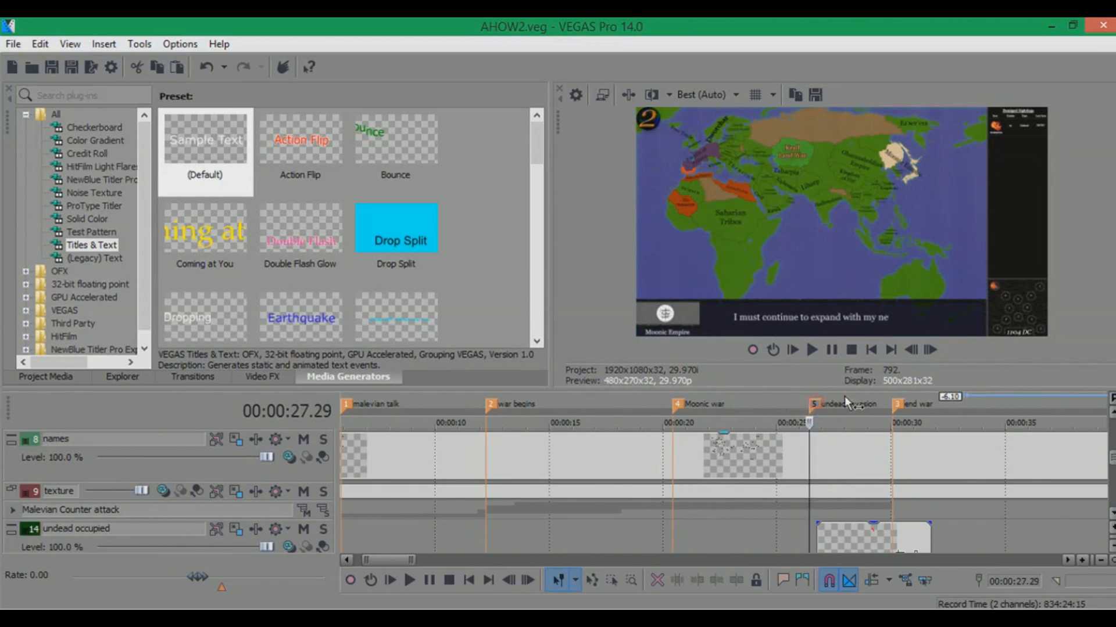
click(571, 403)
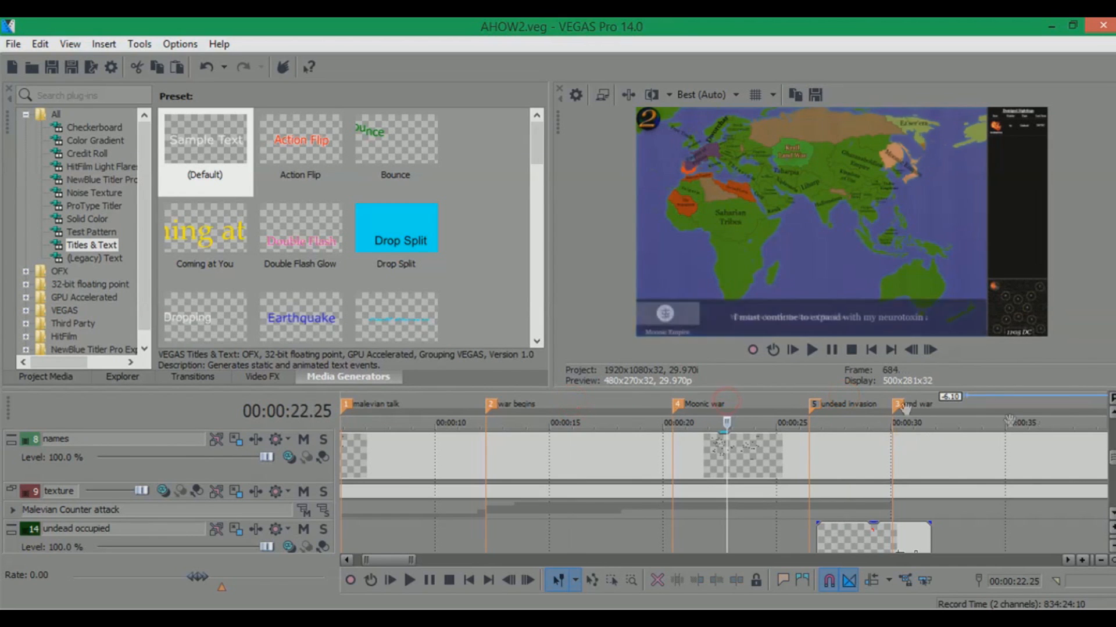
click(857, 400)
scroll(1111, 436, up, 5)
scroll(1100, 460, down, 10)
scroll(1082, 480, up, 6)
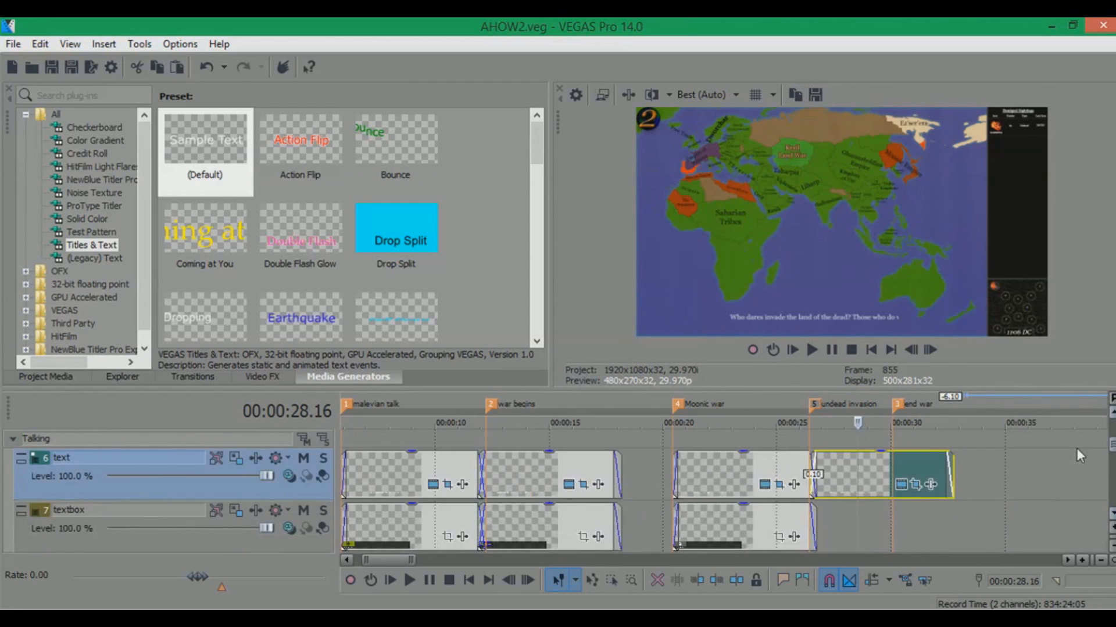
scroll(1068, 461, down, 1)
scroll(1064, 465, up, 1)
scroll(1062, 461, down, 2)
scroll(1060, 468, up, 3)
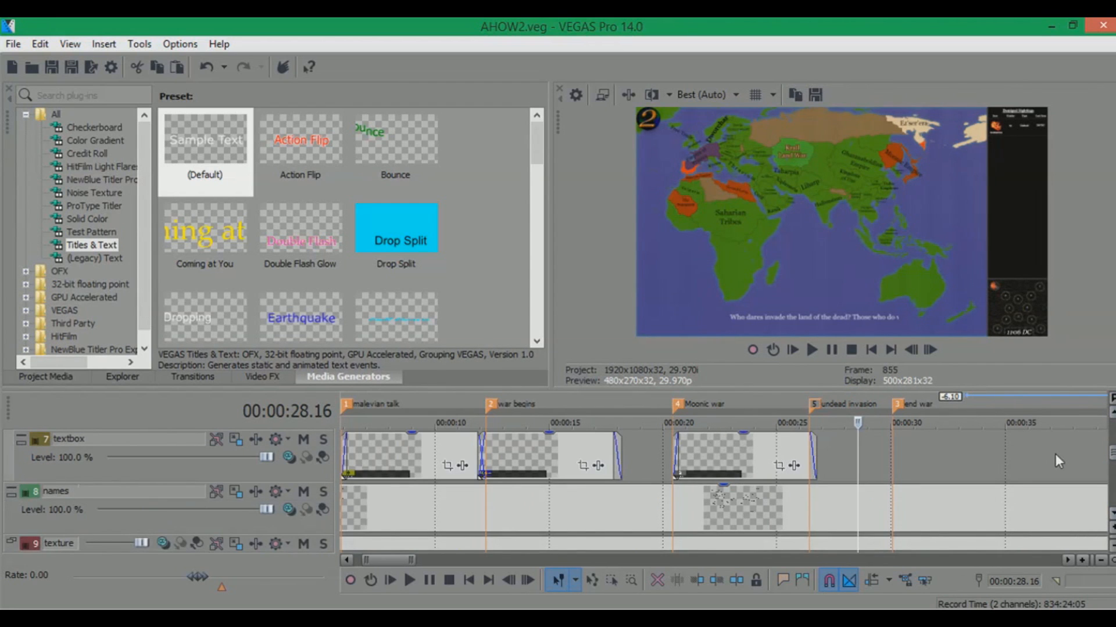